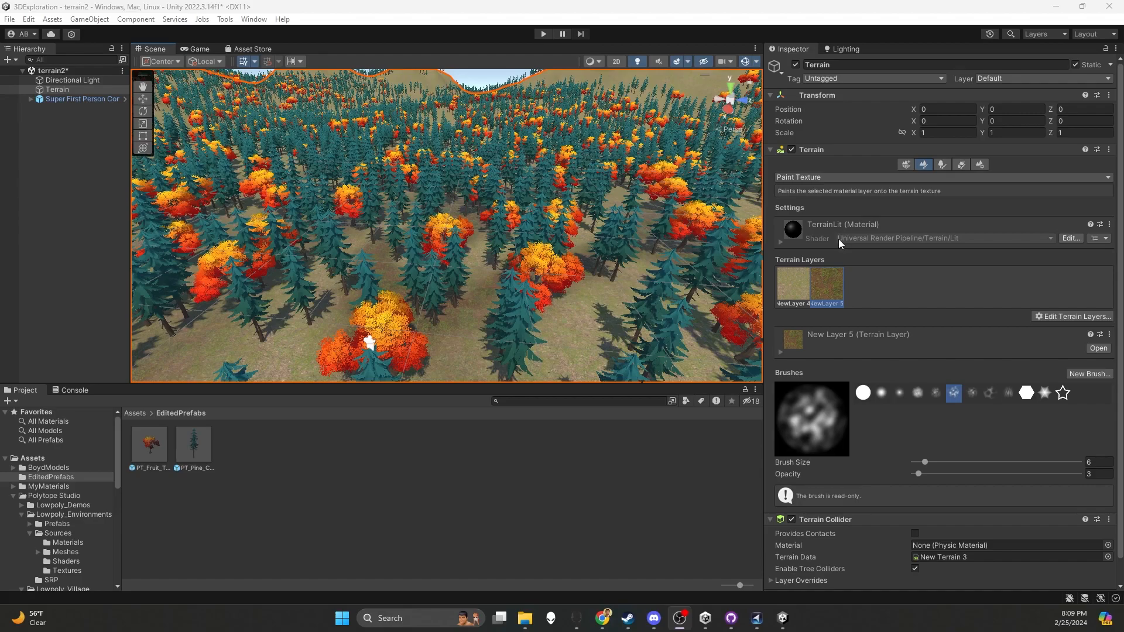
Search the project assets for "grass" and inspect the PT_Grass_02 model and its prefab
click(604, 402)
text(grass)
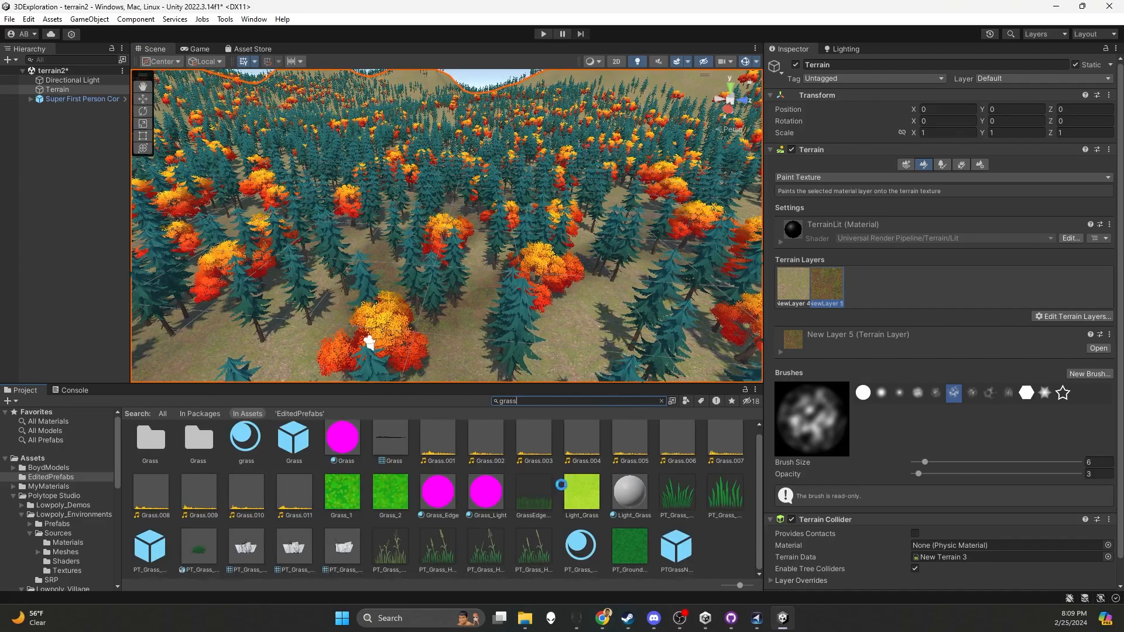
click(197, 553)
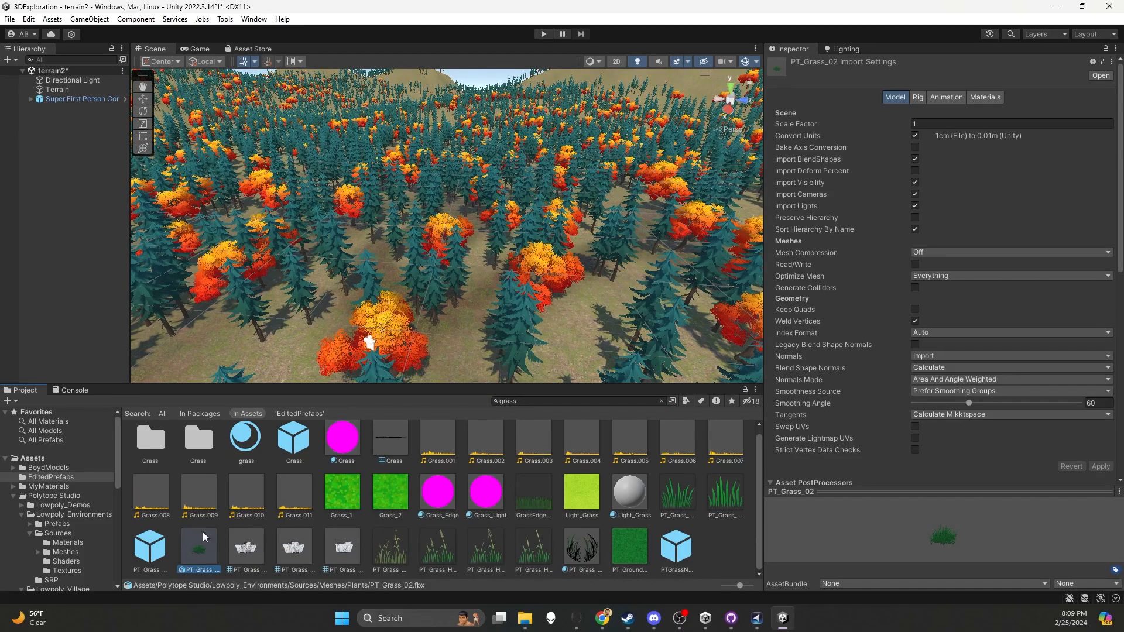
click(134, 551)
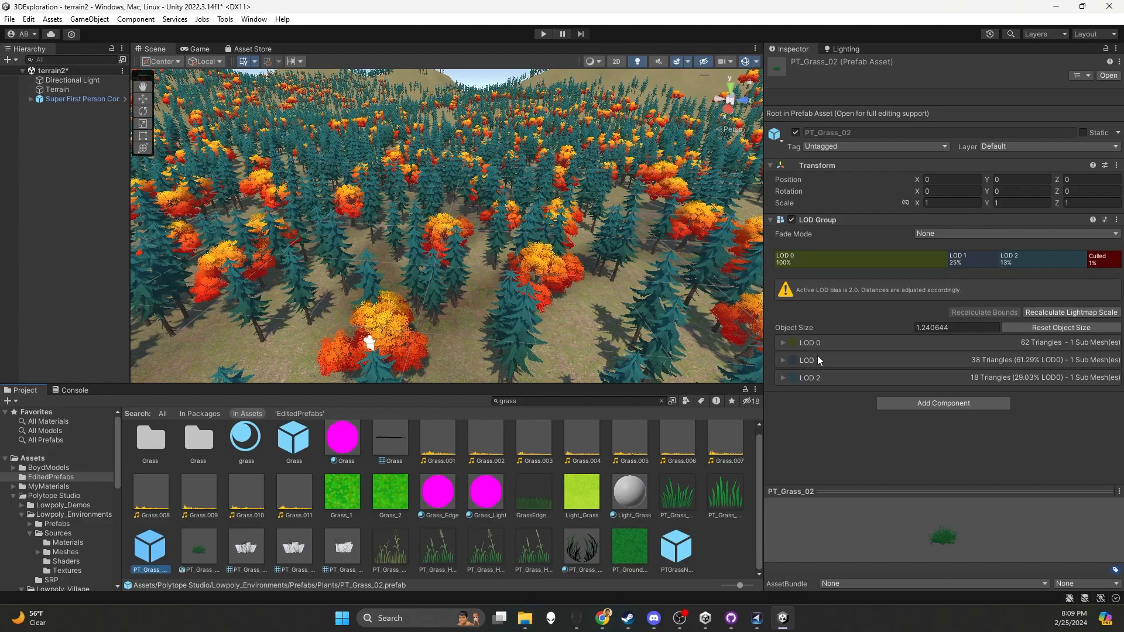
Select the terrain and switch it to Paint Details mode
click(591, 312)
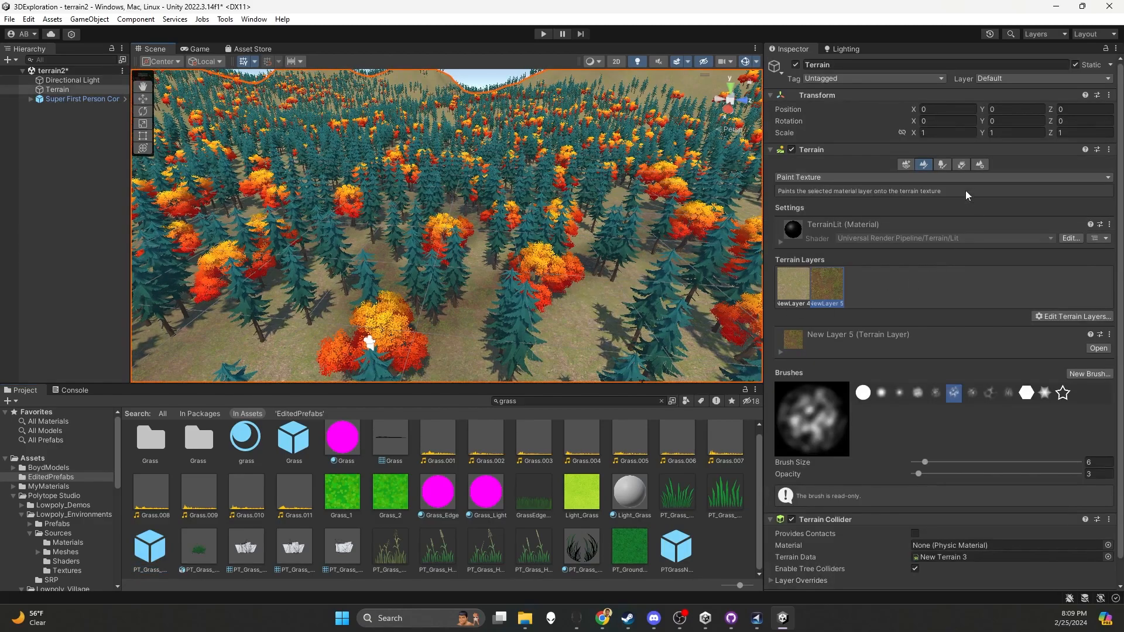
click(943, 165)
click(962, 165)
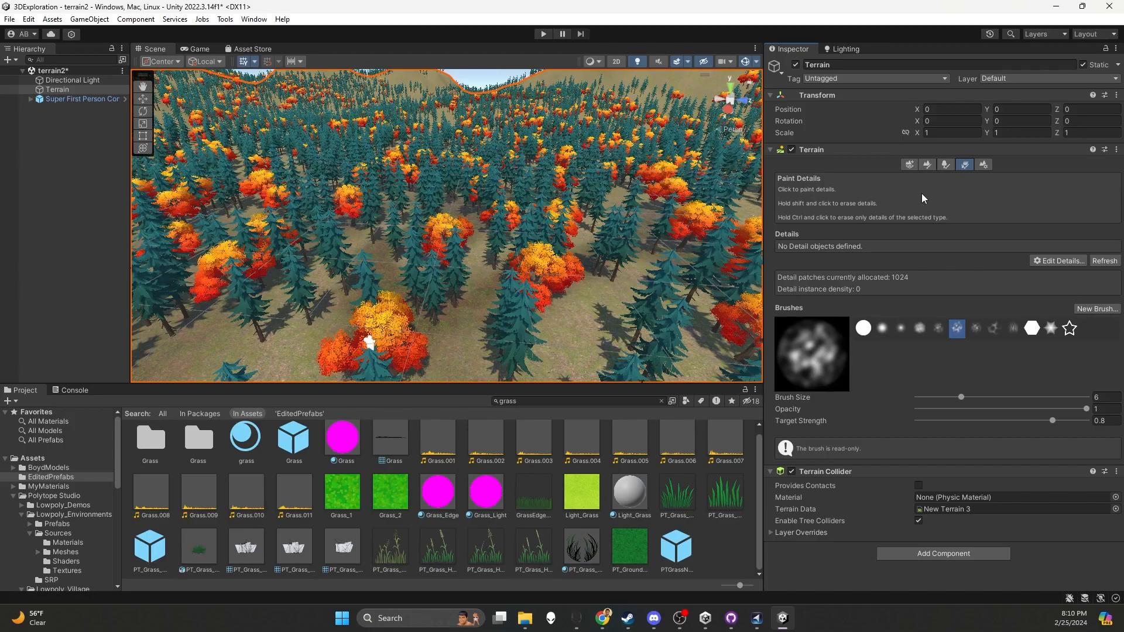
Place the PT_Grass_02 prefab in the scene with its LOD children expanded, and open the EditedPrefabs folder in Assets
click(163, 552)
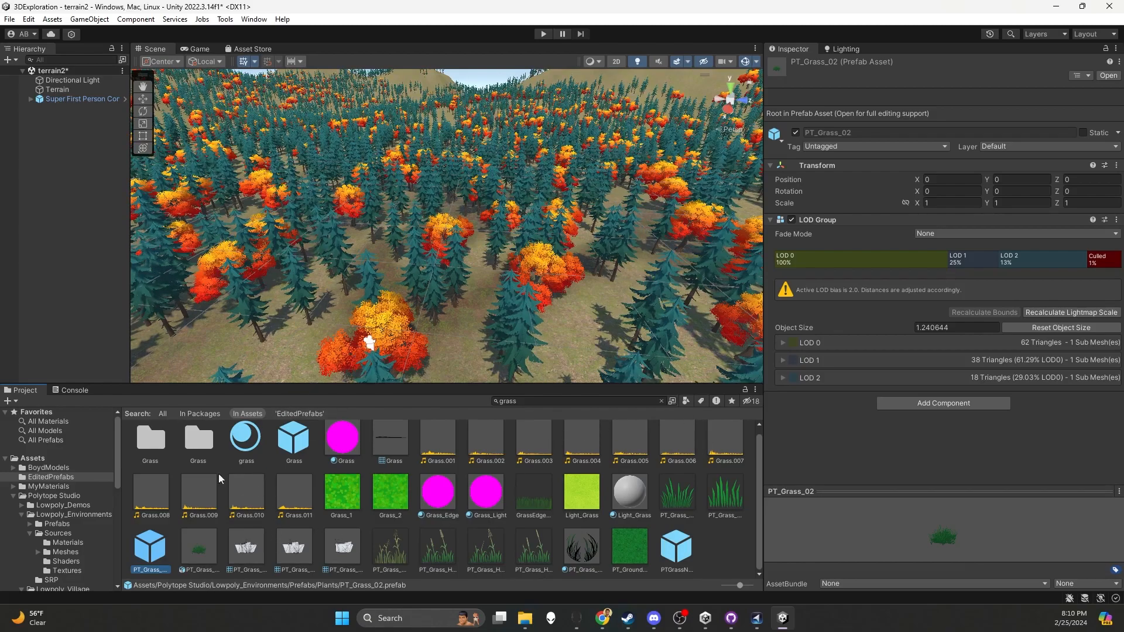
drag(154, 547, 456, 340)
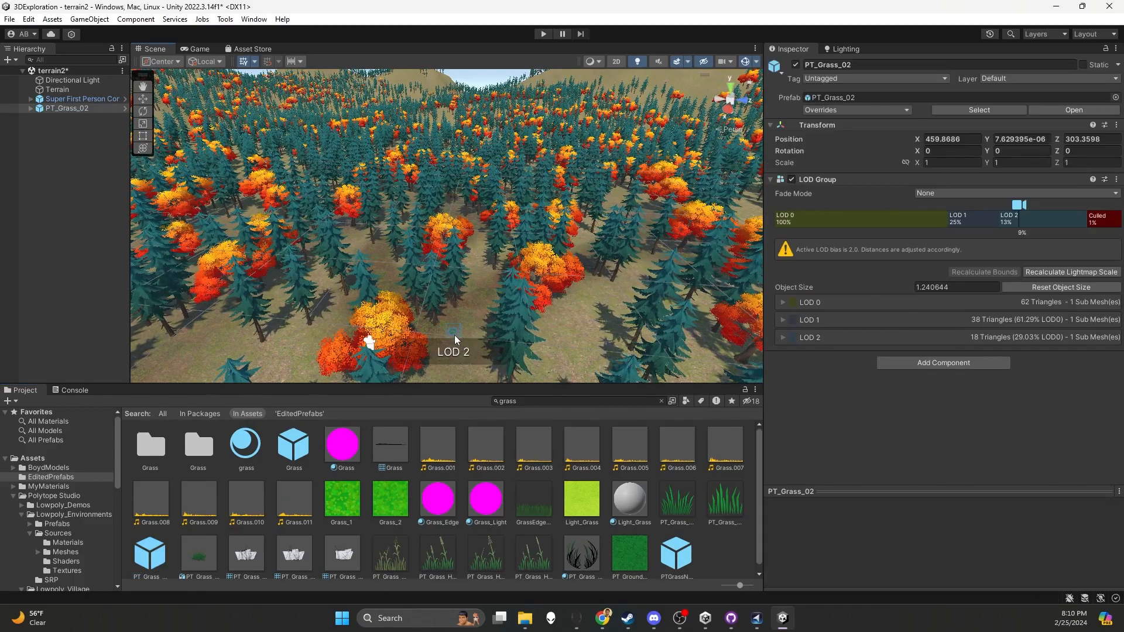
click(32, 109)
click(31, 108)
click(83, 117)
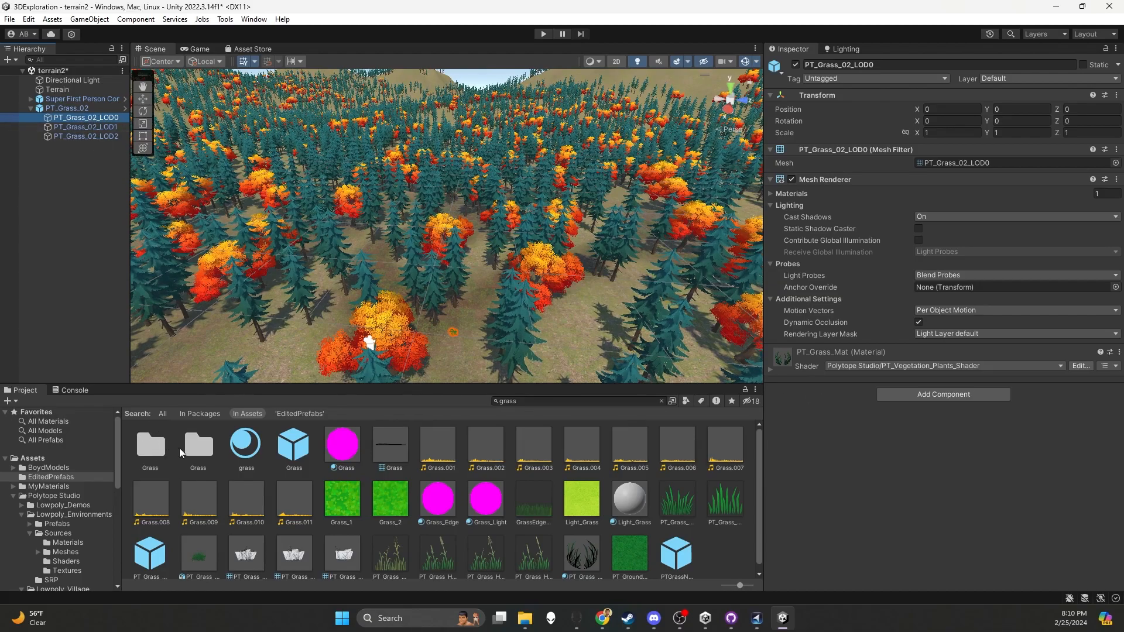
click(51, 461)
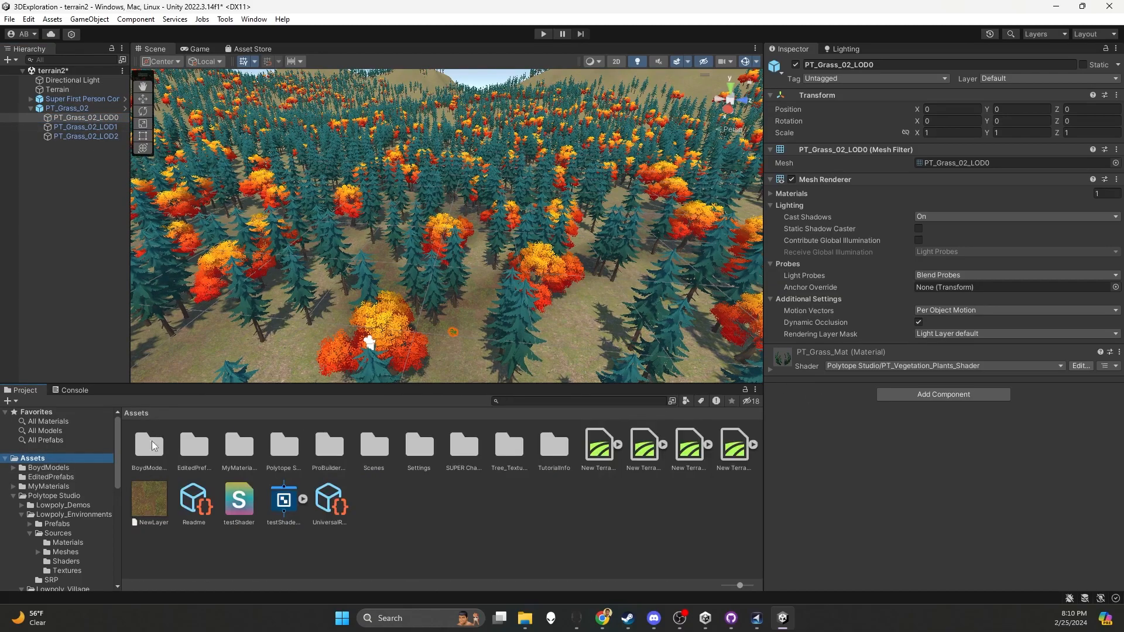
double_click(194, 449)
Try to save the PT_Grass_02_LOD0 child as a prefab in the EditedPrefabs folder
click(81, 117)
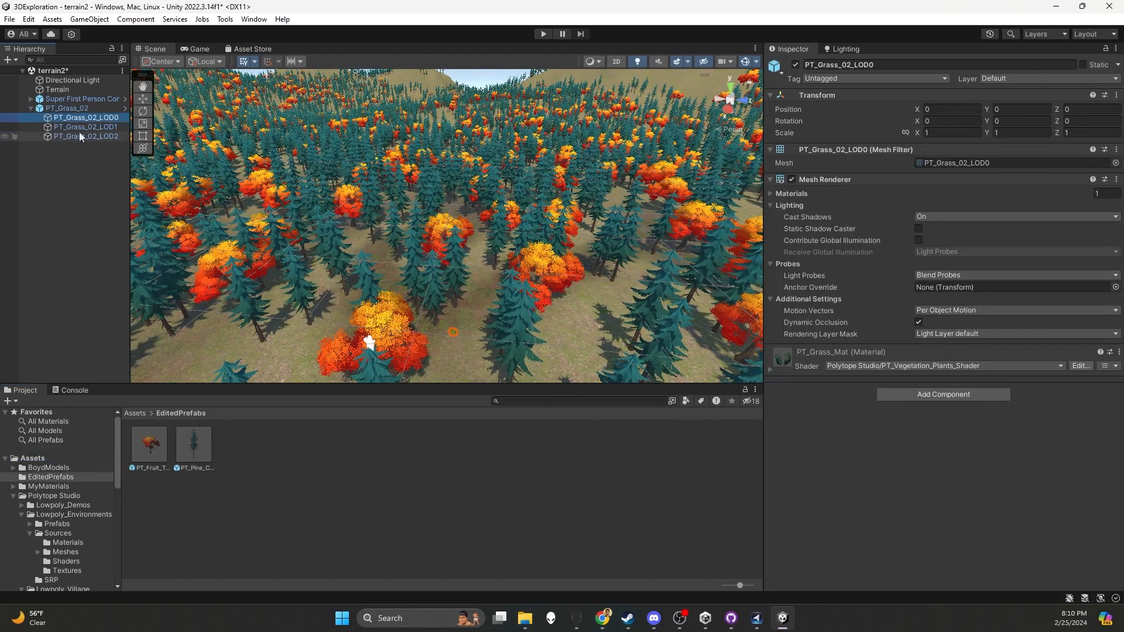
drag(86, 119, 251, 446)
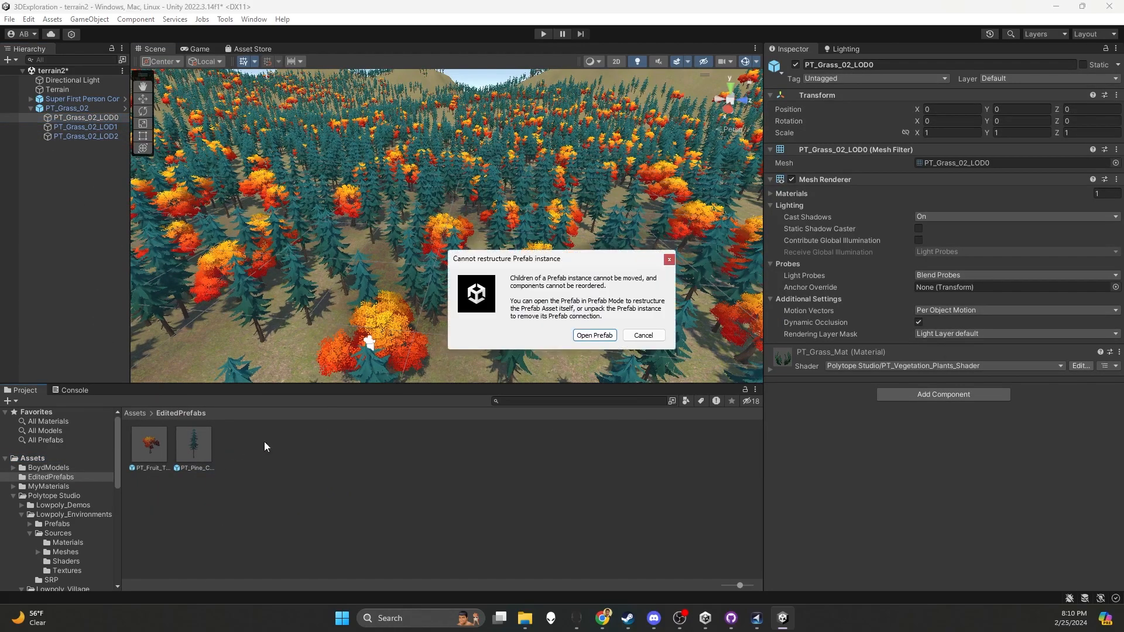
click(644, 335)
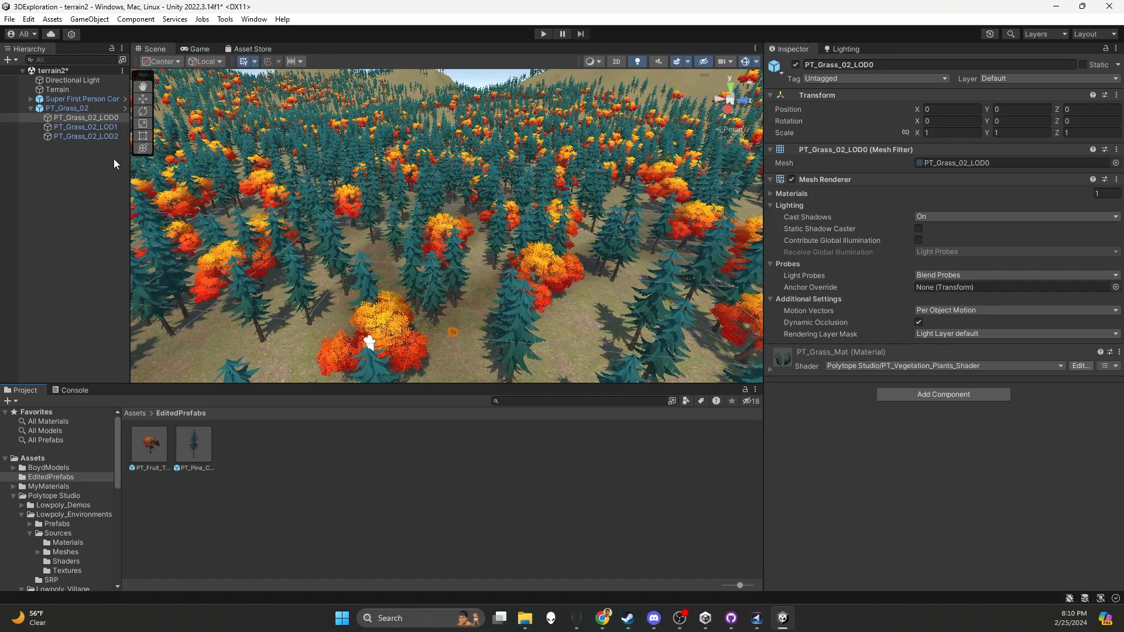
Unpack the PT_Grass_02 prefab instance in the scene
click(66, 108)
right_click(67, 108)
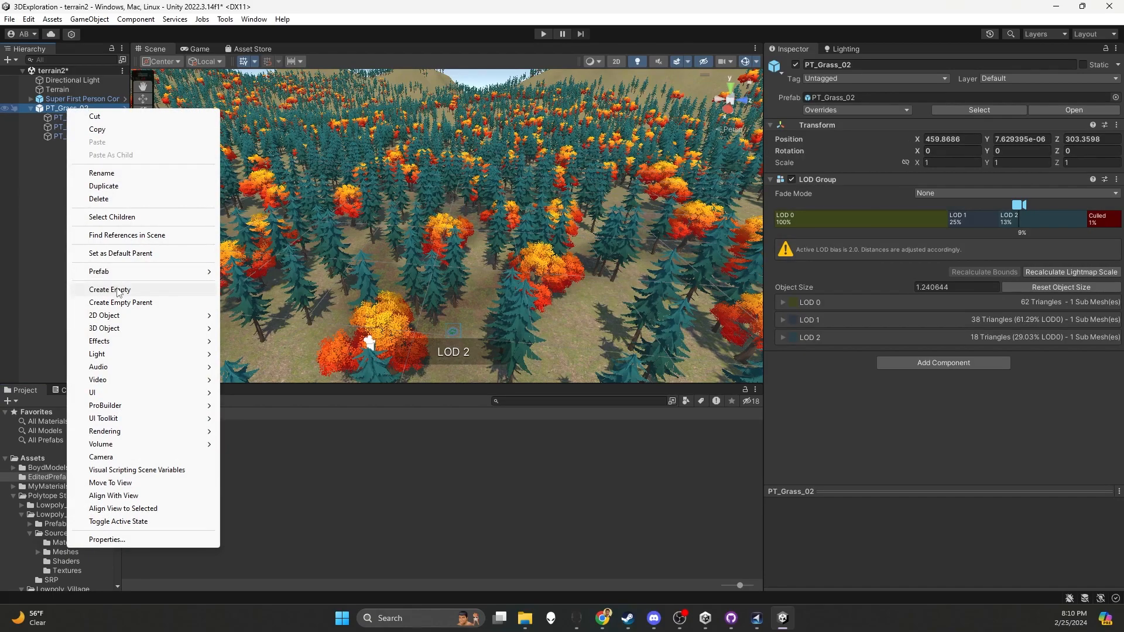
click(49, 107)
click(75, 160)
click(61, 108)
right_click(97, 108)
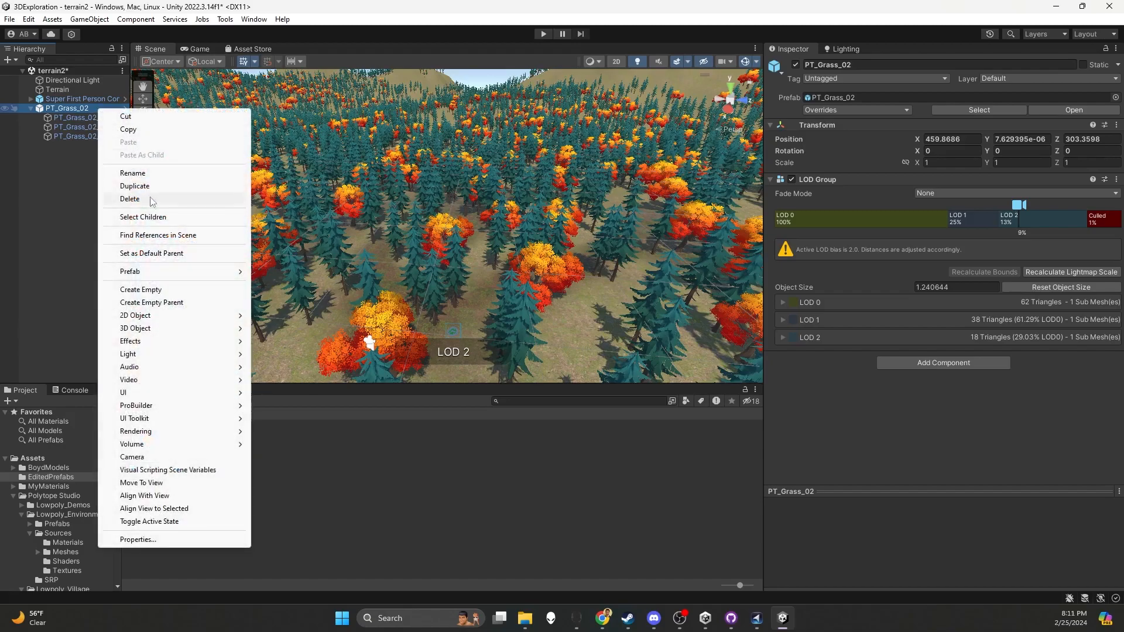
mouse_move(193, 274)
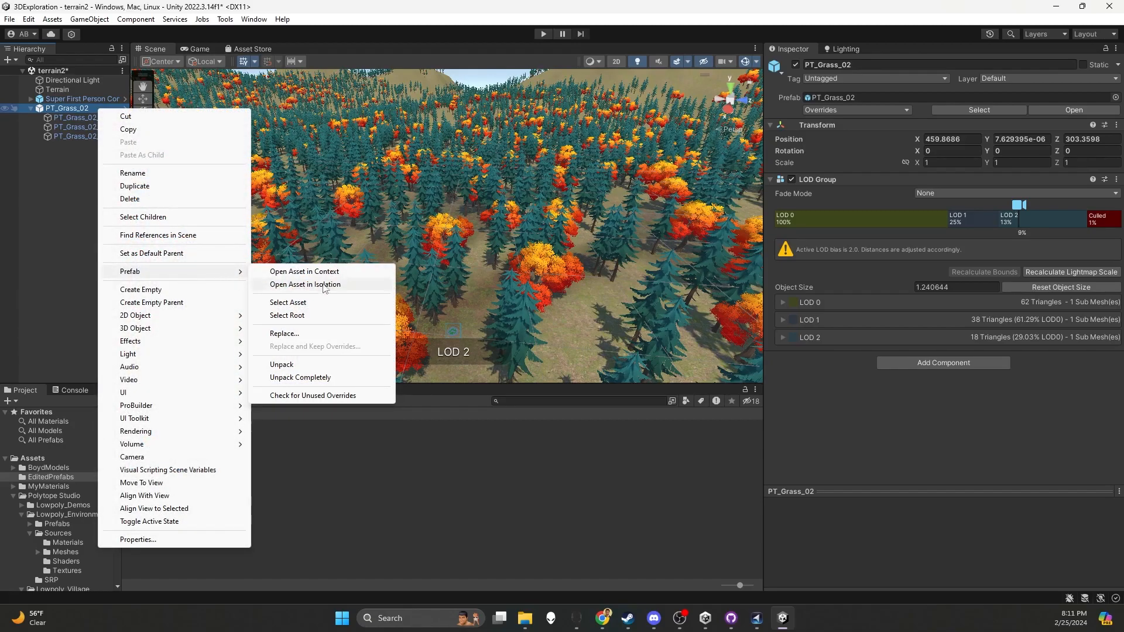
click(282, 364)
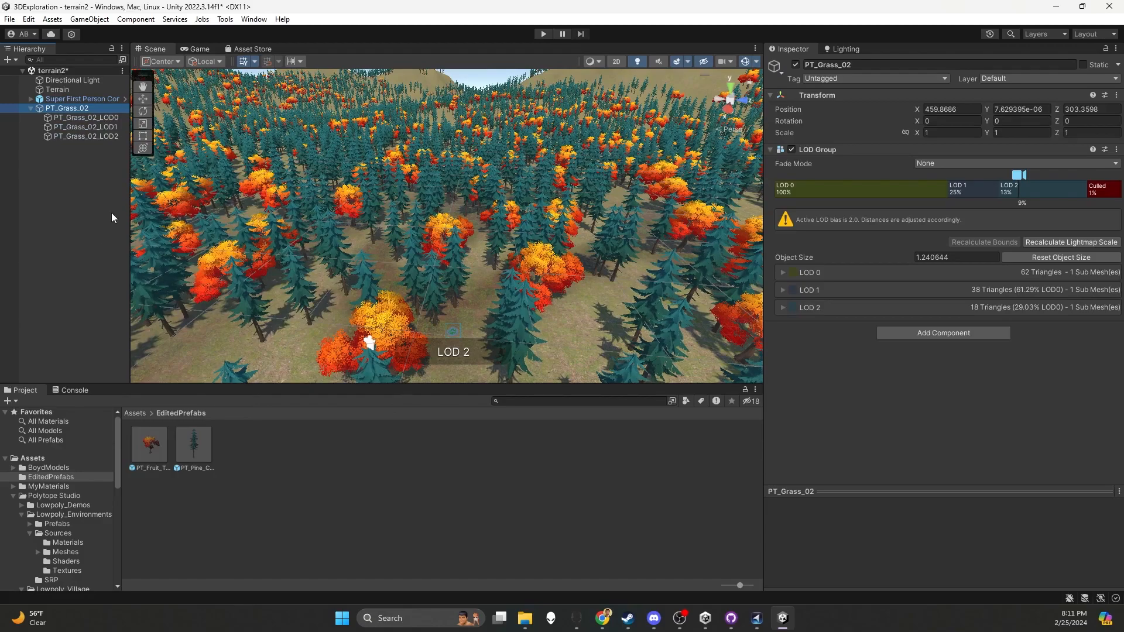
Save the unpacked PT_Grass_02_LOD0 child as a prefab in the EditedPrefabs folder
click(69, 136)
click(67, 125)
click(66, 118)
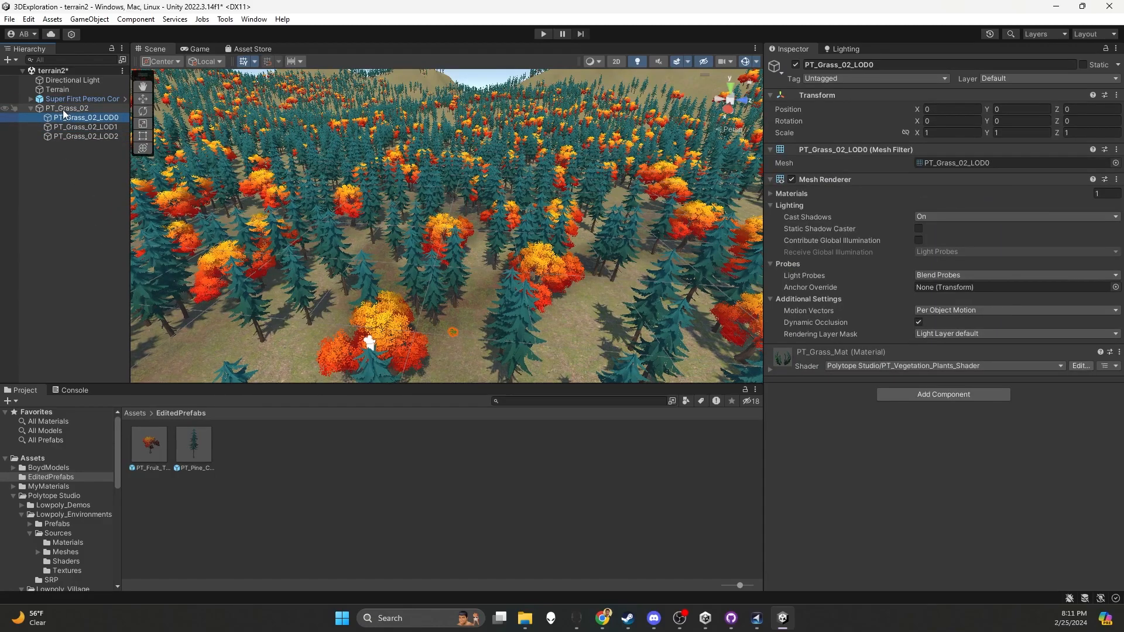
click(62, 110)
click(66, 130)
click(67, 117)
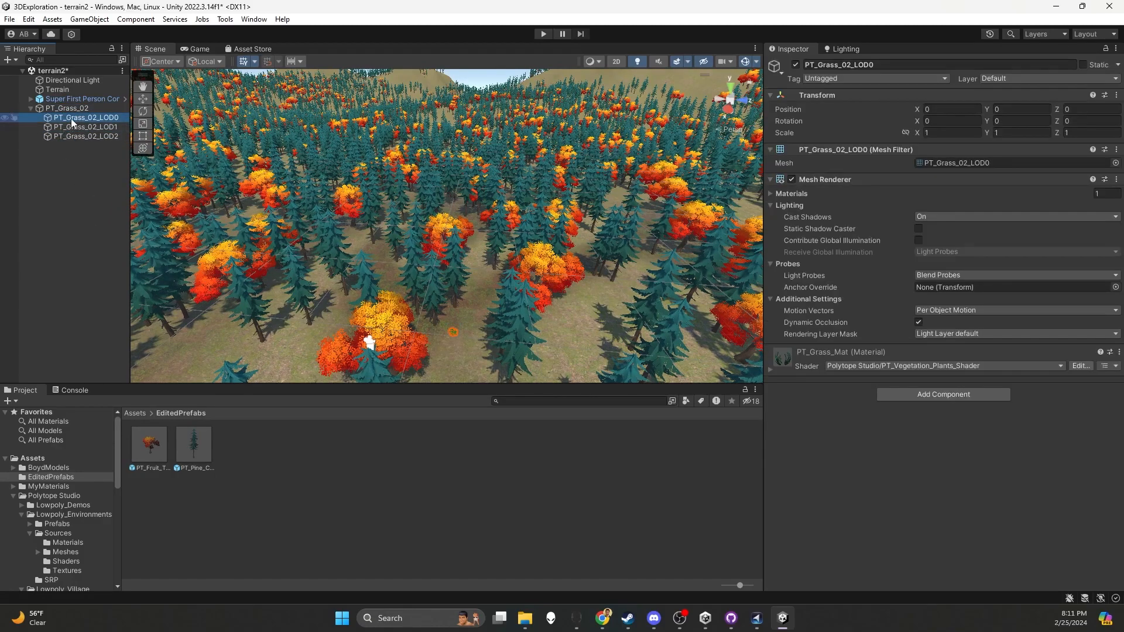
drag(86, 117, 263, 441)
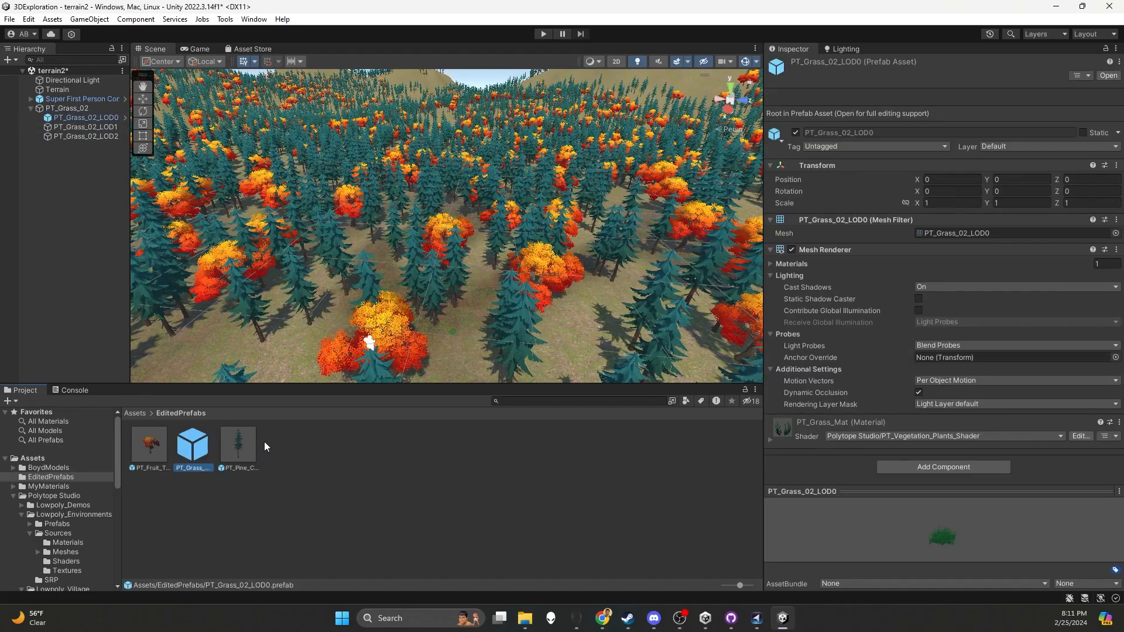
Rename the new grass prefab in EditedPrefabs to PT_Grass_02_Detail
click(191, 469)
key(Right)
key(BackSpace)
key(BackSpace)
key(BackSpace)
key(BackSpace)
key(BackSpace)
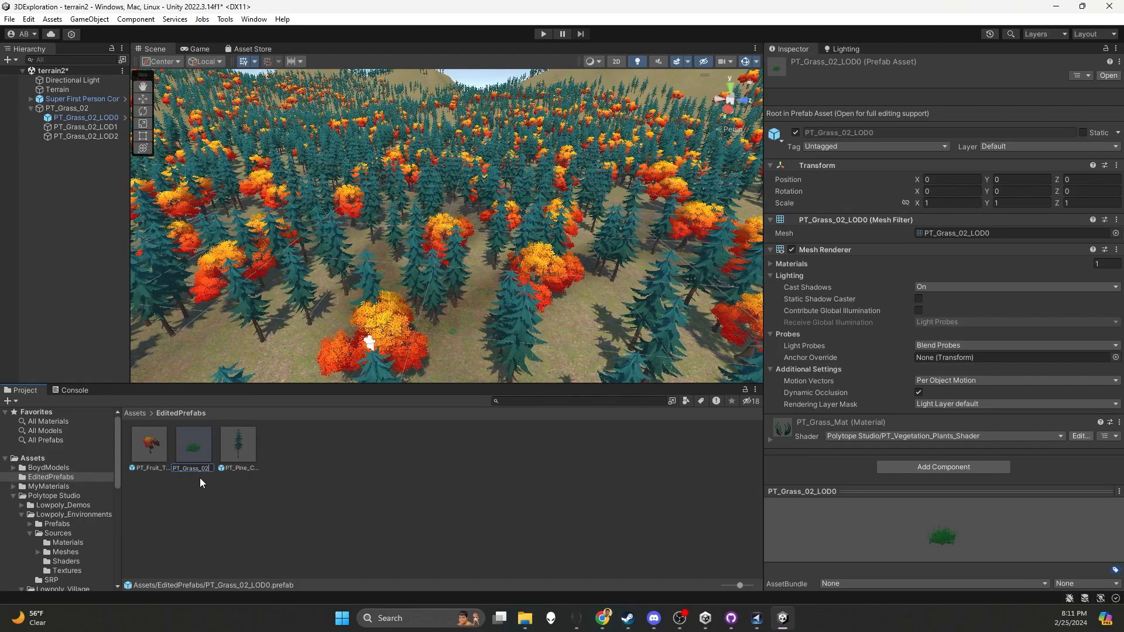
text(_D)
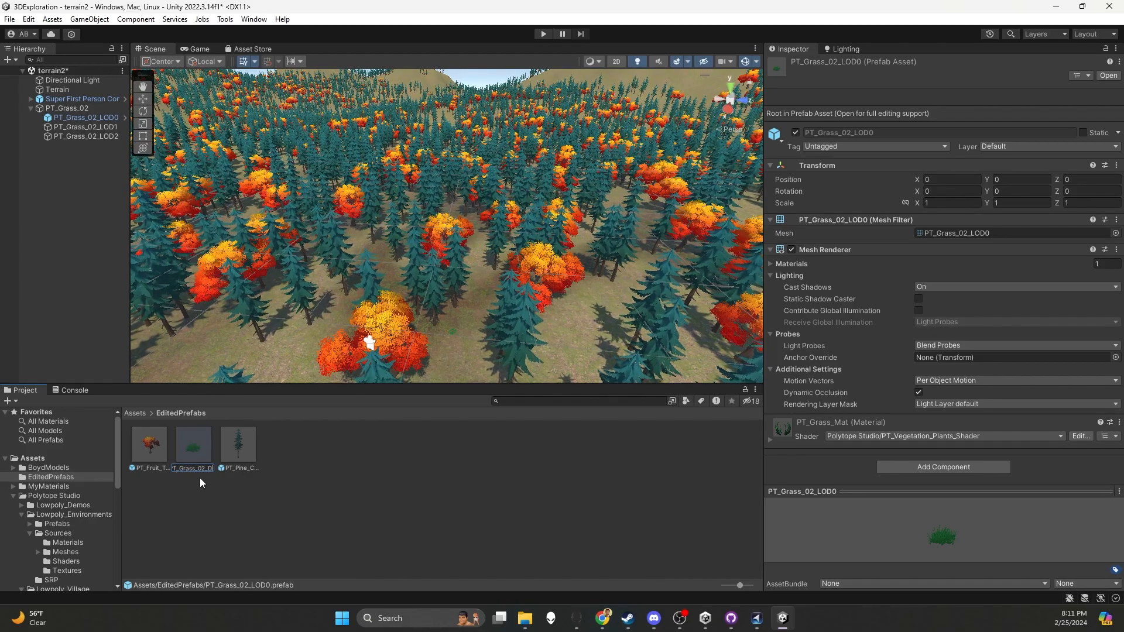
text(etail)
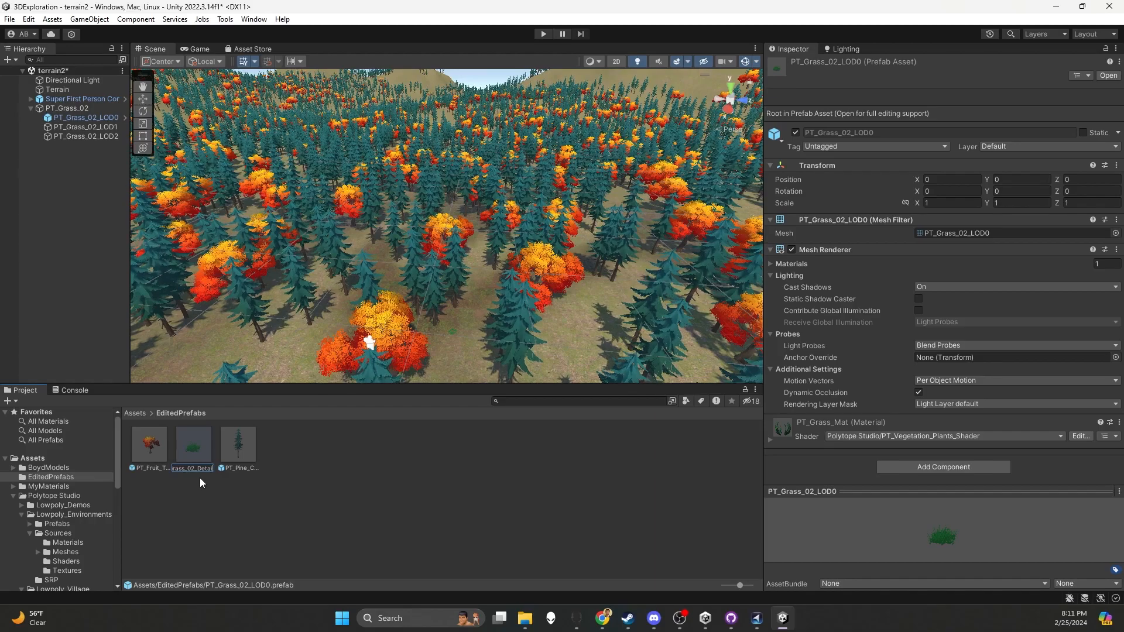
key(Return)
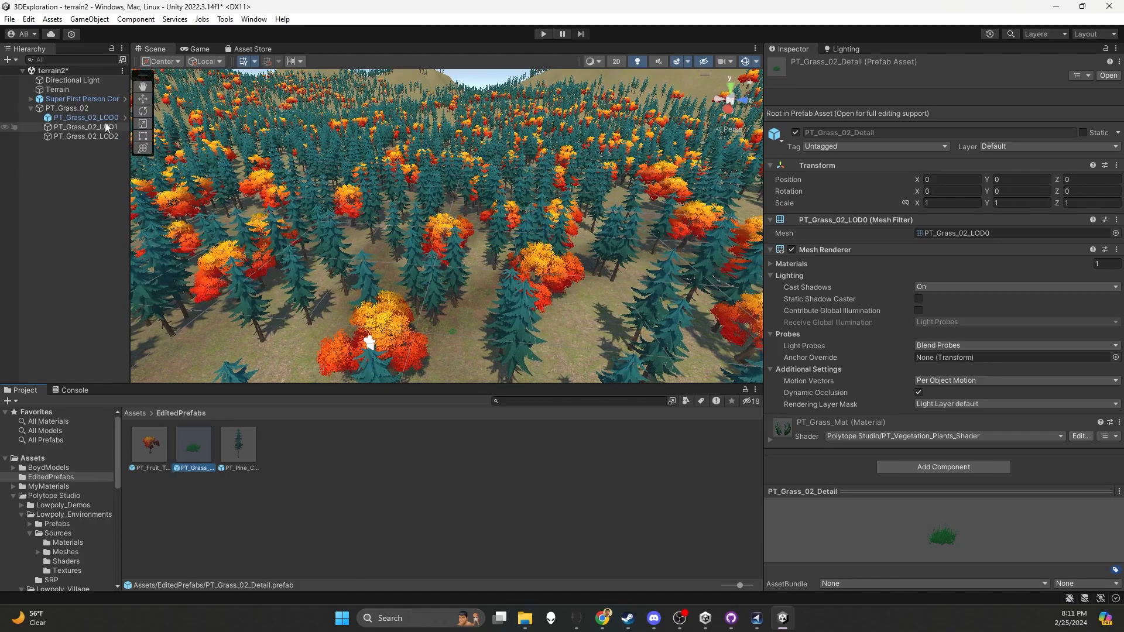
Delete the PT_Grass_02 object and its LOD children from the scene
click(88, 111)
key(Delete)
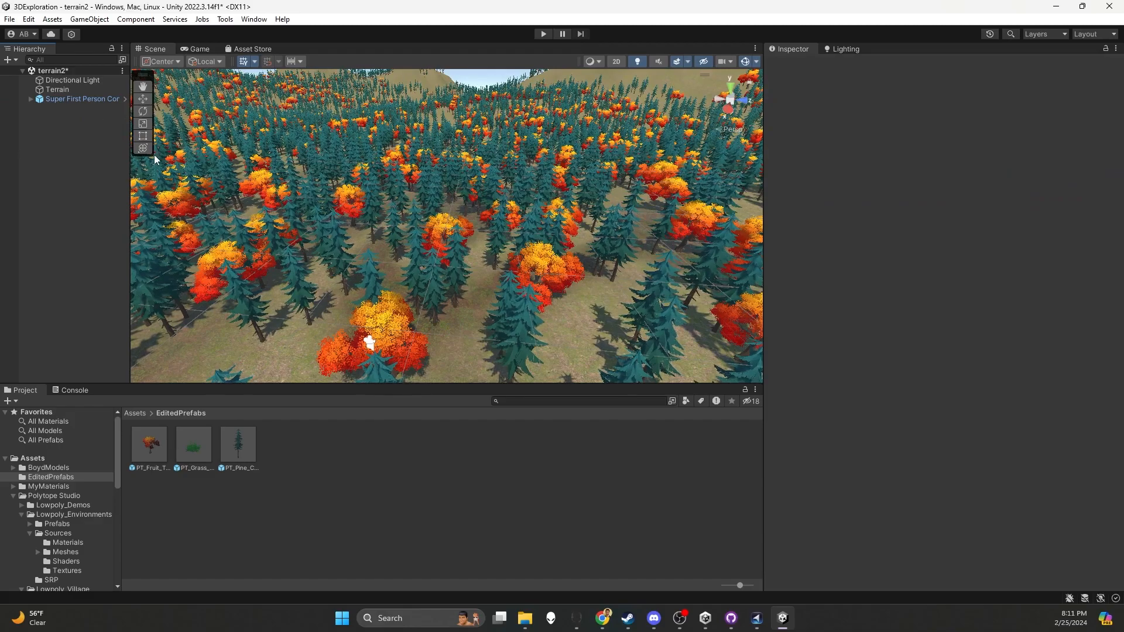
Search the project assets for "grass" and compare the PTGrassNoLOD prefab with the PT_Grass_02 model and prefab
click(541, 400)
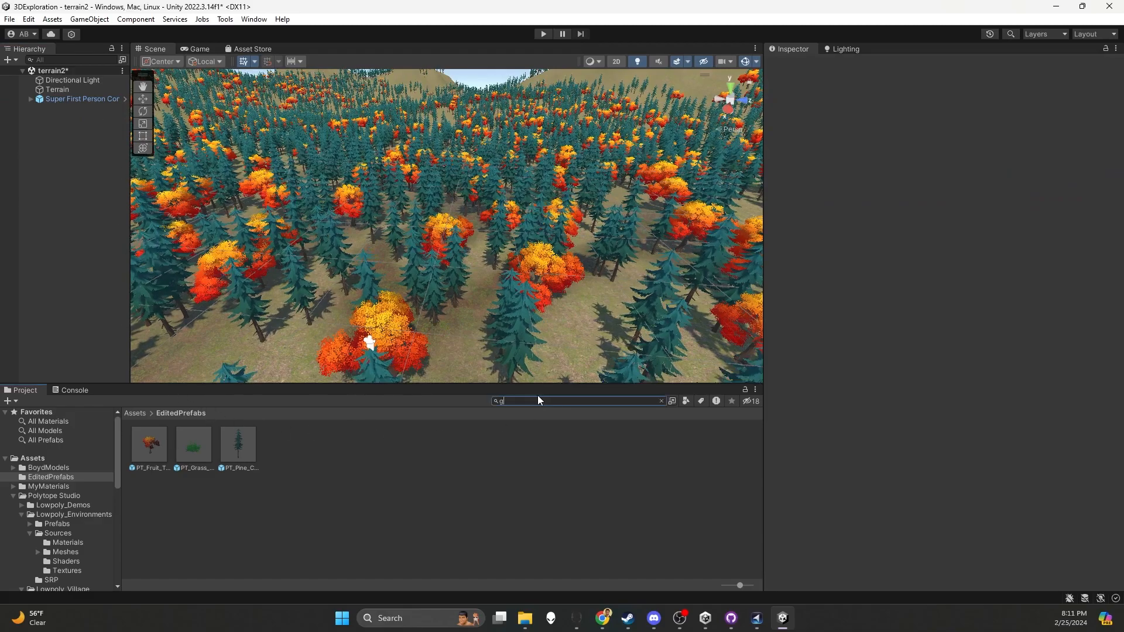
text(grass)
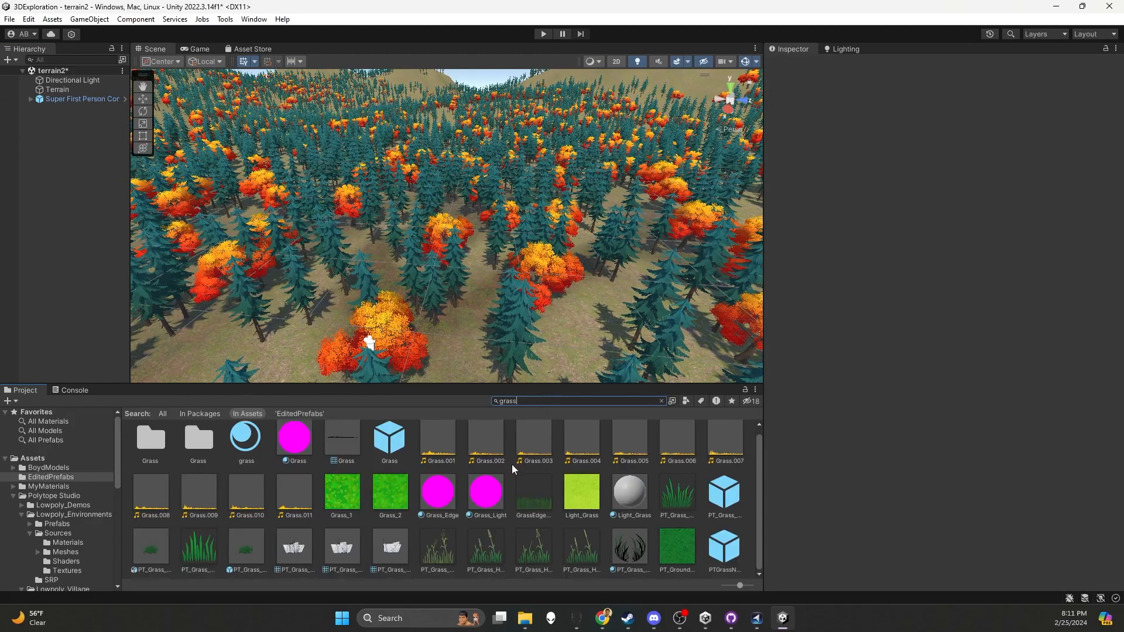
click(723, 548)
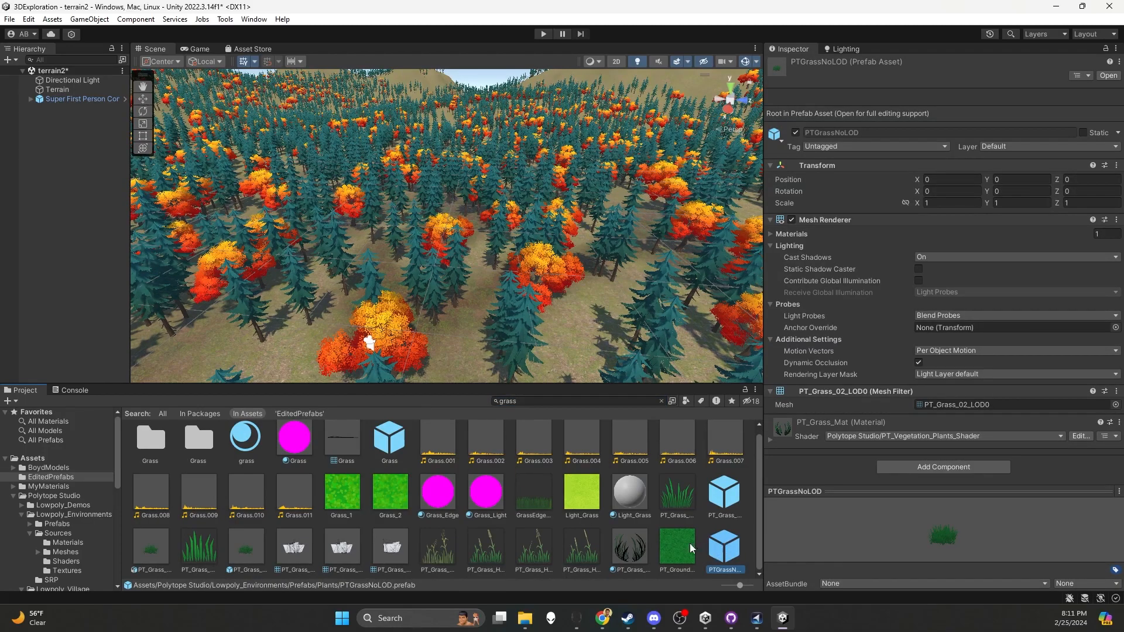
click(155, 543)
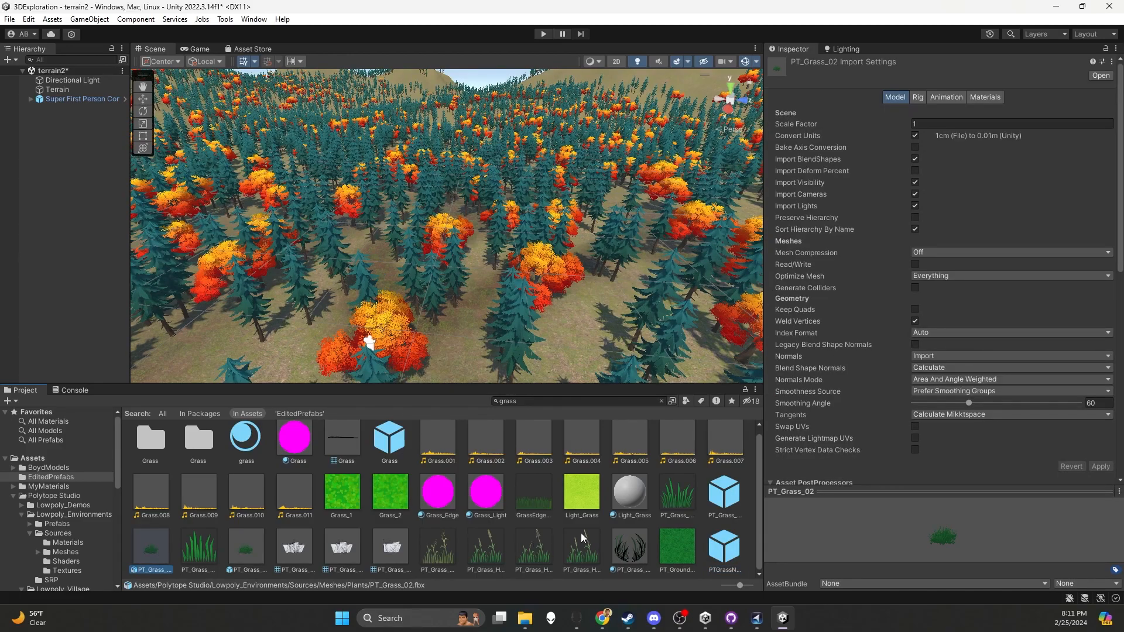
click(726, 494)
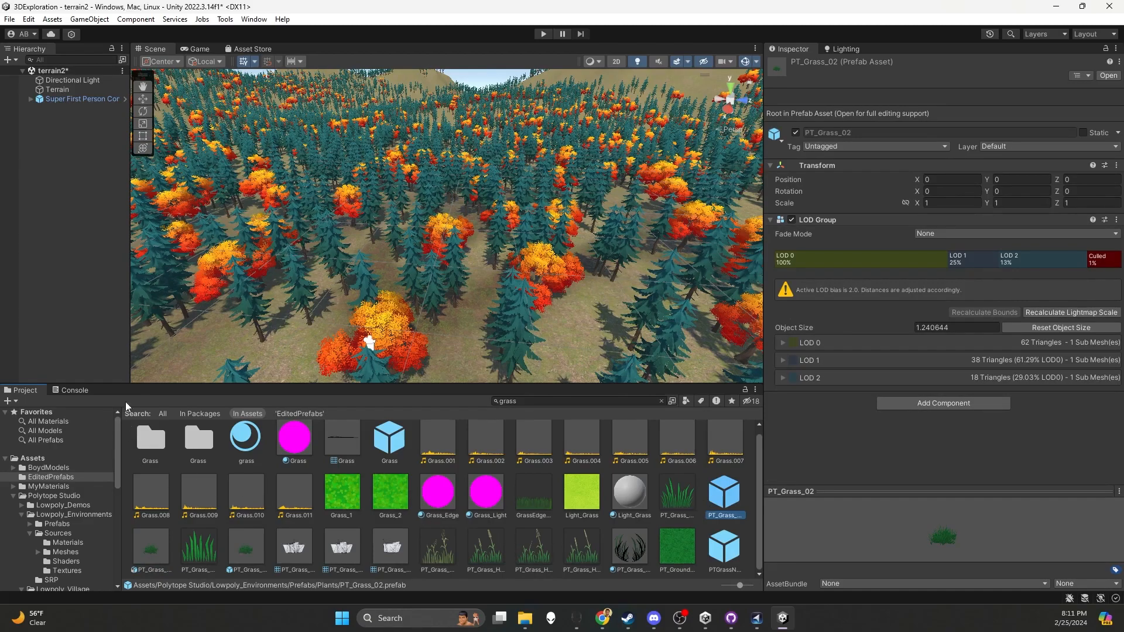
Select the Terrain and start adding a new detail mesh to its paintable details
scroll(456, 314, down, 3)
middle_drag(462, 330, 454, 283)
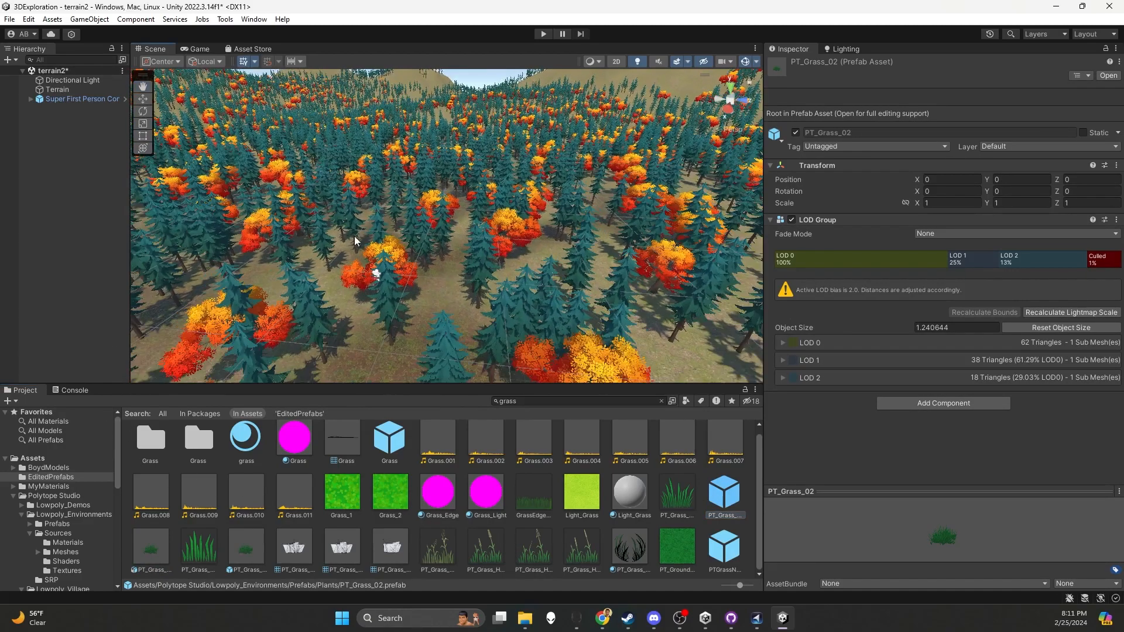
click(447, 309)
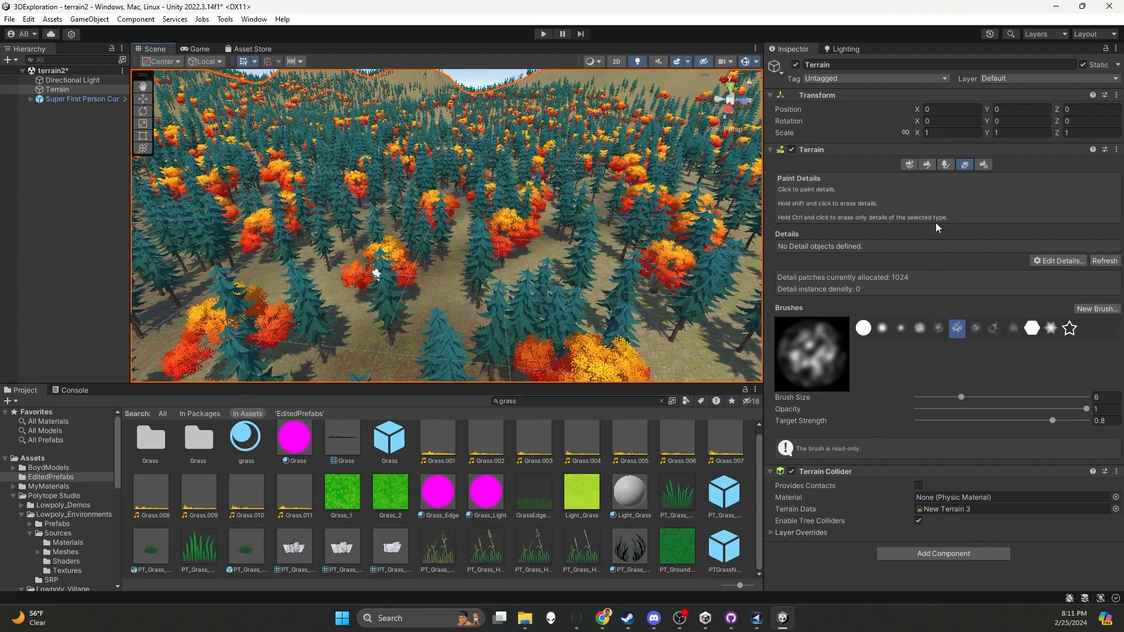
click(1048, 261)
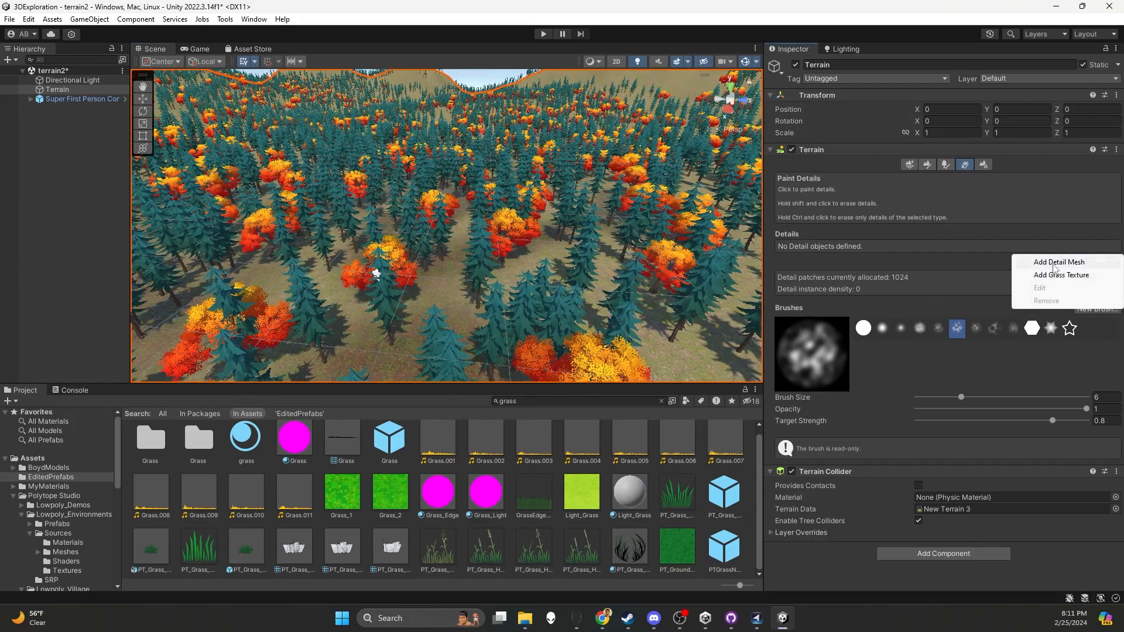
click(1057, 274)
drag(656, 180, 464, 114)
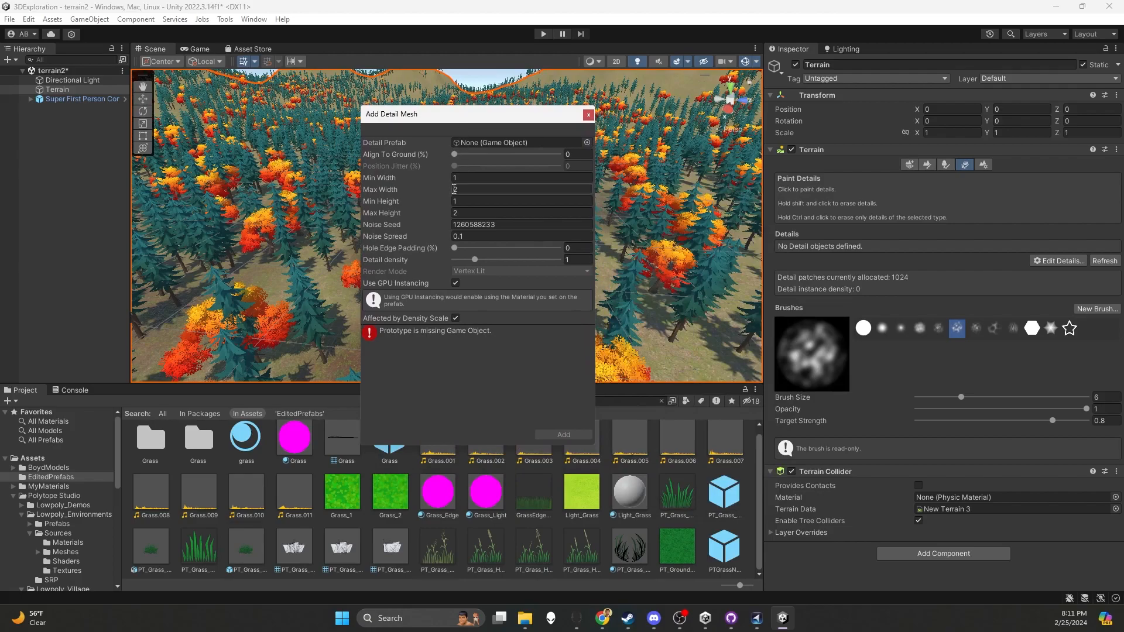
Search the game objects for "detail" and assign PT_Grass_02_Detail as the detail prefab
click(588, 143)
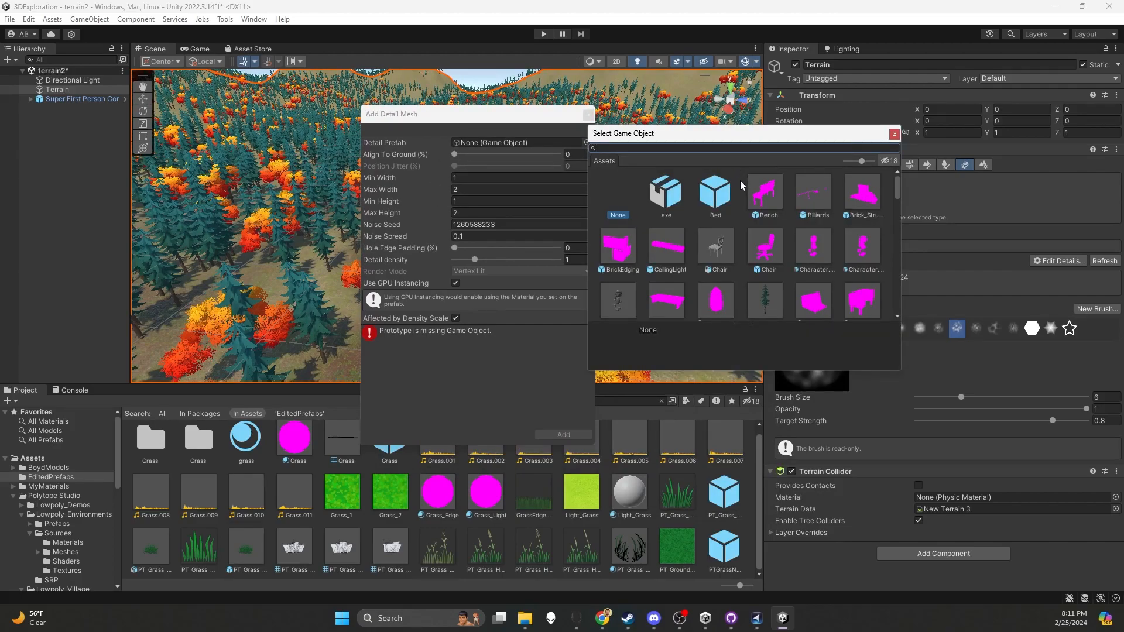
text(gr)
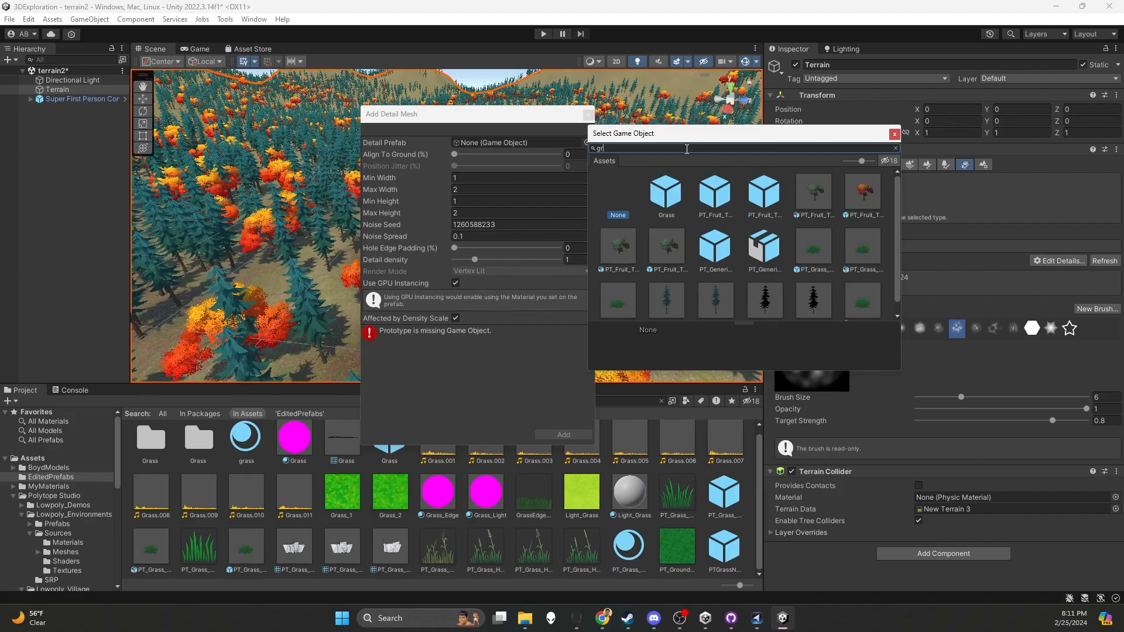
key(BackSpace)
key(BackSpace)
text(detail)
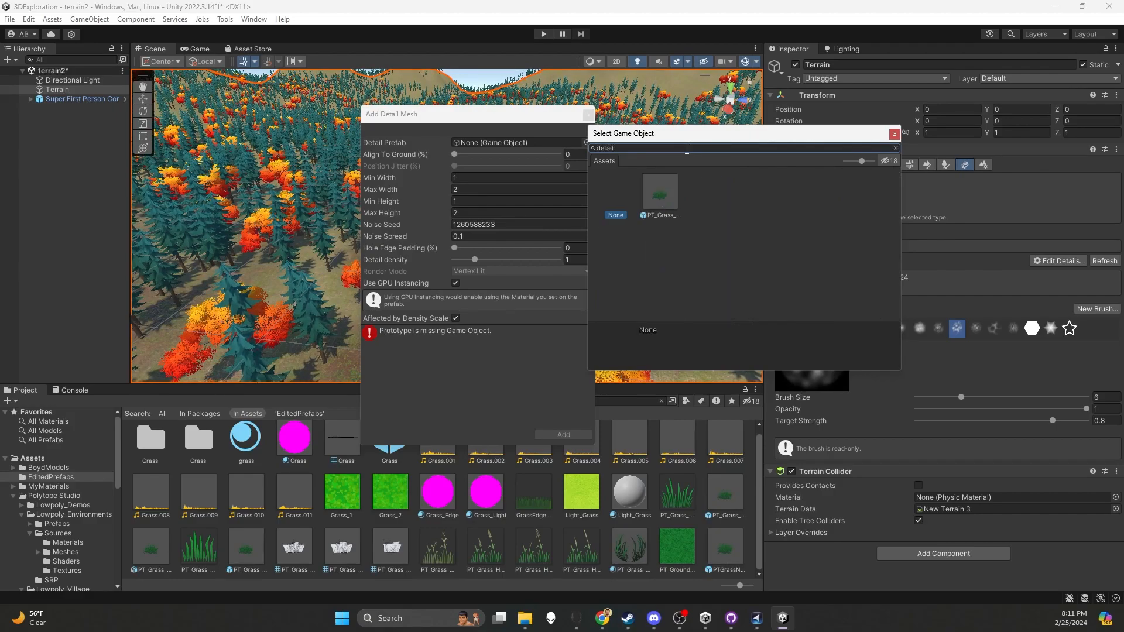
click(651, 205)
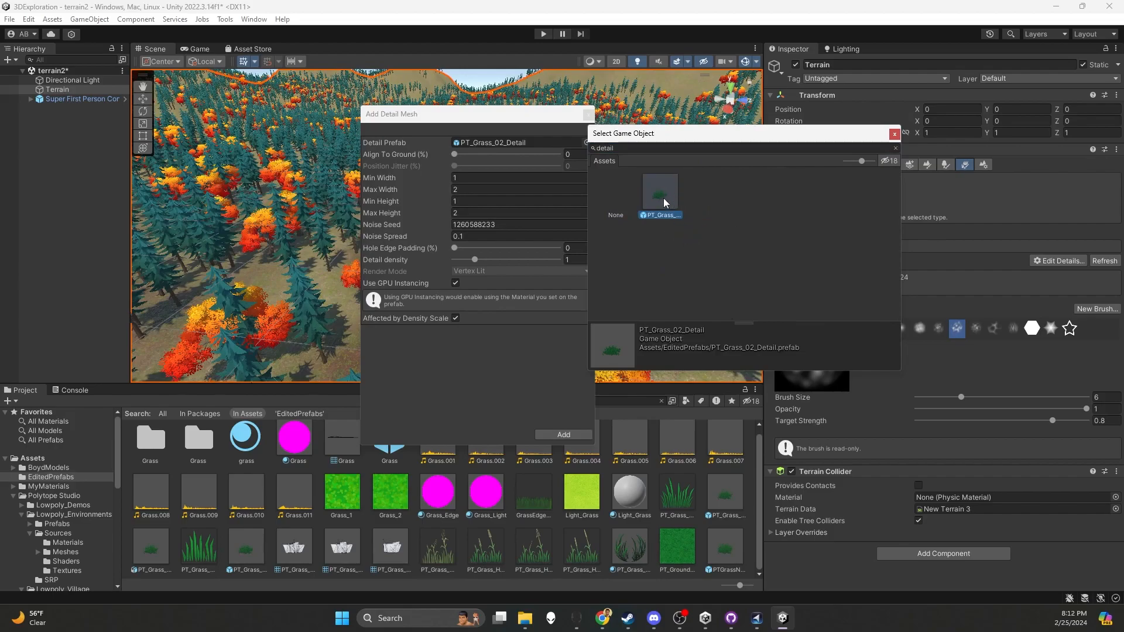
double_click(663, 198)
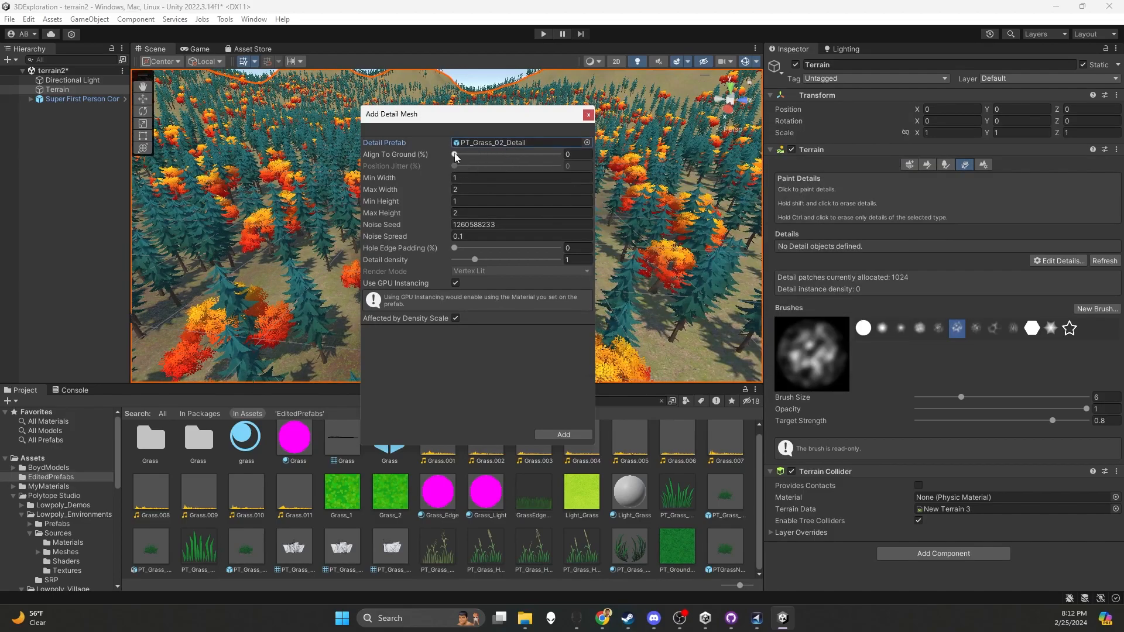
Set Align To Ground to 100% and Max Height to 4, and add the grass detail mesh to the terrain
drag(454, 156, 563, 156)
drag(528, 117, 989, 124)
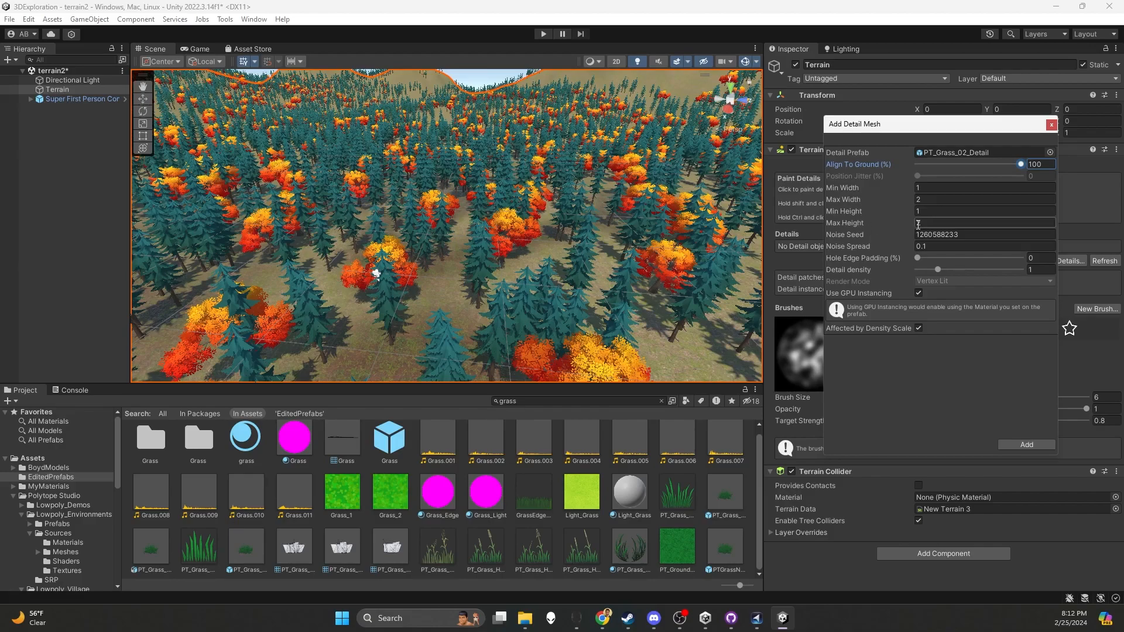
text(4)
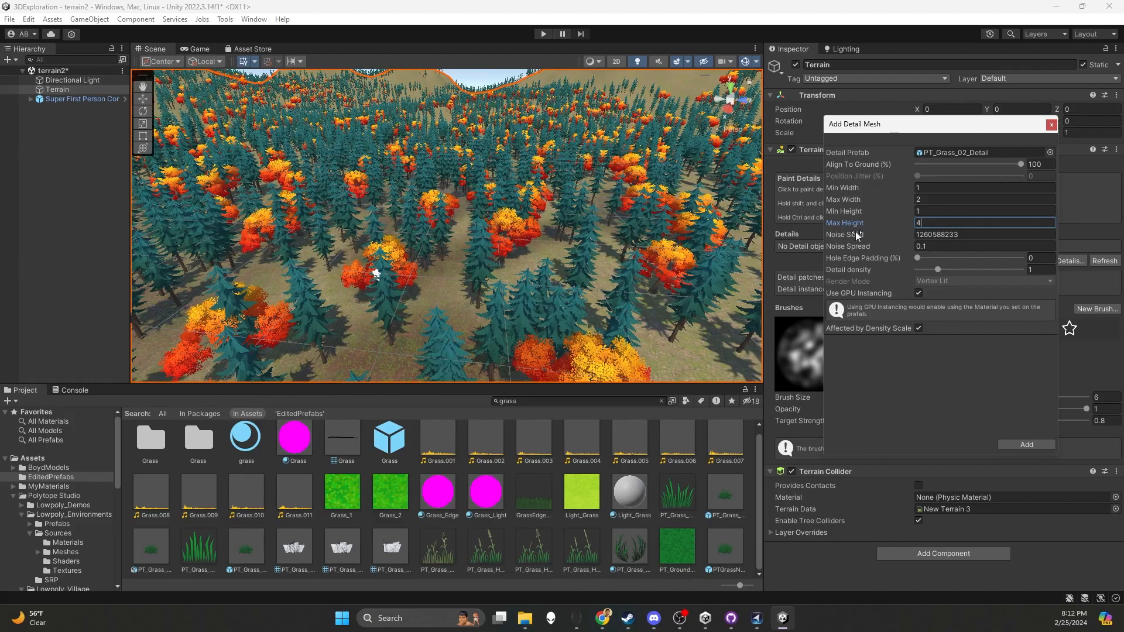
click(1040, 446)
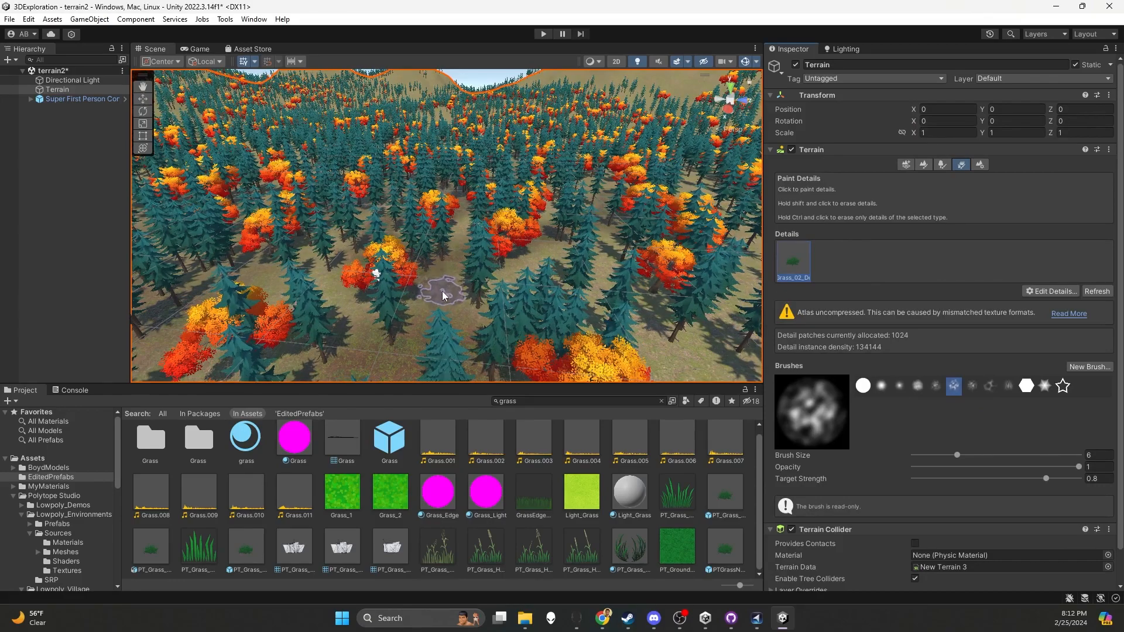
Paint a test patch of grass on the ground between the trees and inspect it up close
drag(505, 287, 460, 307)
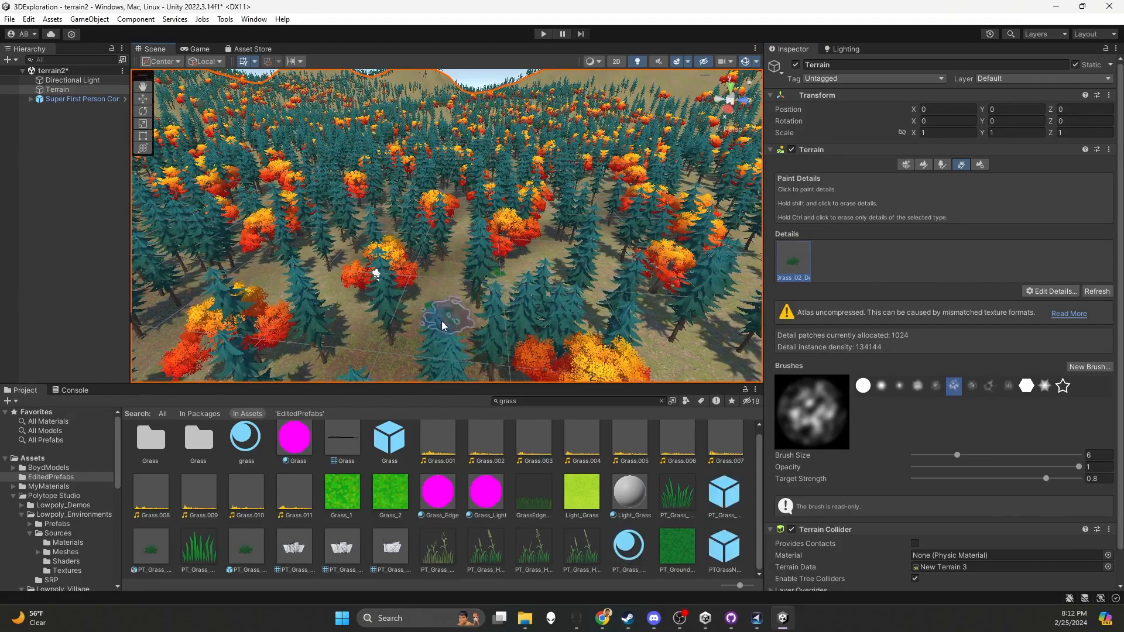
scroll(459, 317, up, 5)
scroll(460, 320, up, 10)
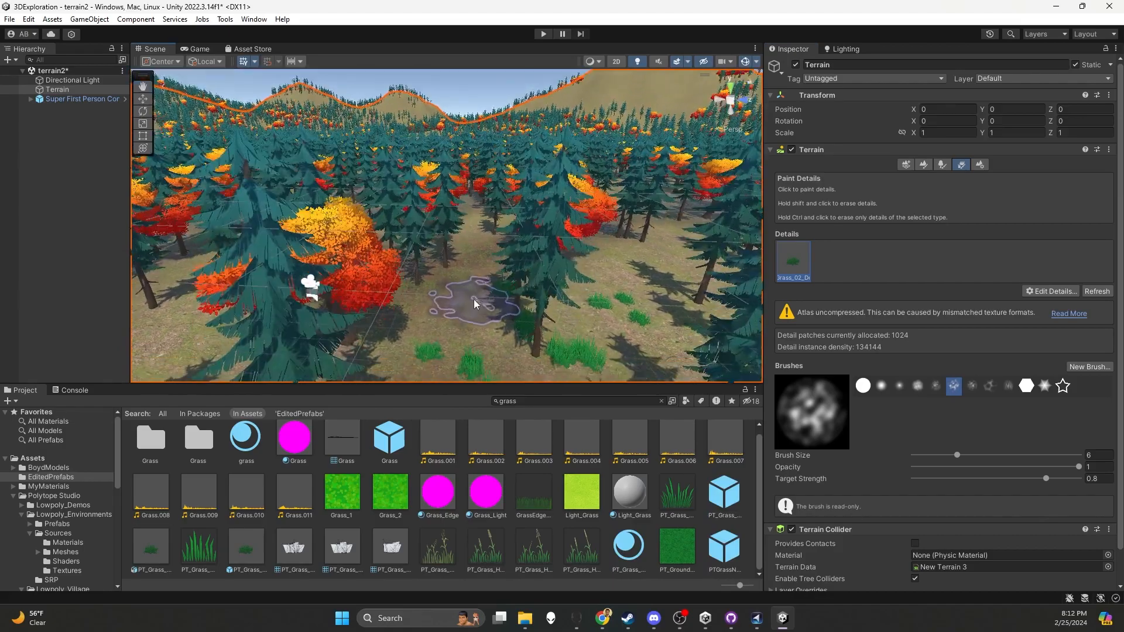
scroll(475, 253, down, 6)
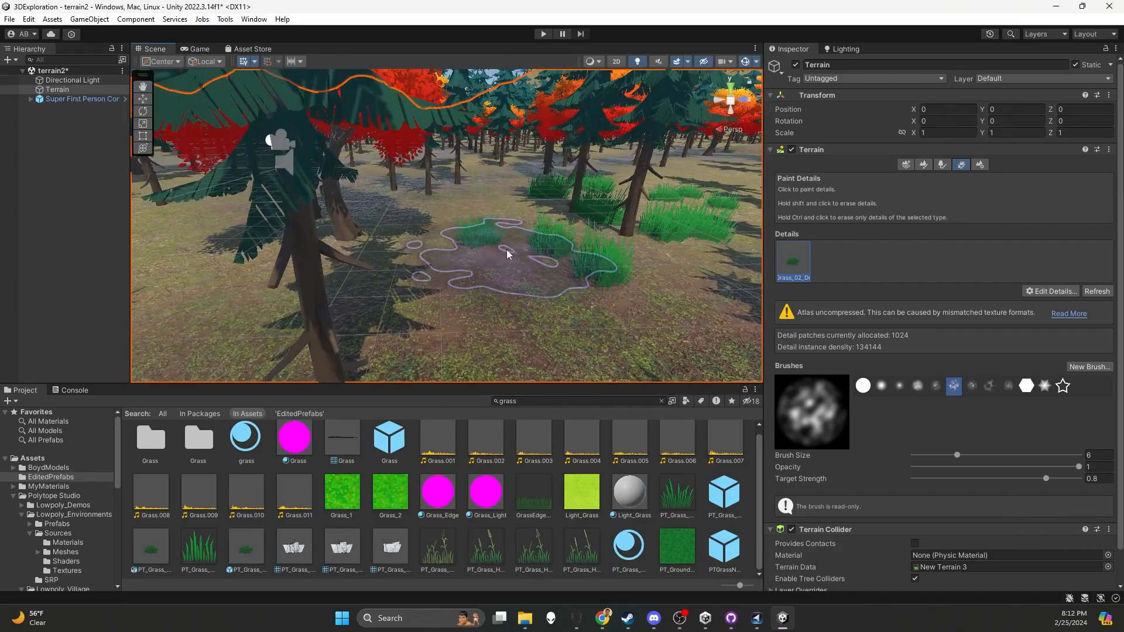
scroll(518, 244, down, 5)
scroll(526, 247, down, 5)
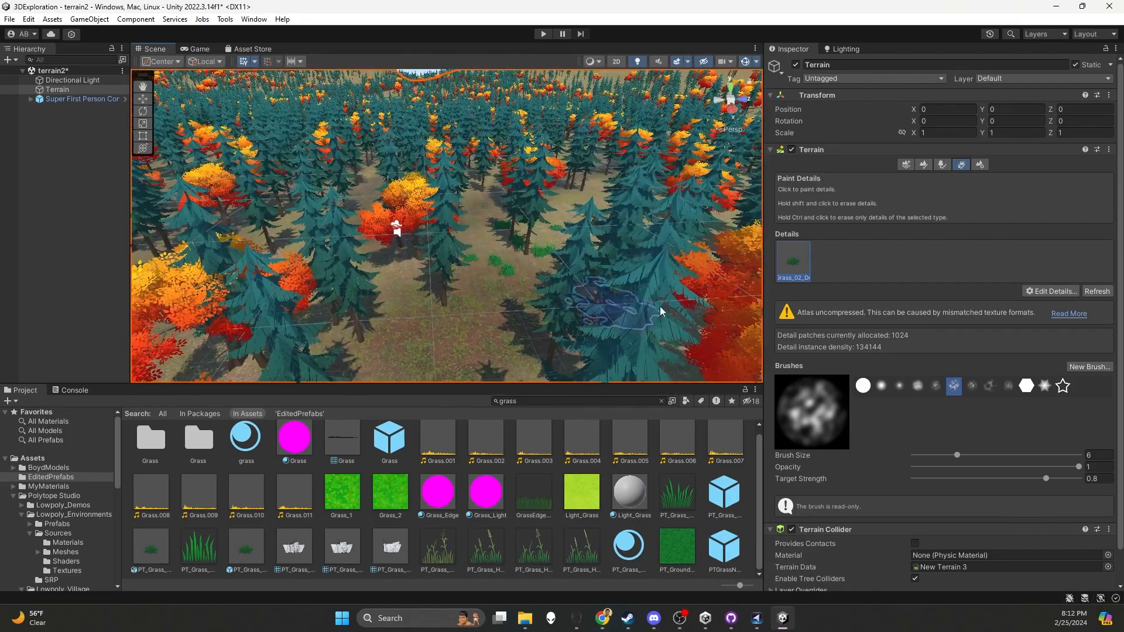
Choose the small soft round brush, set its size to 32.7 and the target strength to 1, and try a grass stroke
click(899, 386)
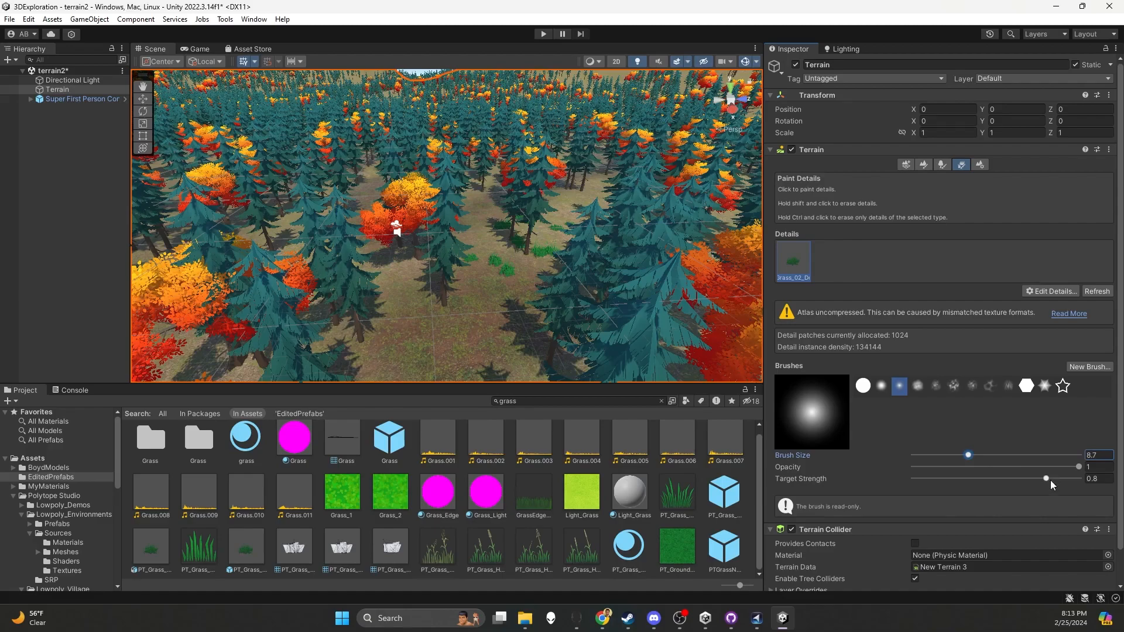
drag(968, 455, 1008, 458)
mouse_move(490, 246)
mouse_down()
mouse_move(441, 242)
mouse_move(531, 238)
mouse_move(533, 218)
mouse_move(503, 258)
mouse_move(451, 244)
mouse_move(486, 249)
mouse_up()
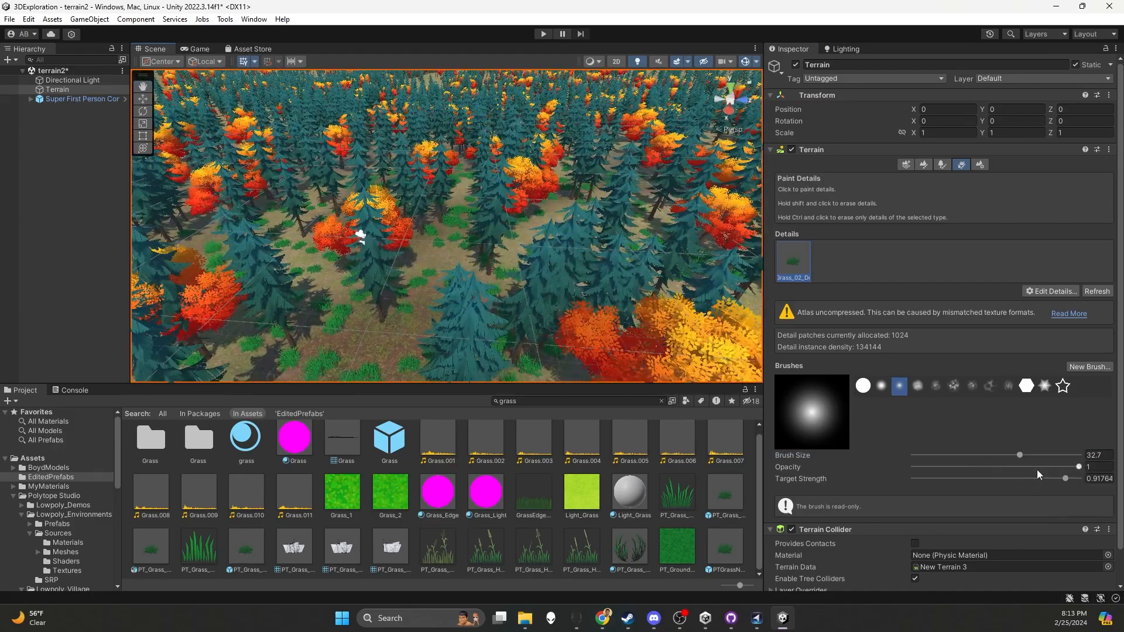
drag(1066, 478, 1074, 479)
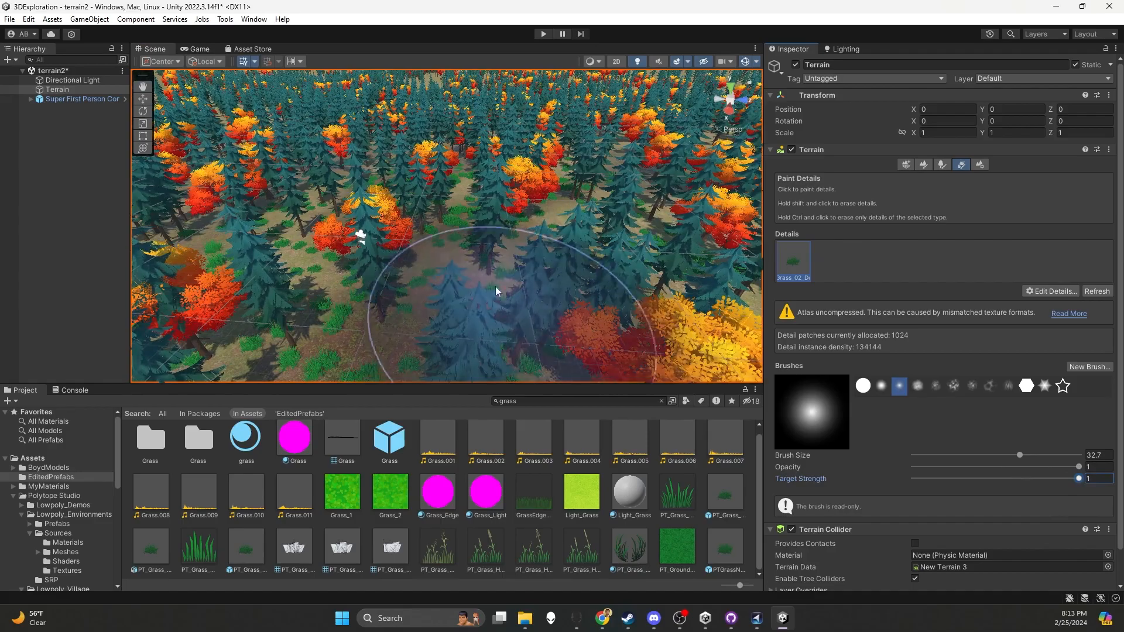
Try painting grass among the trees with the large brush, and undo the grass strokes
alt+drag(367, 179, 387, 239)
alt+drag(443, 271, 467, 246)
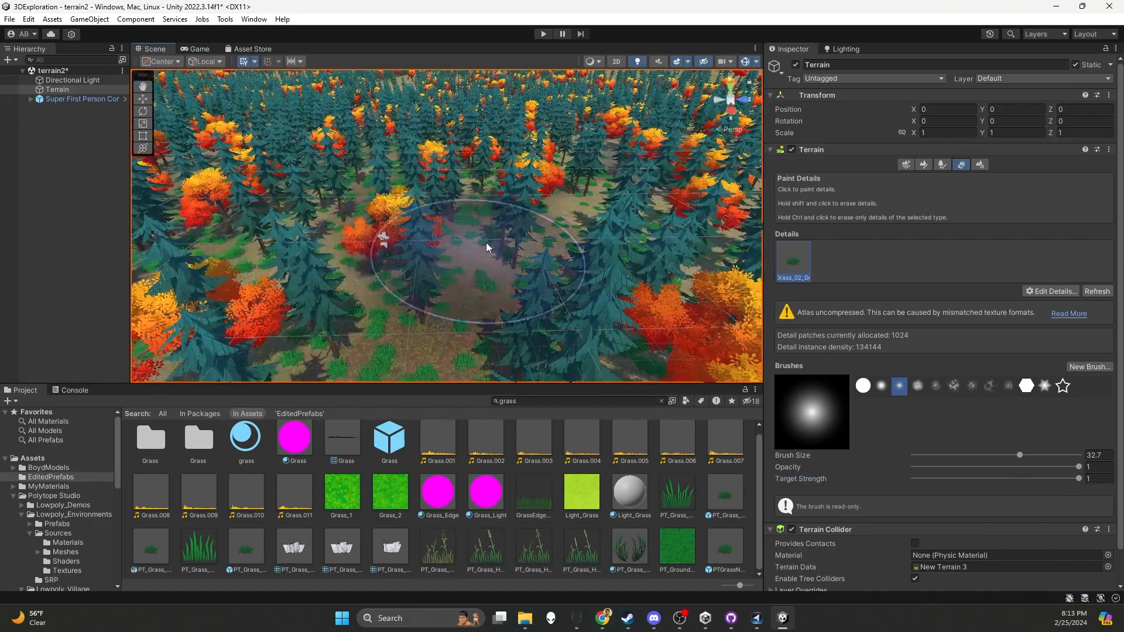
mouse_move(521, 283)
alt+mouse_down()
mouse_move(501, 253)
mouse_move(532, 248)
mouse_move(518, 296)
mouse_move(489, 274)
alt+mouse_up()
key(ctrl+z)
key(ctrl+z)
key(ctrl+z)
key(ctrl+z)
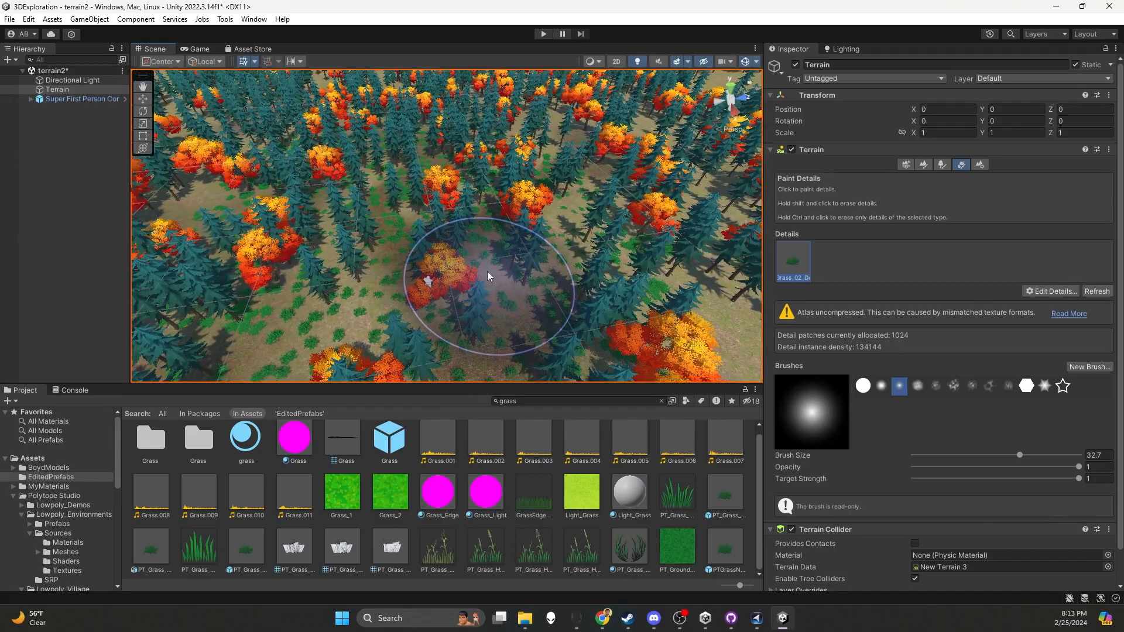
alt+drag(466, 230, 458, 226)
Set the brush size to 6.7 and opacity to 1, and paint grass strokes in the clearings between the trees
drag(1079, 466, 982, 469)
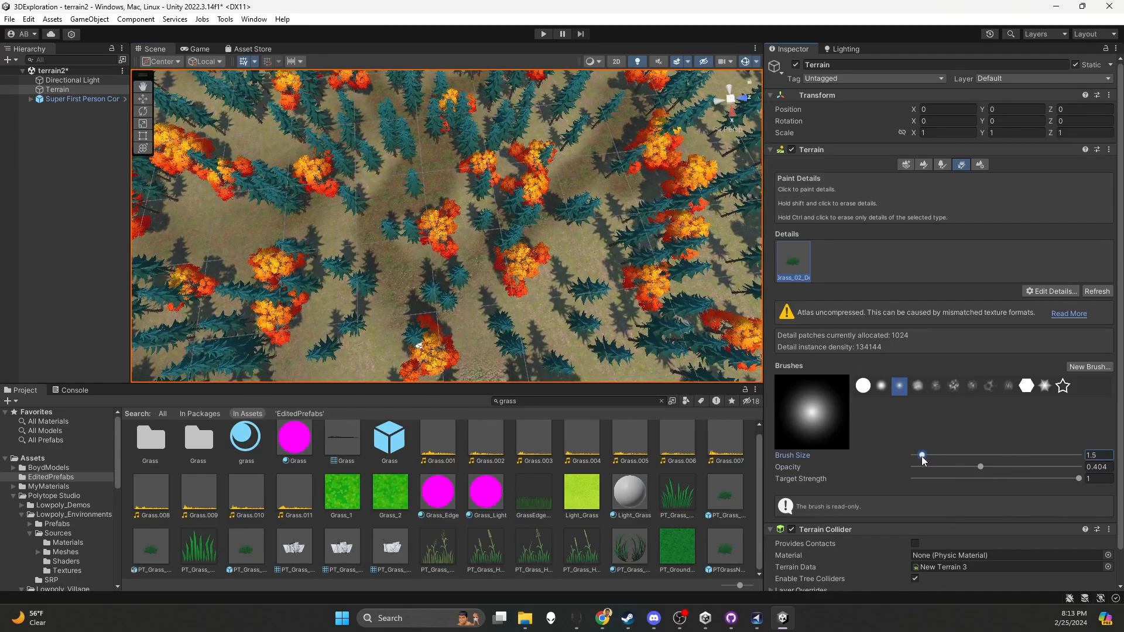
drag(982, 469, 1068, 468)
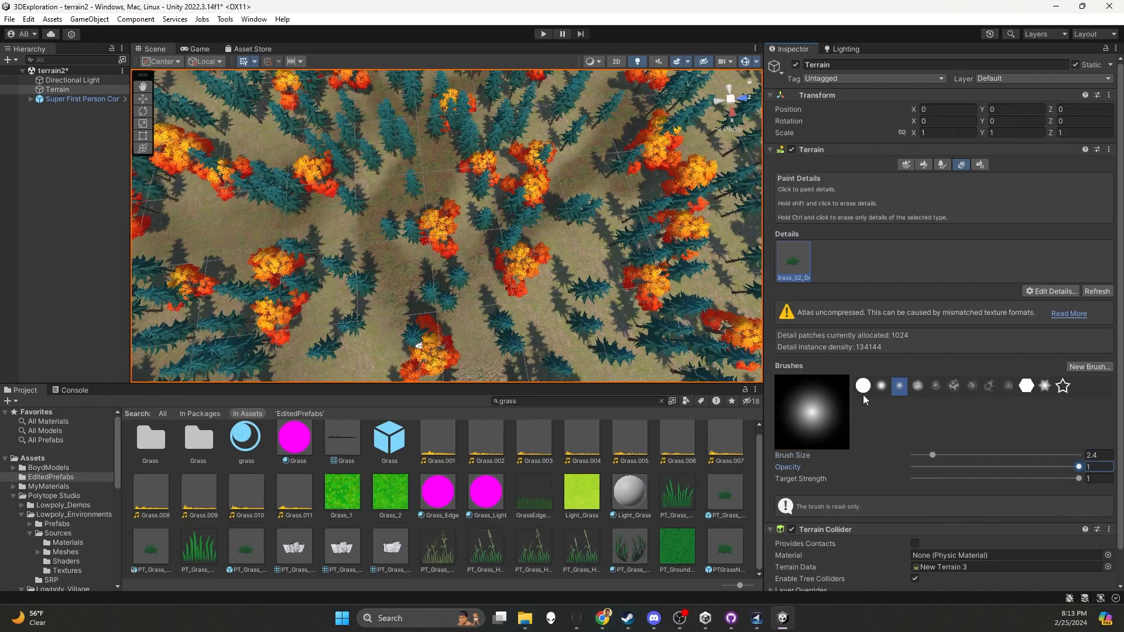
drag(933, 455, 943, 455)
mouse_move(446, 240)
mouse_down()
mouse_move(433, 239)
mouse_move(476, 217)
mouse_move(429, 244)
mouse_move(463, 217)
mouse_up()
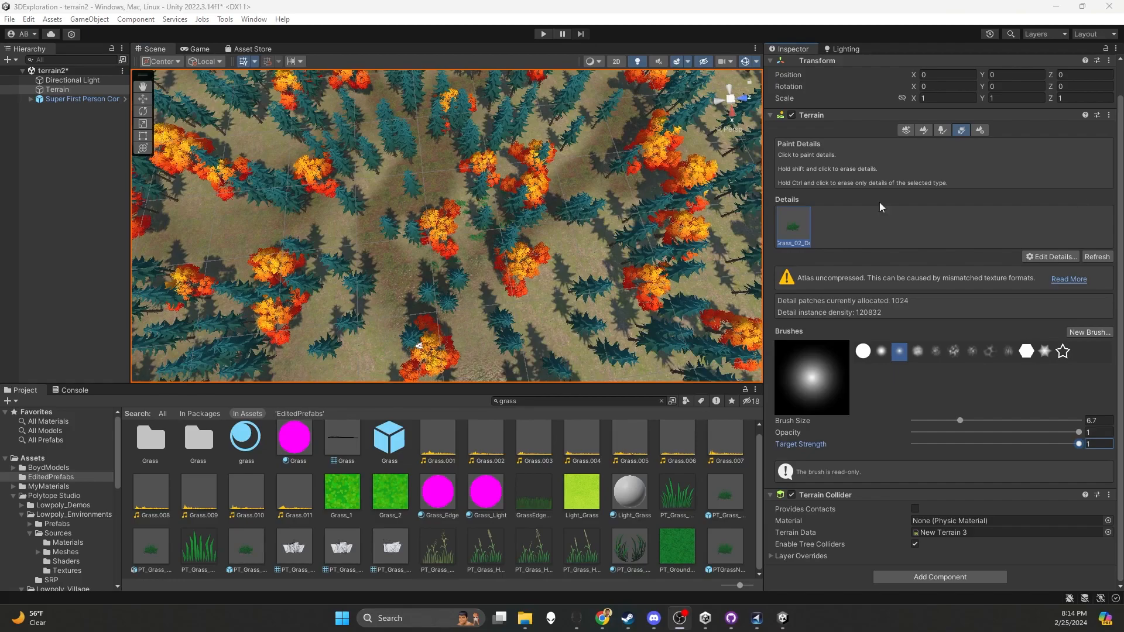
click(435, 243)
mouse_move(341, 229)
mouse_down()
mouse_move(343, 190)
mouse_move(373, 174)
mouse_move(377, 130)
mouse_move(326, 225)
mouse_move(375, 335)
mouse_move(472, 334)
mouse_move(532, 258)
mouse_up()
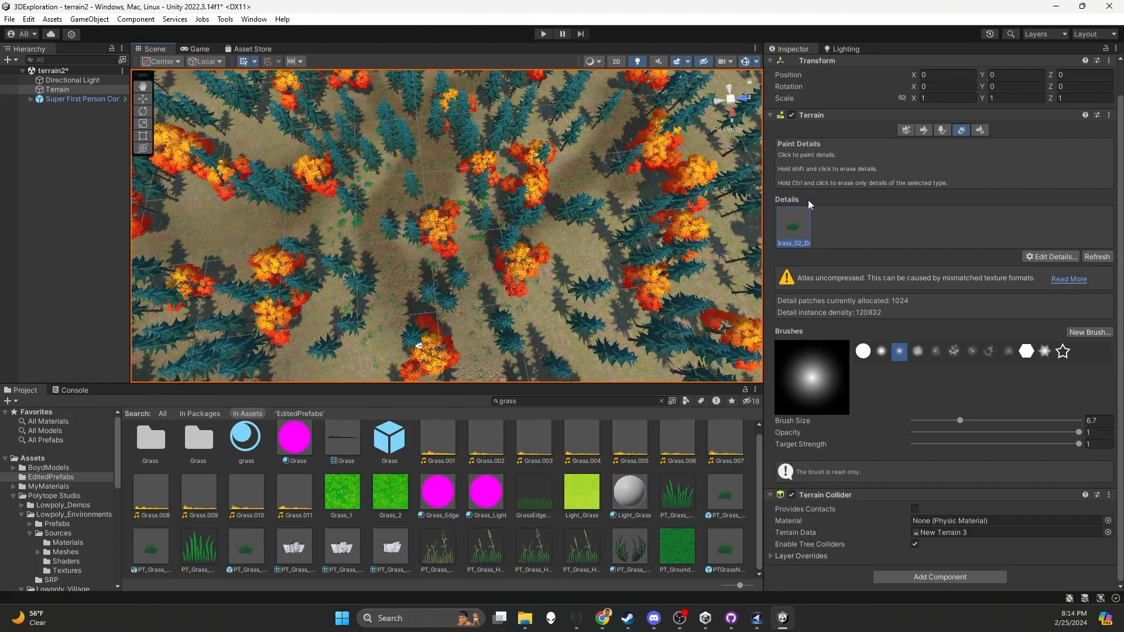
Edit the PT_Grass_02_Detail mesh and apply a detail density of 3.5
double_click(790, 234)
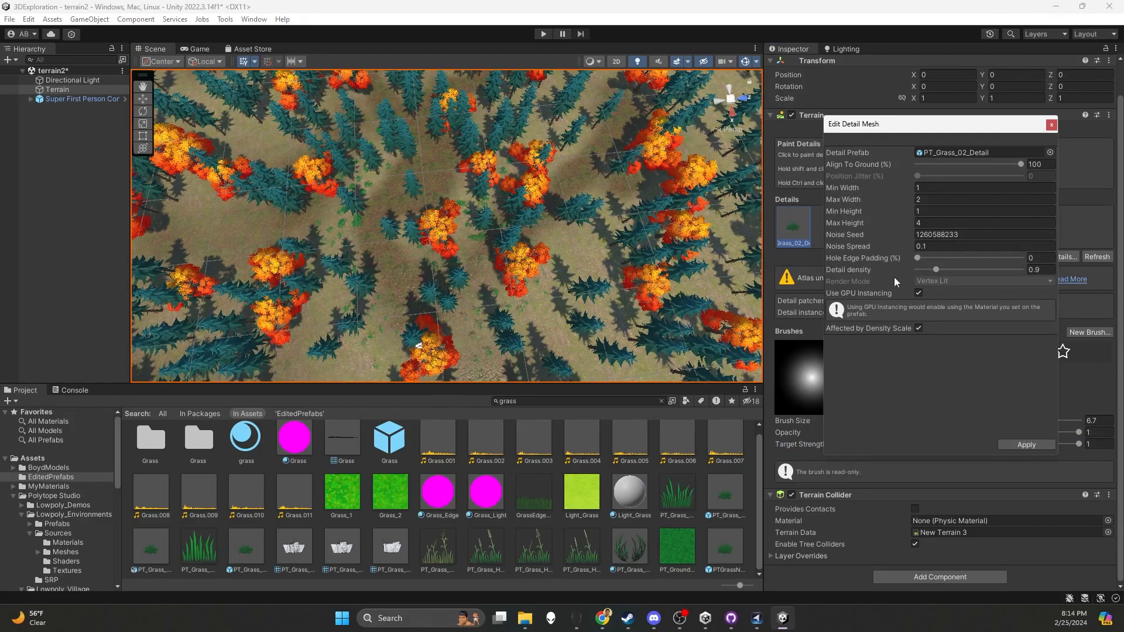
drag(936, 269, 998, 263)
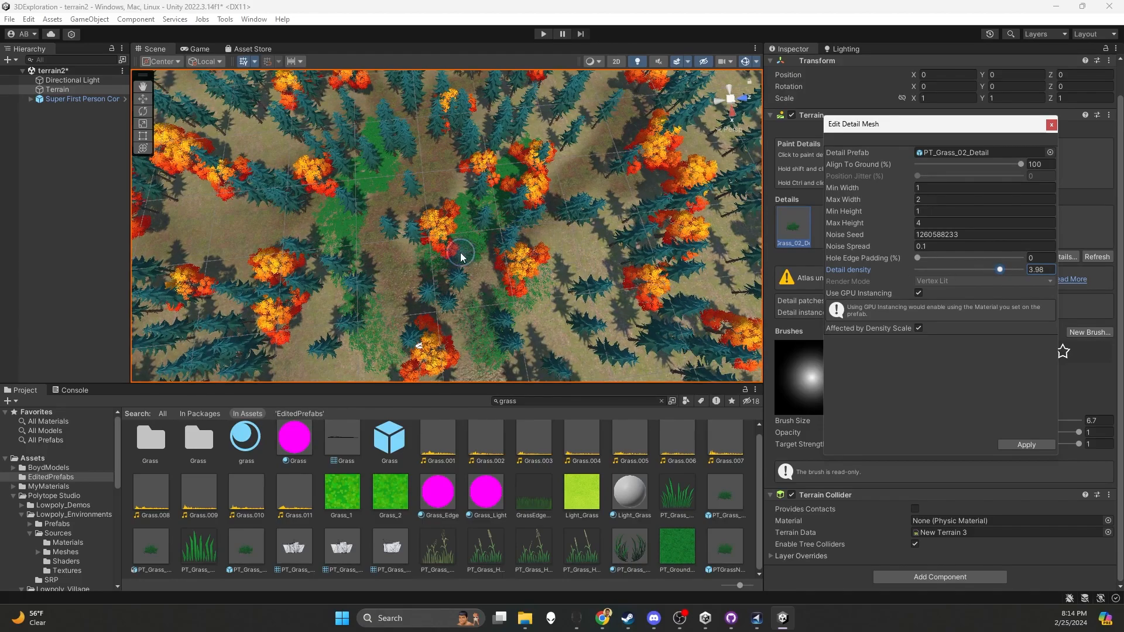
drag(1000, 271, 994, 272)
click(1038, 270)
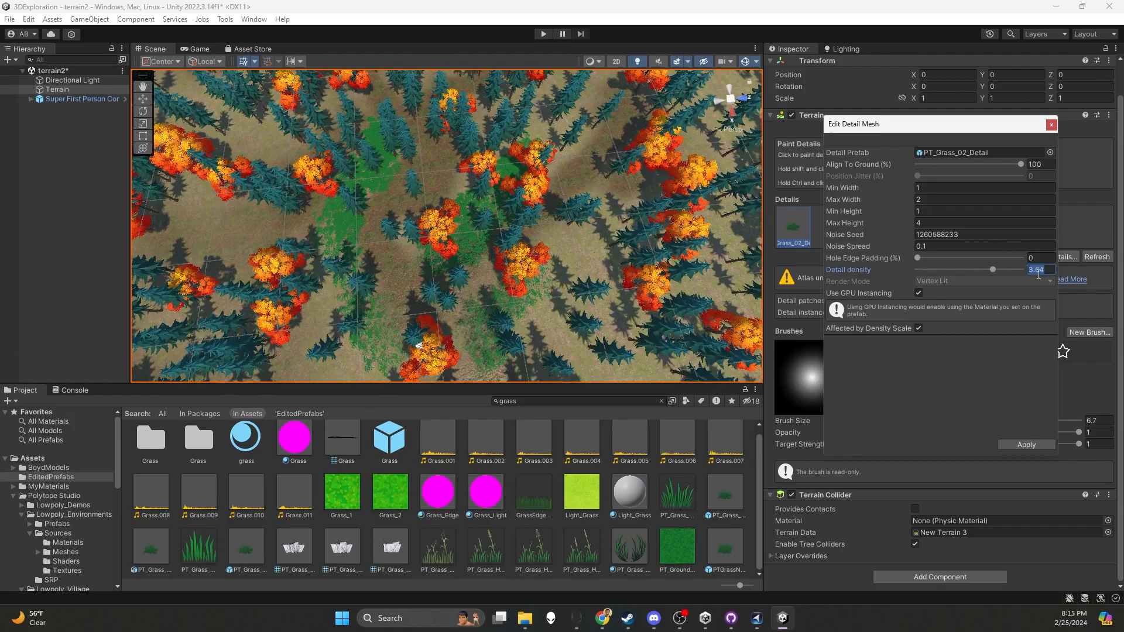
text(3.5)
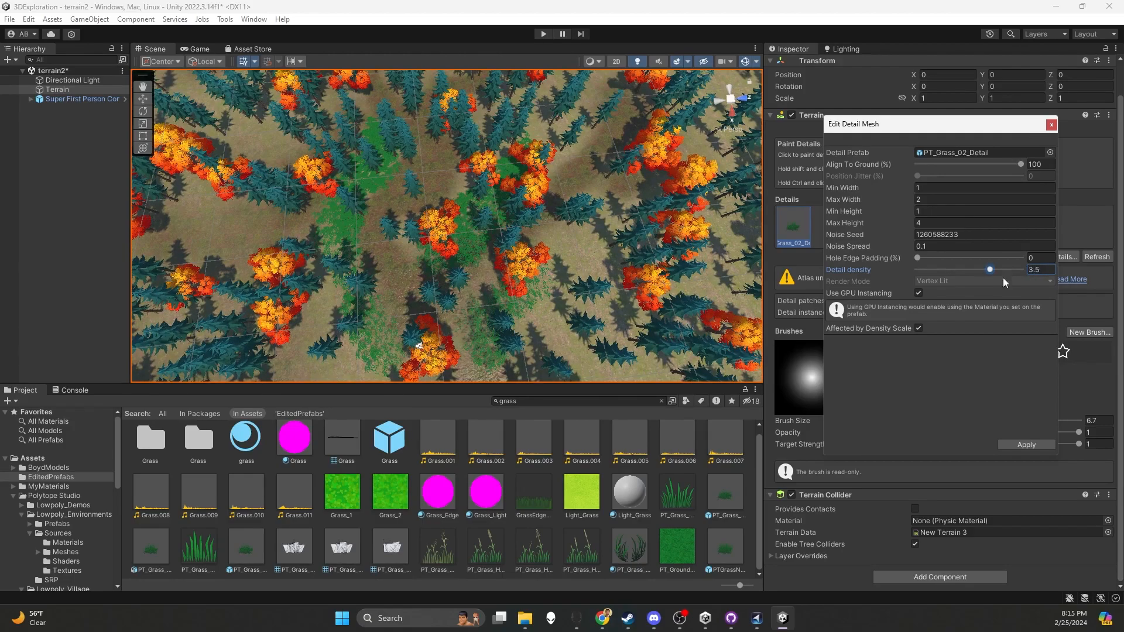
click(1019, 444)
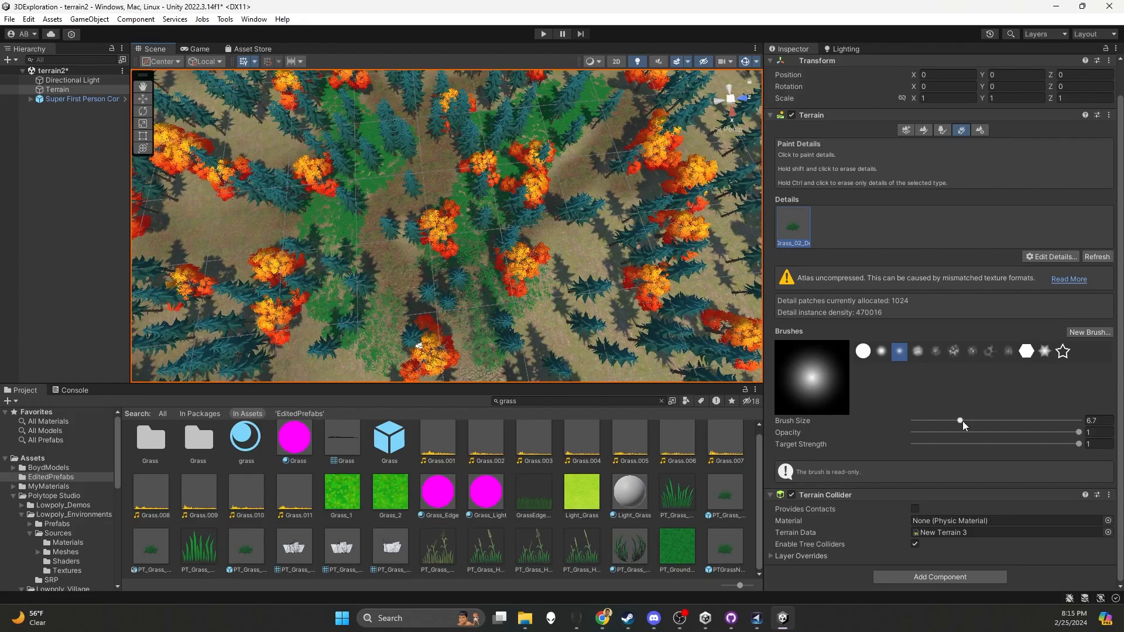
Enlarge the brush to size 56.5 and paint dense grass over wide areas of the forest floor
drag(971, 419, 1047, 421)
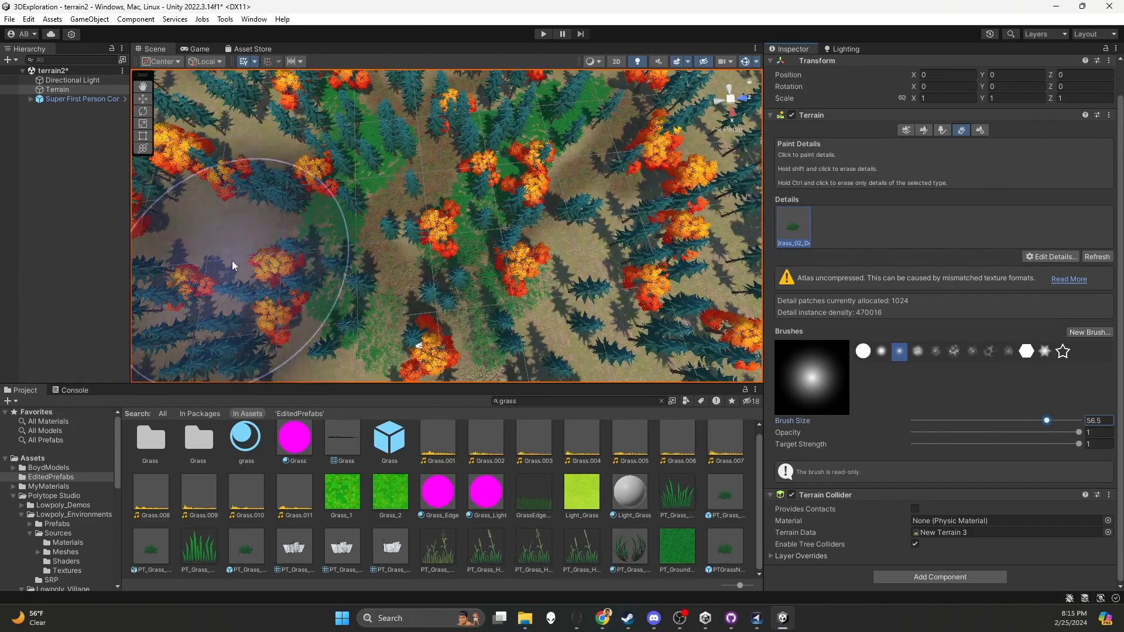
scroll(228, 220, down, 5)
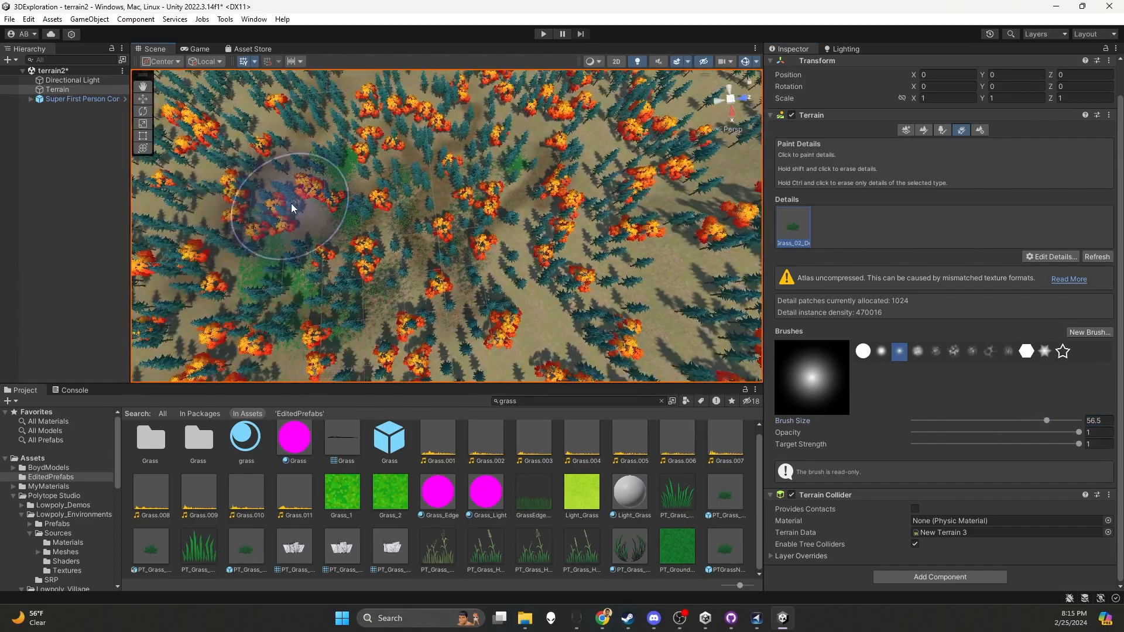
mouse_move(537, 319)
mouse_down()
mouse_move(591, 301)
mouse_move(576, 279)
mouse_move(637, 199)
mouse_move(632, 278)
mouse_move(645, 307)
mouse_up()
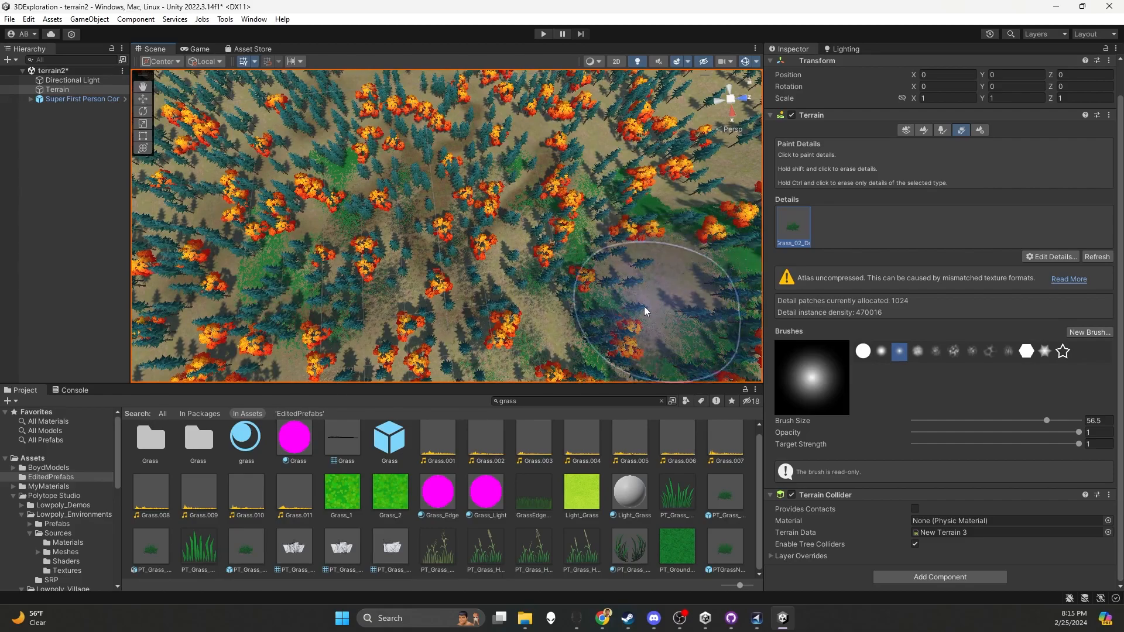
scroll(645, 306, down, 2)
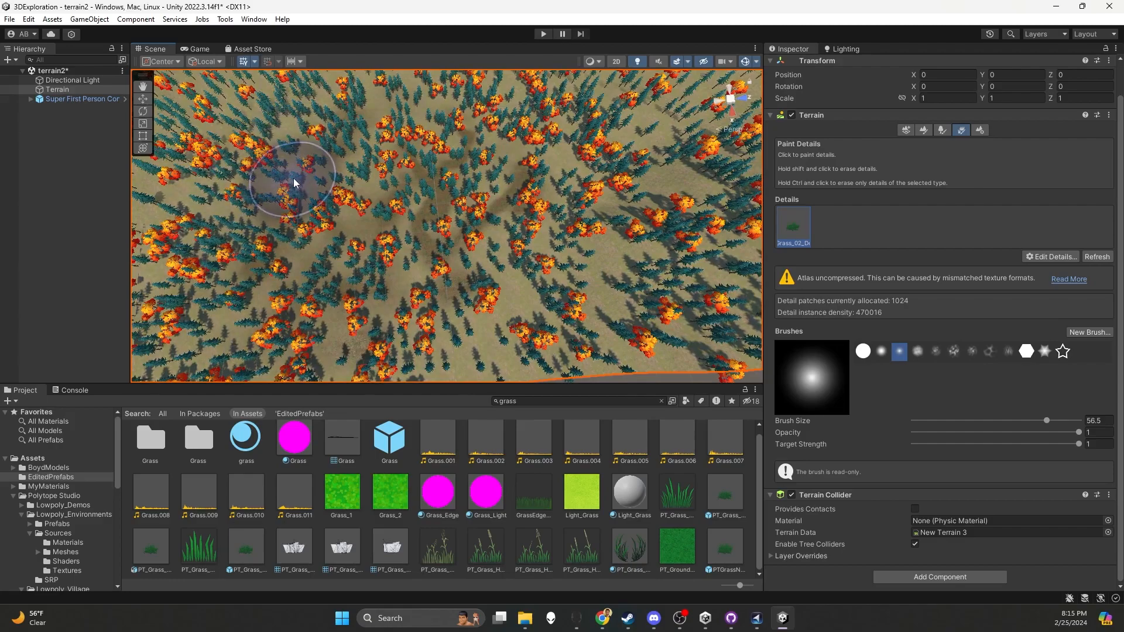
scroll(281, 205, up, 2)
scroll(328, 199, up, 2)
scroll(363, 223, up, 1)
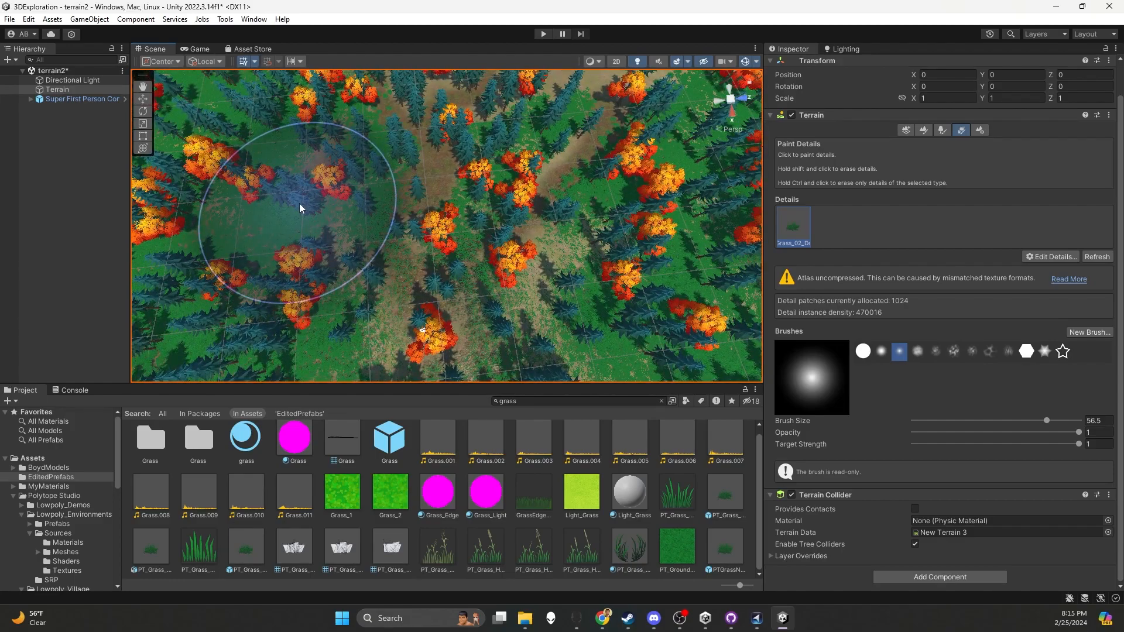
Reduce the brush size to 3.1 and erase grass to clear dirt paths between the trees
scroll(299, 203, down, 1)
scroll(298, 198, down, 5)
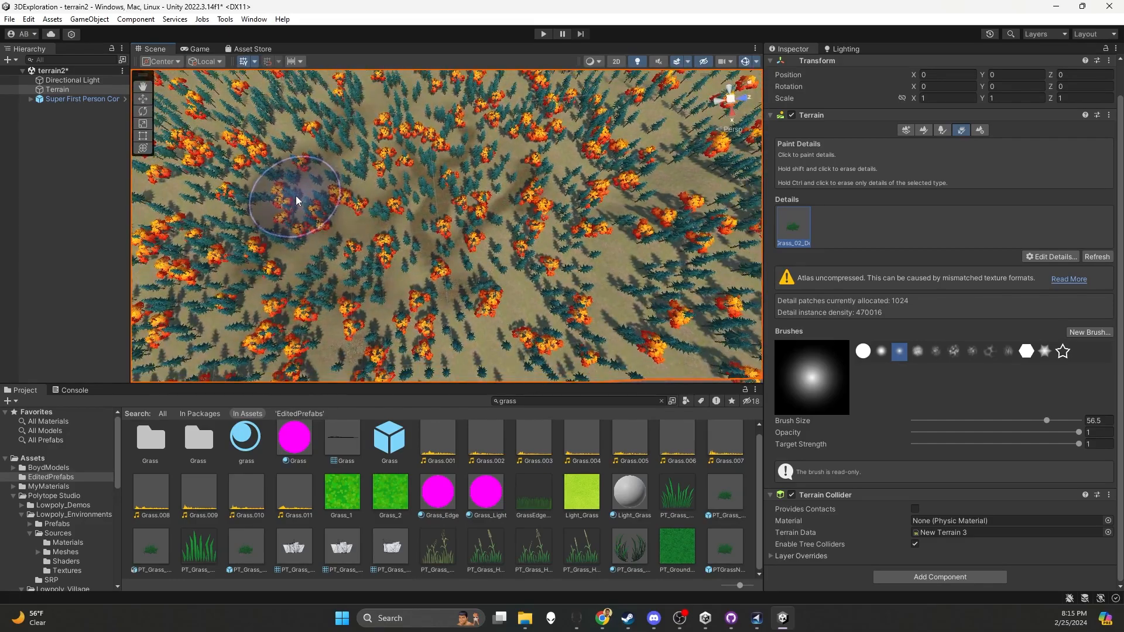
scroll(296, 195, up, 5)
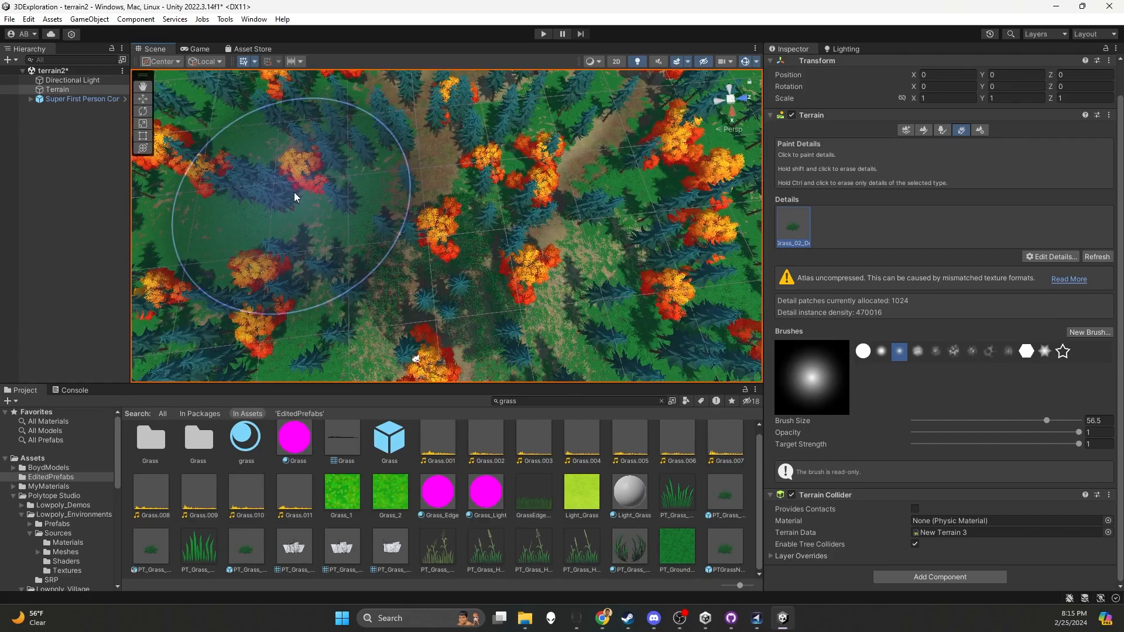
scroll(294, 191, up, 3)
scroll(243, 162, down, 4)
scroll(250, 169, up, 3)
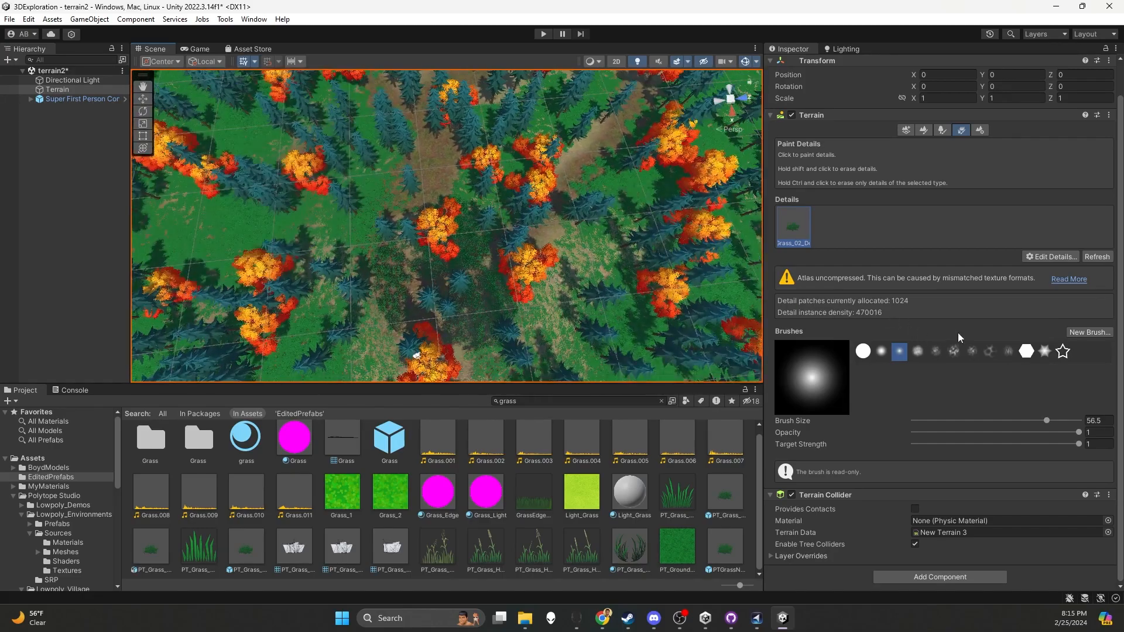
drag(1047, 421, 1038, 423)
mouse_move(364, 265)
shift+mouse_down()
mouse_move(384, 286)
mouse_move(367, 248)
mouse_move(394, 201)
mouse_move(363, 216)
mouse_move(378, 285)
mouse_move(410, 300)
mouse_move(384, 256)
shift+mouse_up()
mouse_move(404, 309)
shift+mouse_down()
mouse_move(409, 328)
mouse_move(479, 324)
mouse_move(467, 261)
mouse_move(414, 276)
mouse_move(440, 292)
shift+mouse_up()
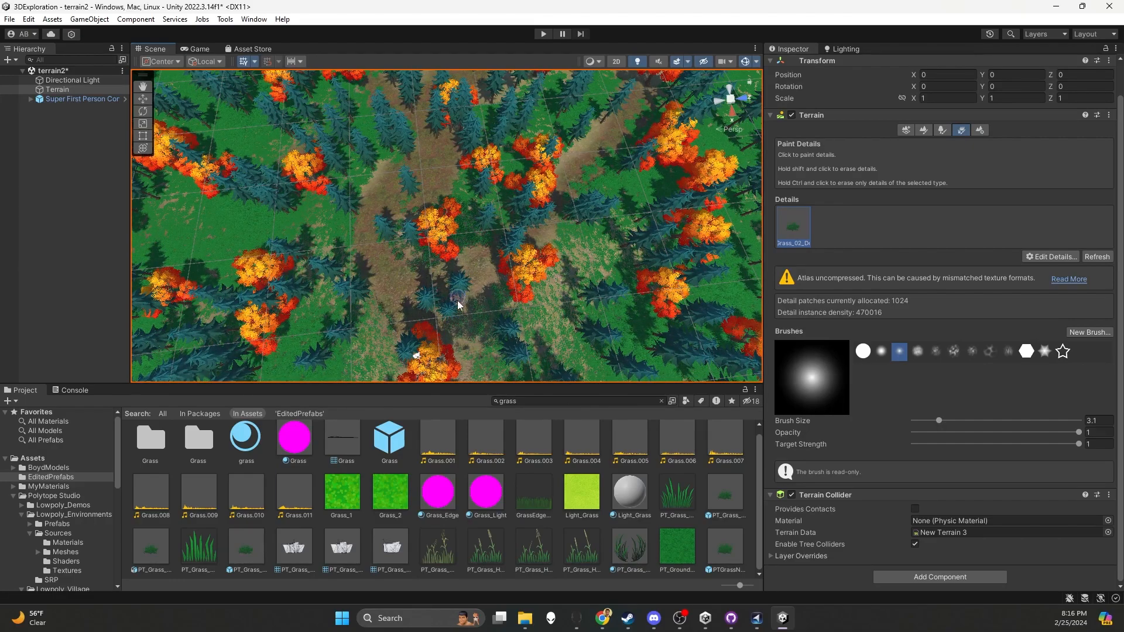
Run the game, walk along the cleared forest path to examine the surrounding grass, and stop the game
scroll(493, 181, down, 5)
scroll(498, 177, up, 8)
click(539, 34)
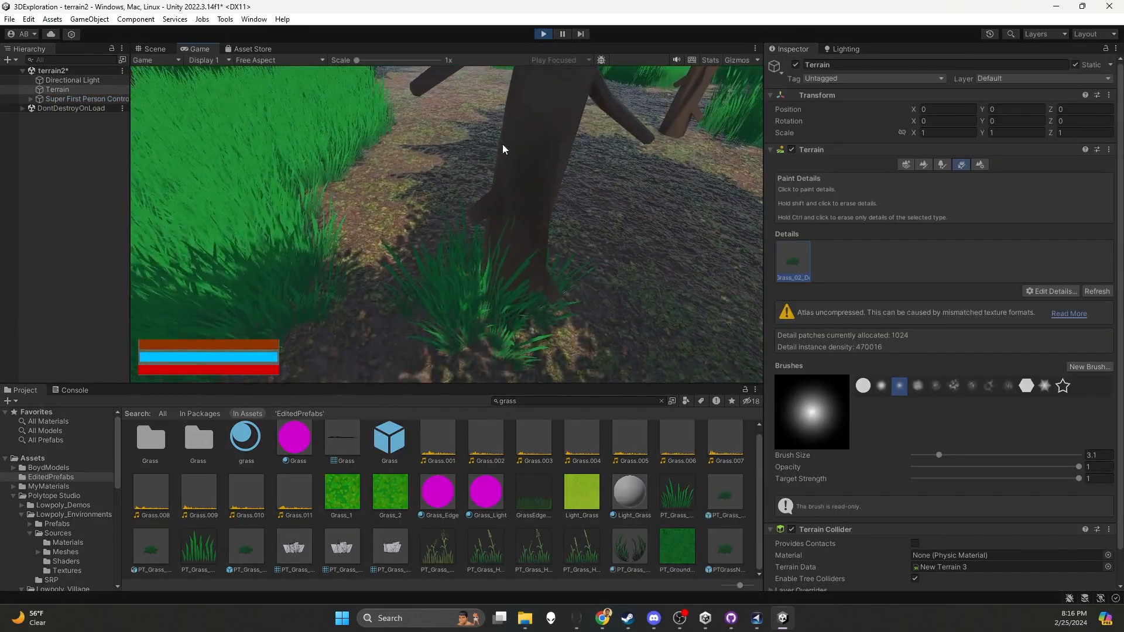
click(503, 144)
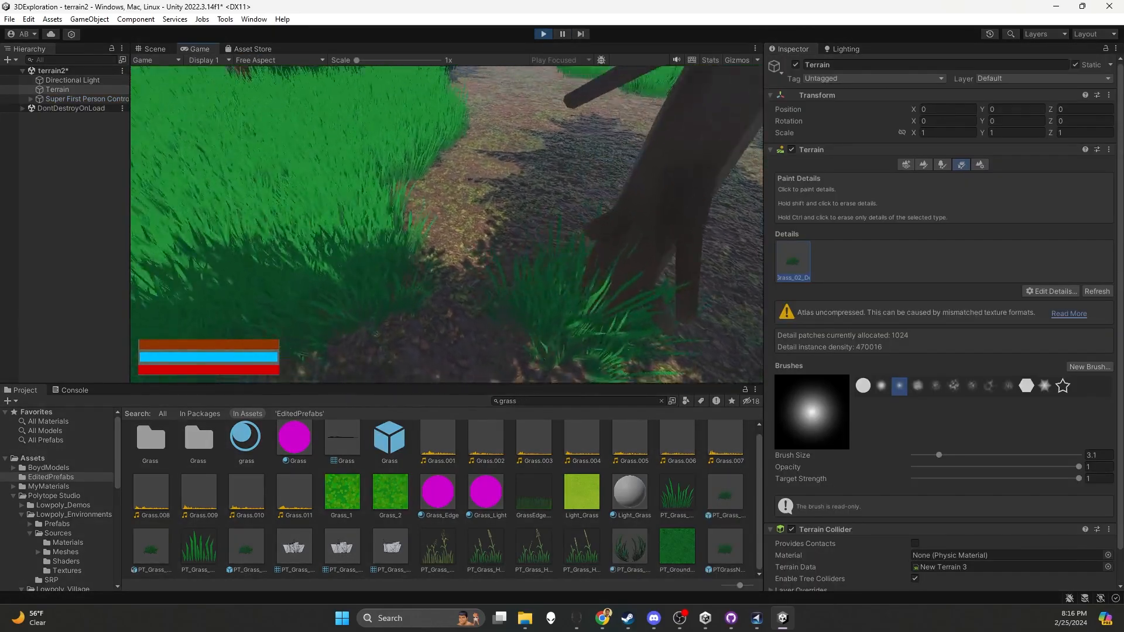
key(w)
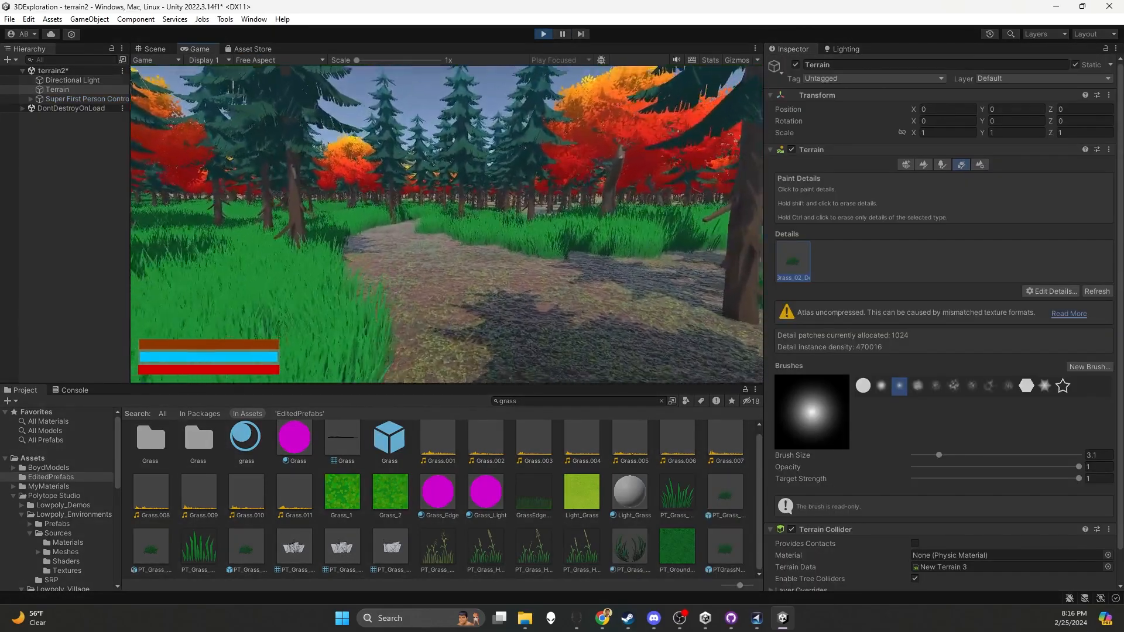
key(w)
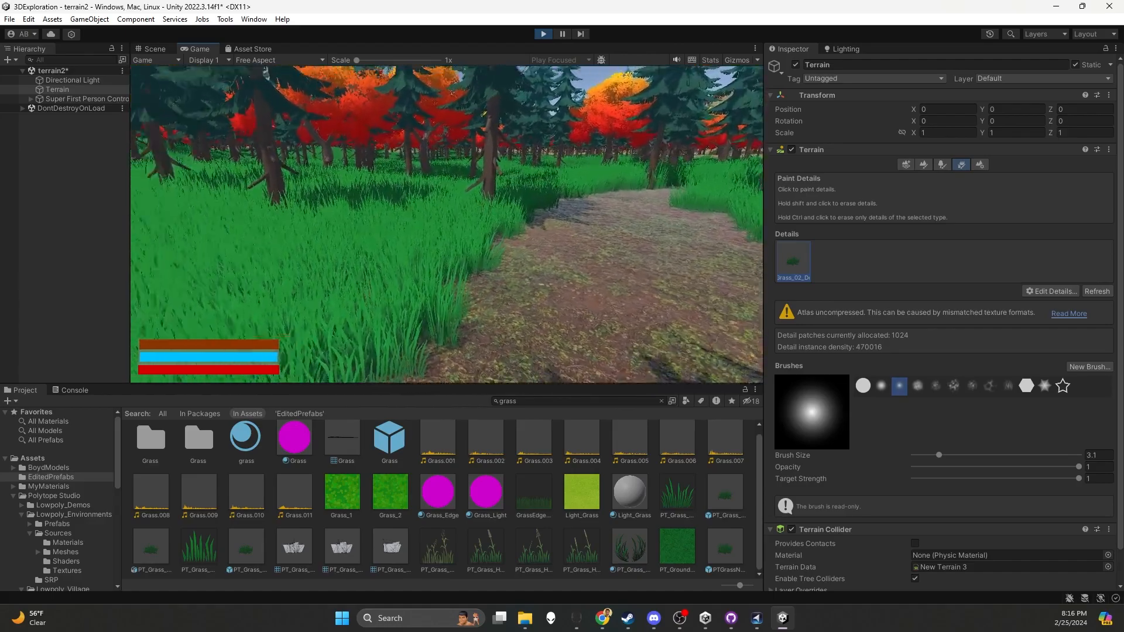
key(w)
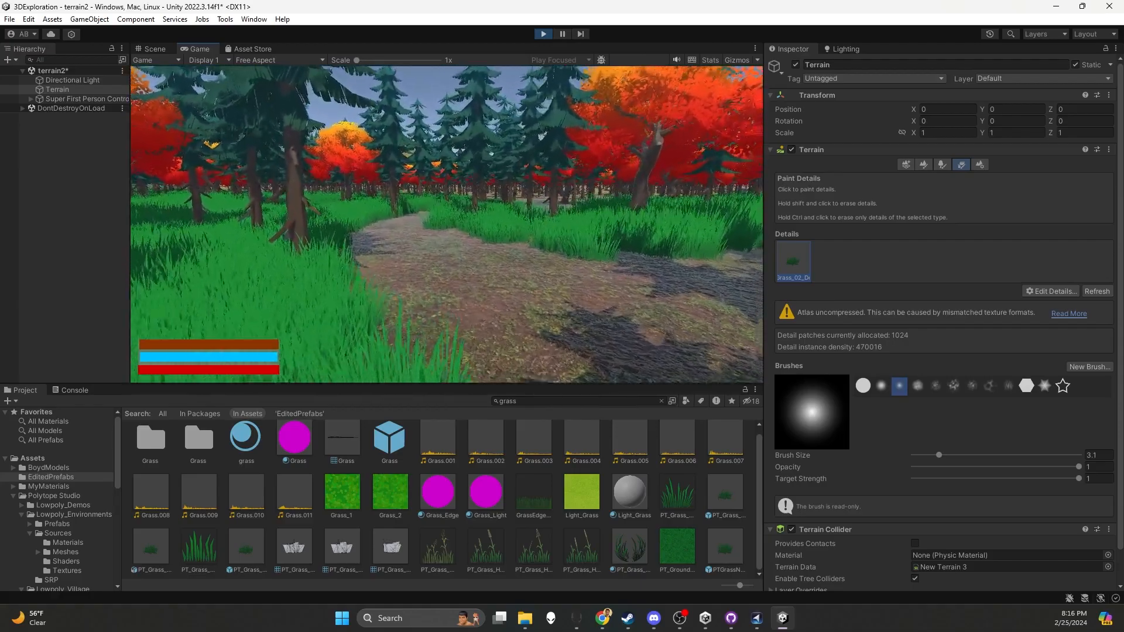
key(w)
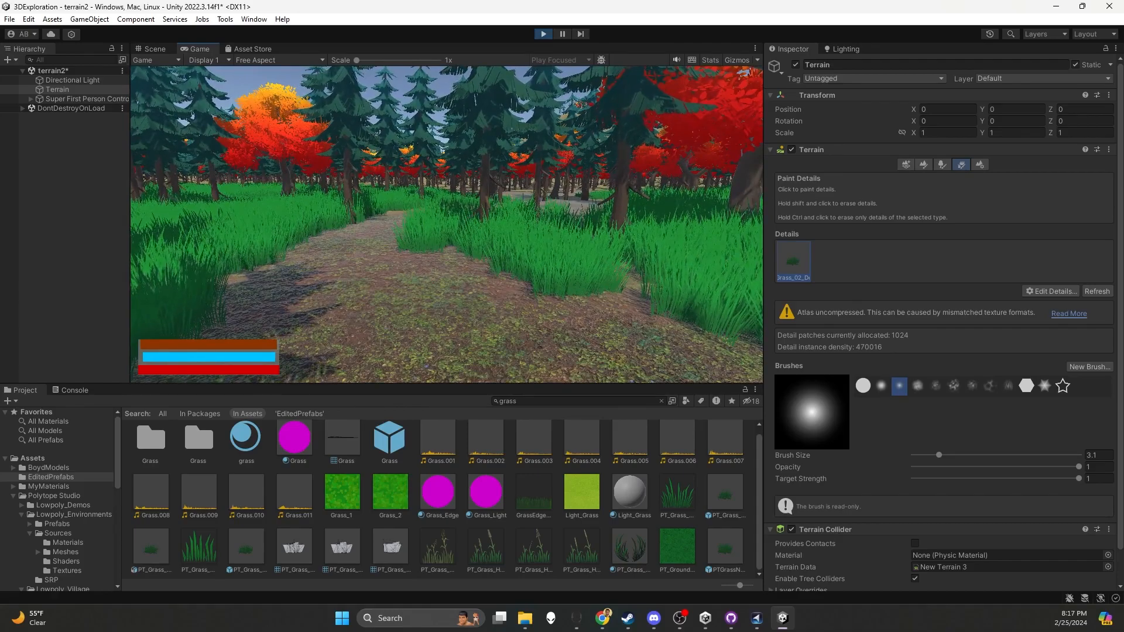
key(ctrl+p)
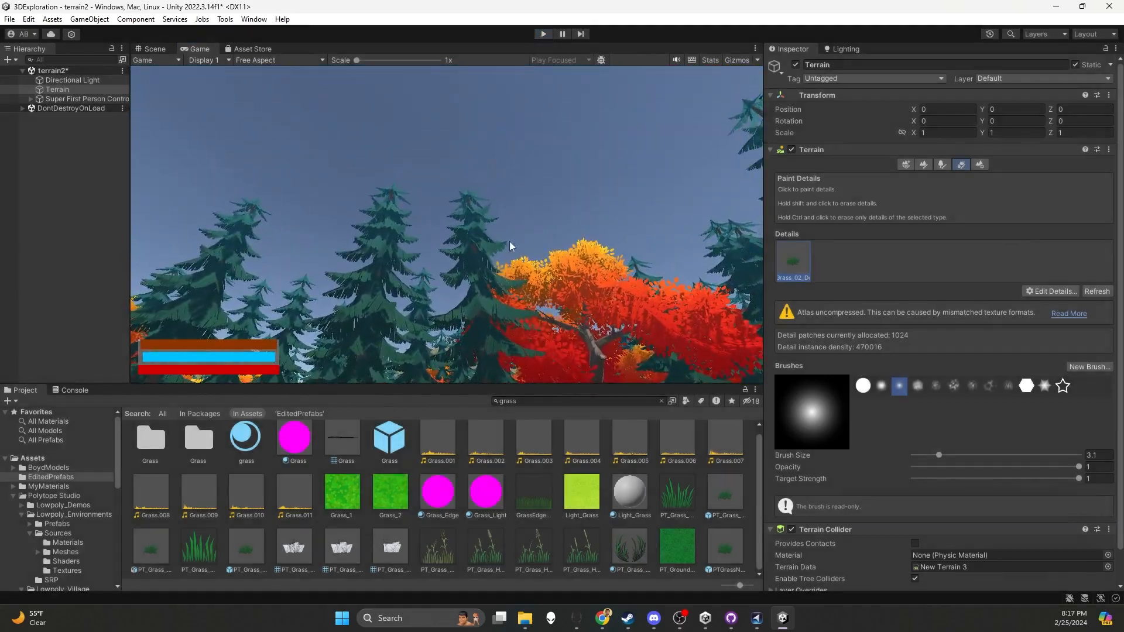
Add PT_Grass_01 to the terrain details as a grass texture with Align To Ground set to 100%
alt+drag(543, 299, 534, 231)
click(1050, 289)
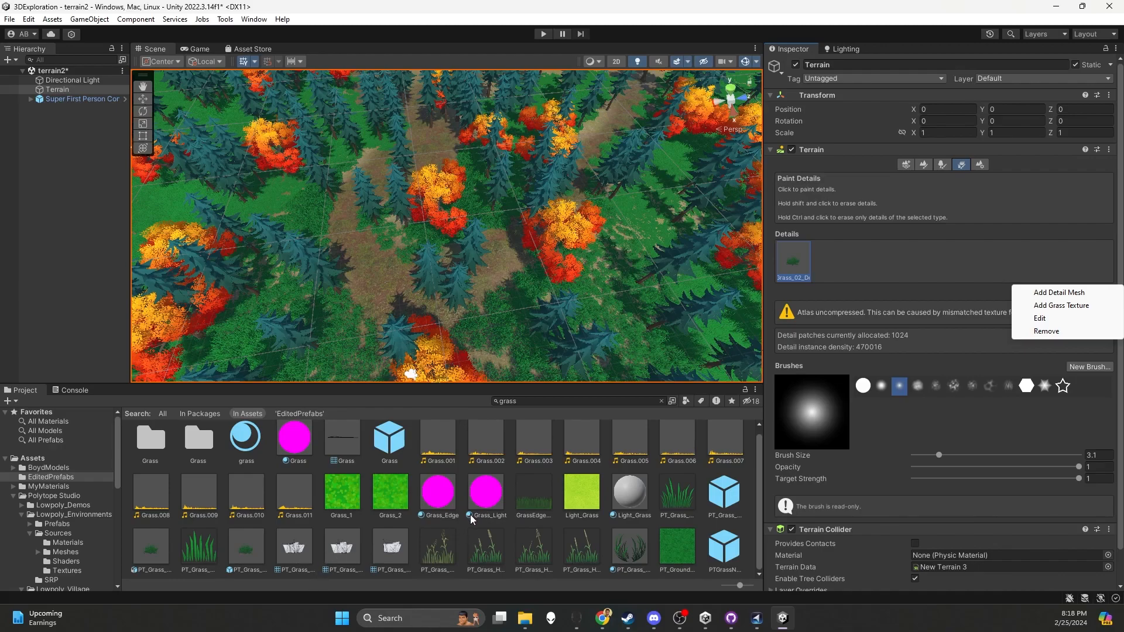
click(1046, 305)
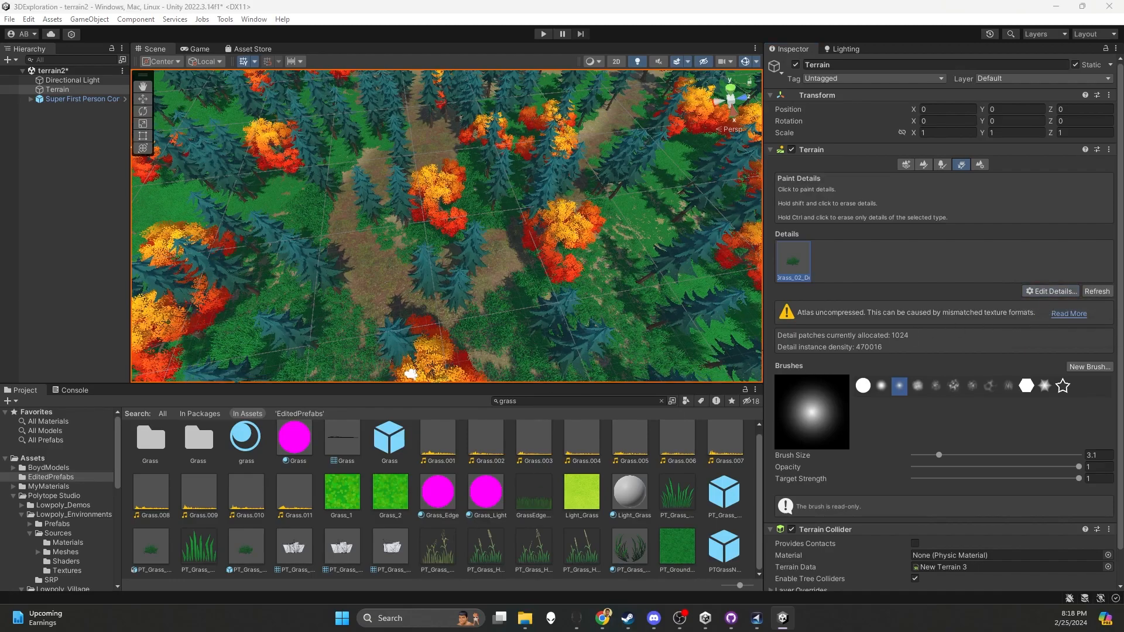
drag(689, 157, 630, 112)
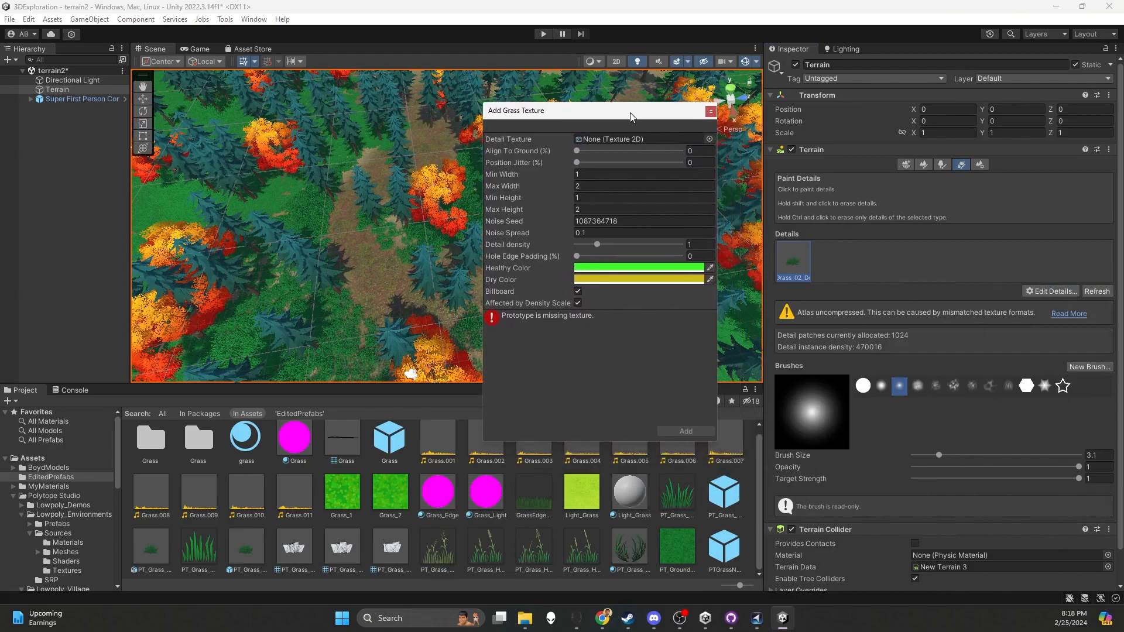
click(709, 138)
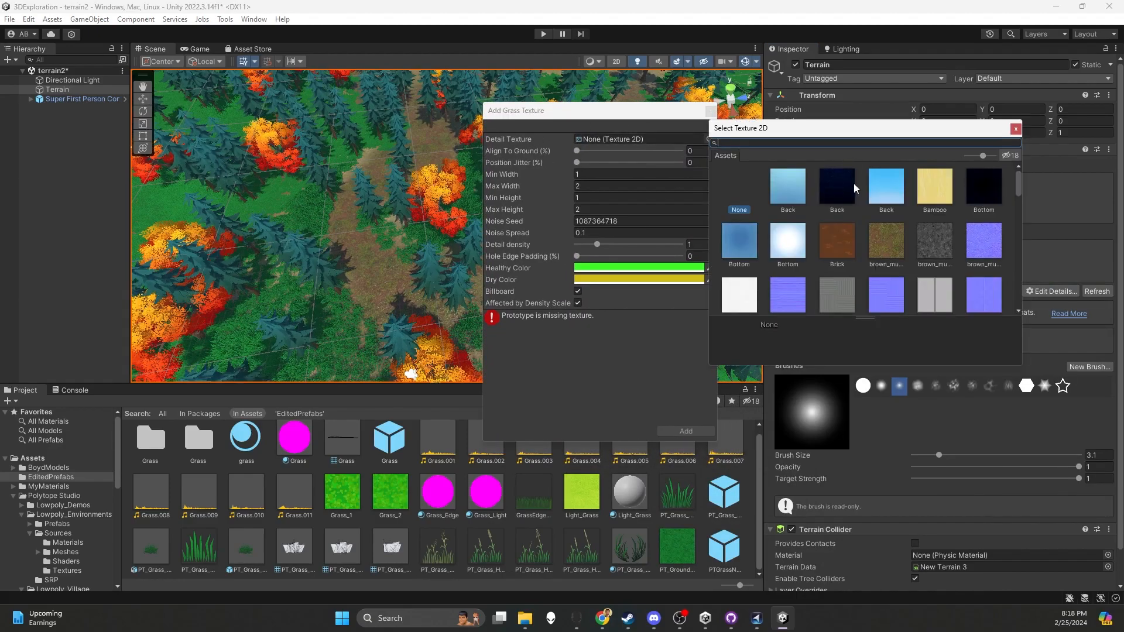
scroll(855, 184, down, 5)
text(g)
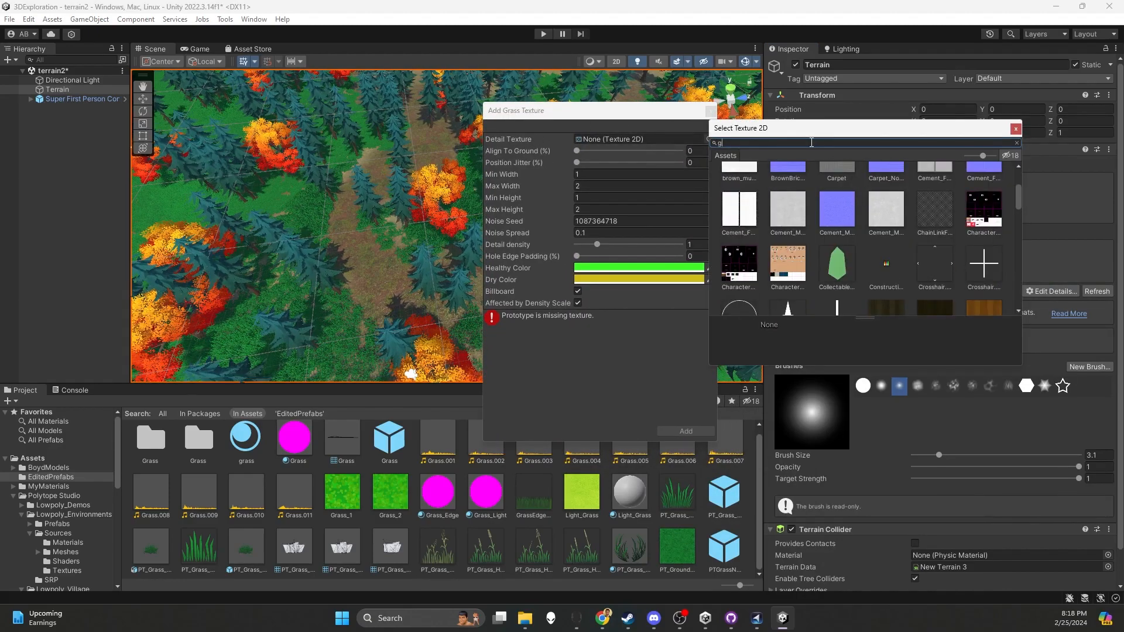
text(rass)
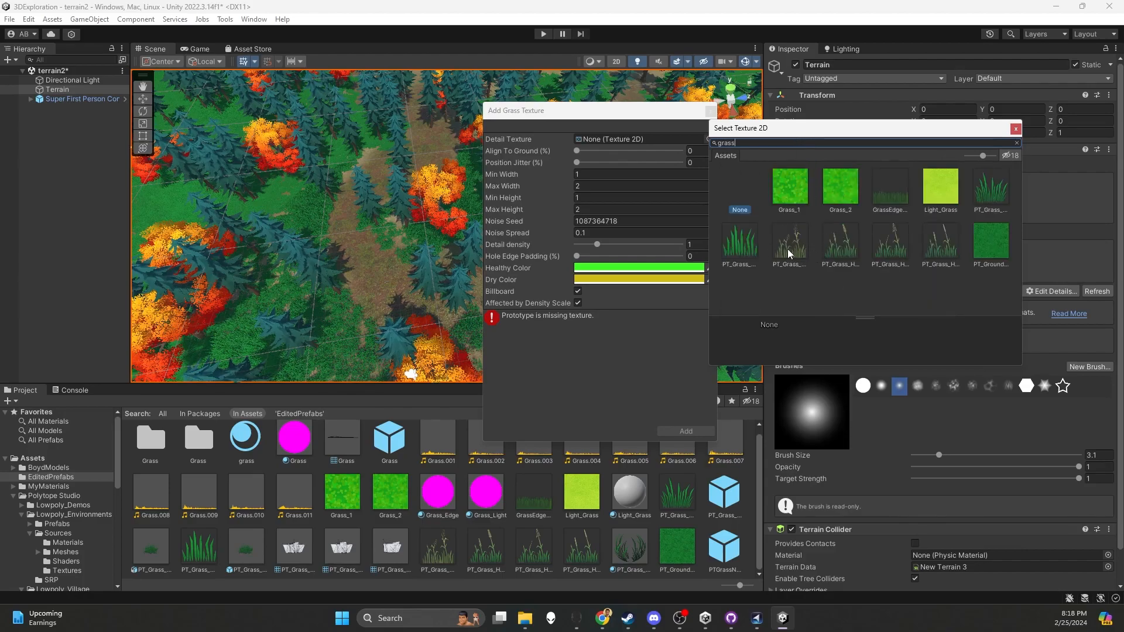
click(991, 195)
double_click(983, 192)
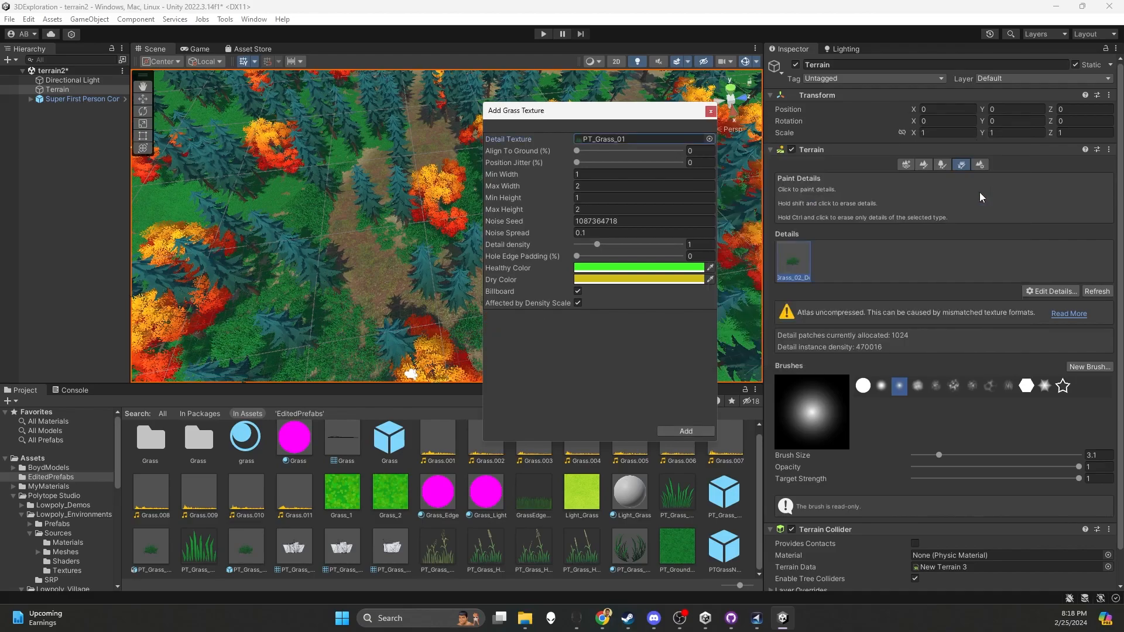
drag(586, 156, 601, 153)
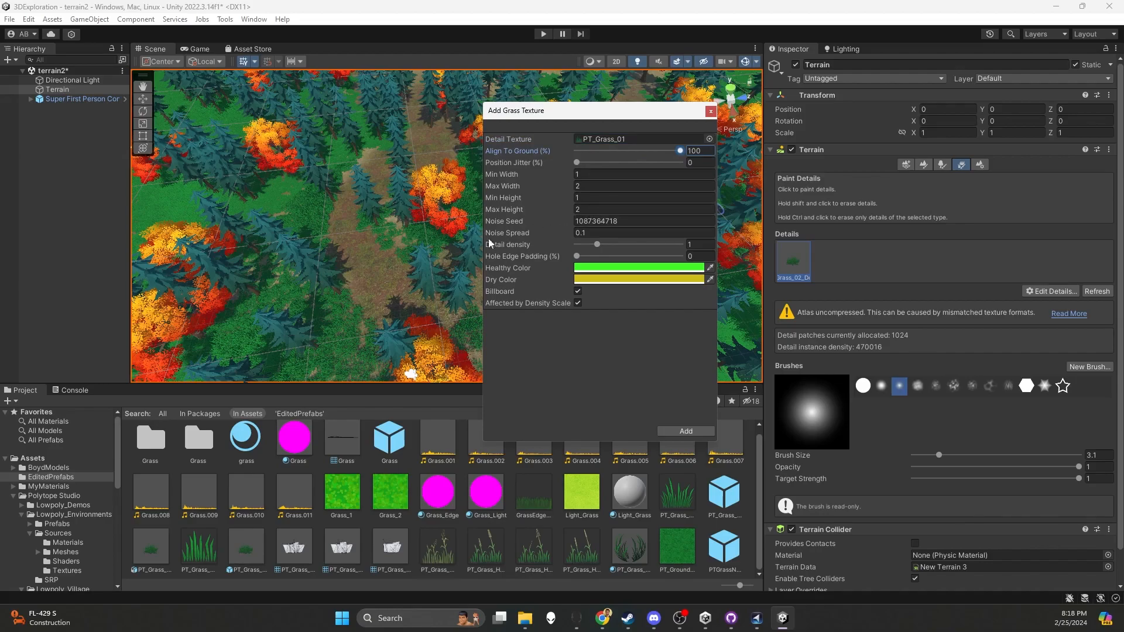
click(685, 432)
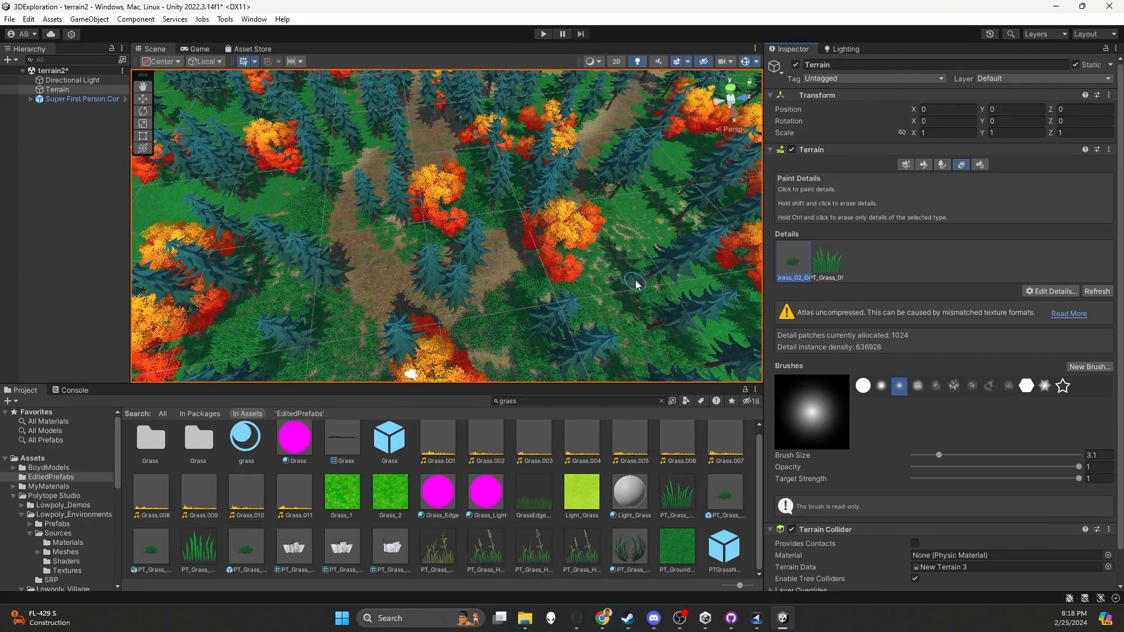
Select the PT_Grass_01 detail, set the brush size to 30.7, and paint it among the trees beside the path
click(840, 266)
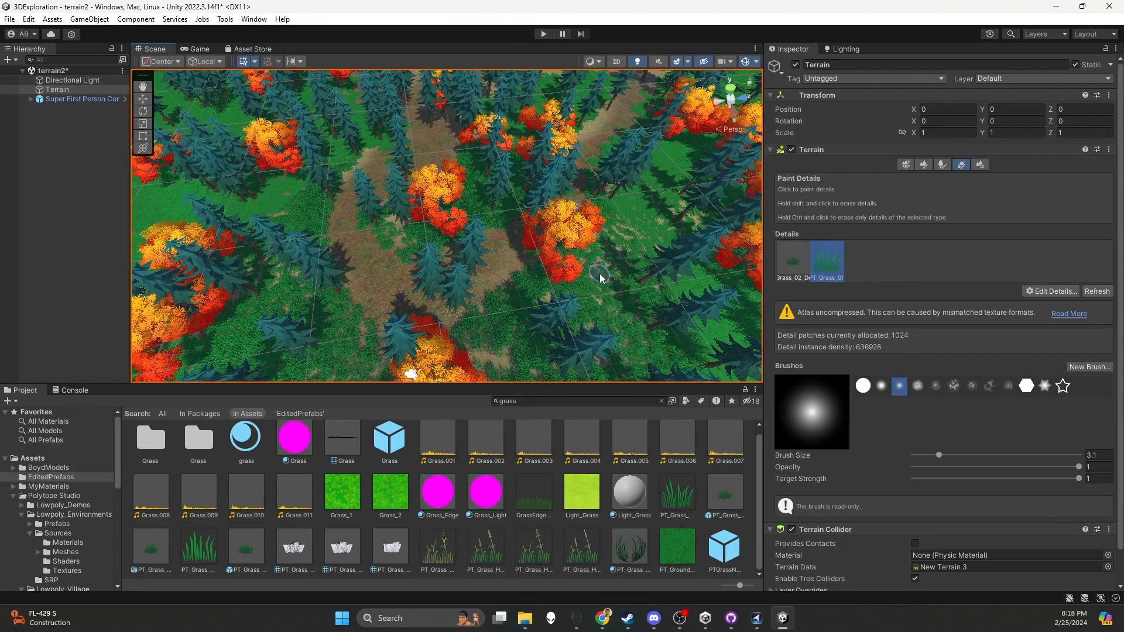
scroll(574, 269, up, 2)
drag(939, 455, 1018, 456)
click(697, 284)
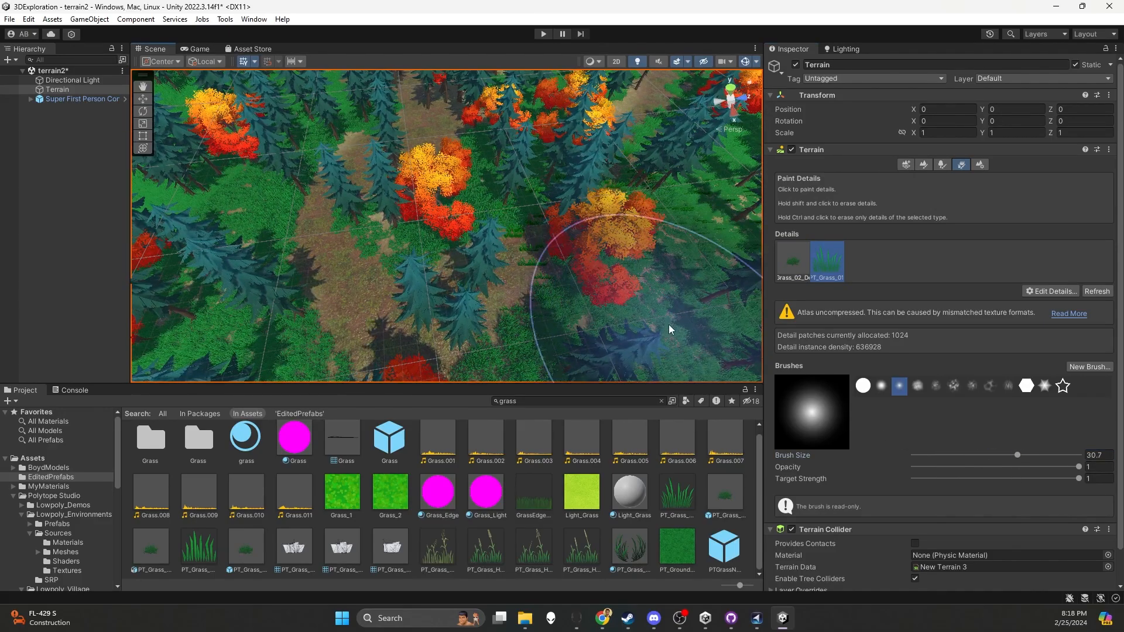
alt+drag(607, 310, 610, 285)
Reduce the brush size to 13.7 and paint more PT_Grass_01 texture over the grass near the path
drag(1024, 454, 984, 455)
mouse_move(603, 297)
alt+mouse_down()
mouse_move(563, 217)
mouse_move(577, 240)
alt+mouse_up()
scroll(291, 304, up, 3)
mouse_move(293, 302)
alt+mouse_down()
mouse_move(377, 253)
mouse_move(346, 273)
mouse_move(286, 276)
alt+mouse_up()
scroll(316, 272, down, 3)
middle_drag(319, 271, 396, 283)
mouse_move(472, 311)
alt+mouse_down()
mouse_move(396, 294)
mouse_move(376, 306)
mouse_move(398, 290)
alt+mouse_up()
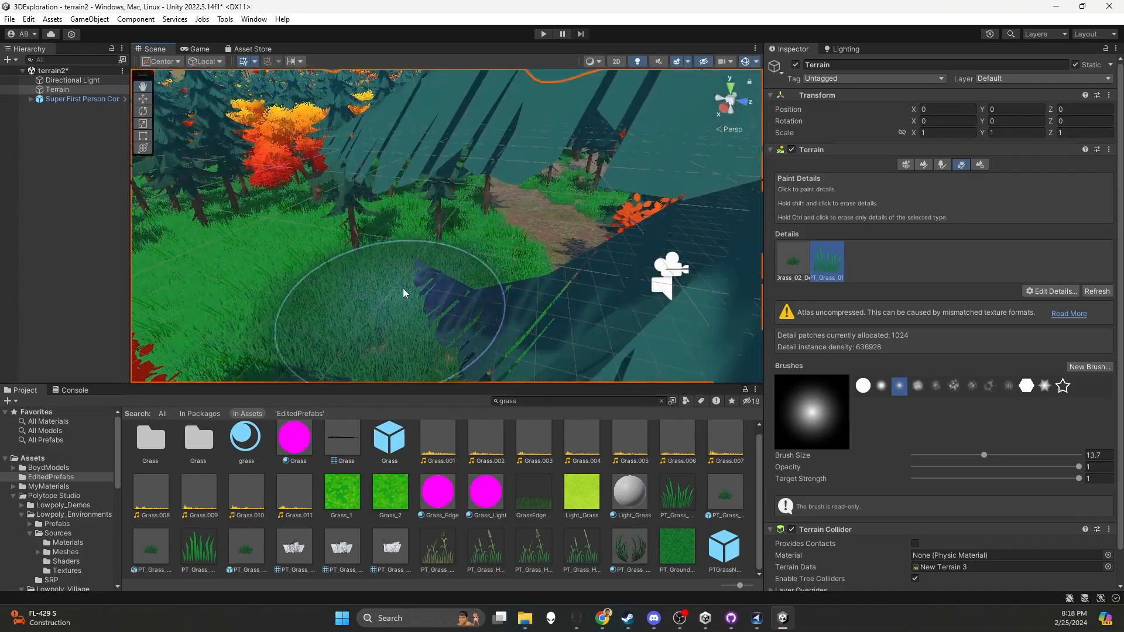
Edit the PT_Grass_01 grass texture and apply a detail density of 1.28
double_click(834, 255)
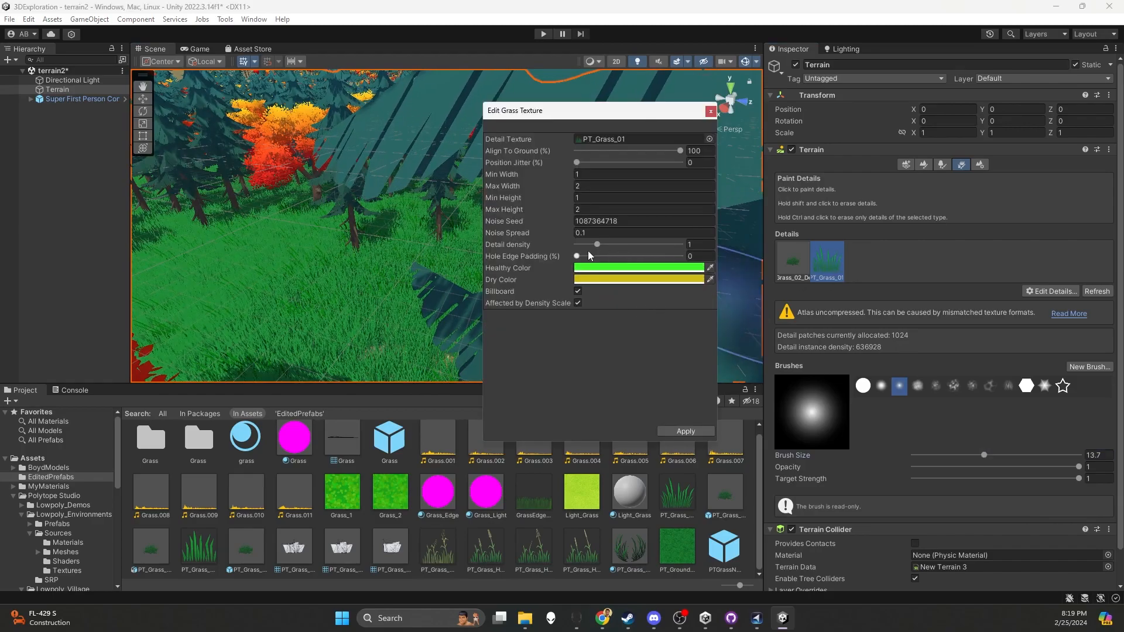
drag(593, 245, 605, 246)
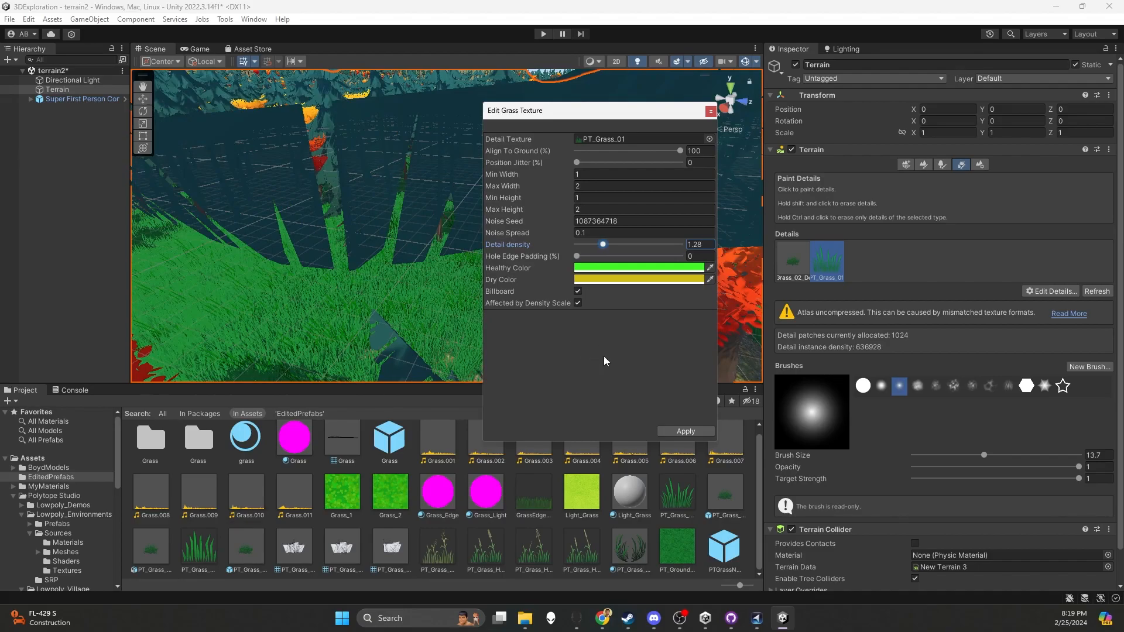
click(679, 431)
Run the scene in play mode and inspect up close how the PT_Grass_01 blades blend with the mesh grass
click(545, 34)
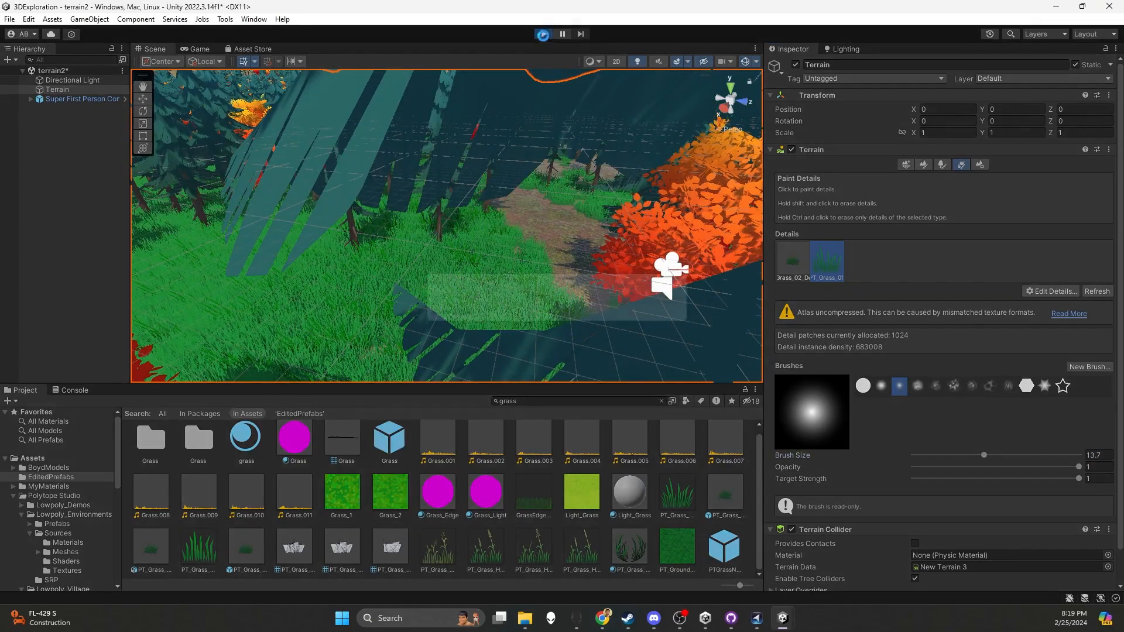
click(524, 128)
key(s)
key(w)
key(w)
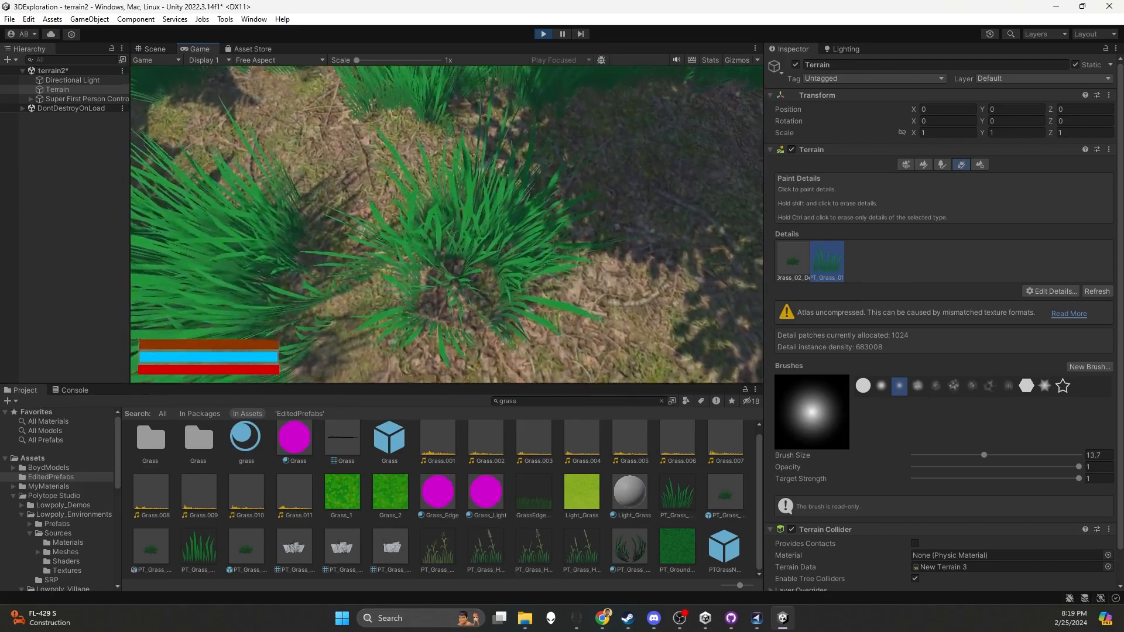
key(w)
key(s)
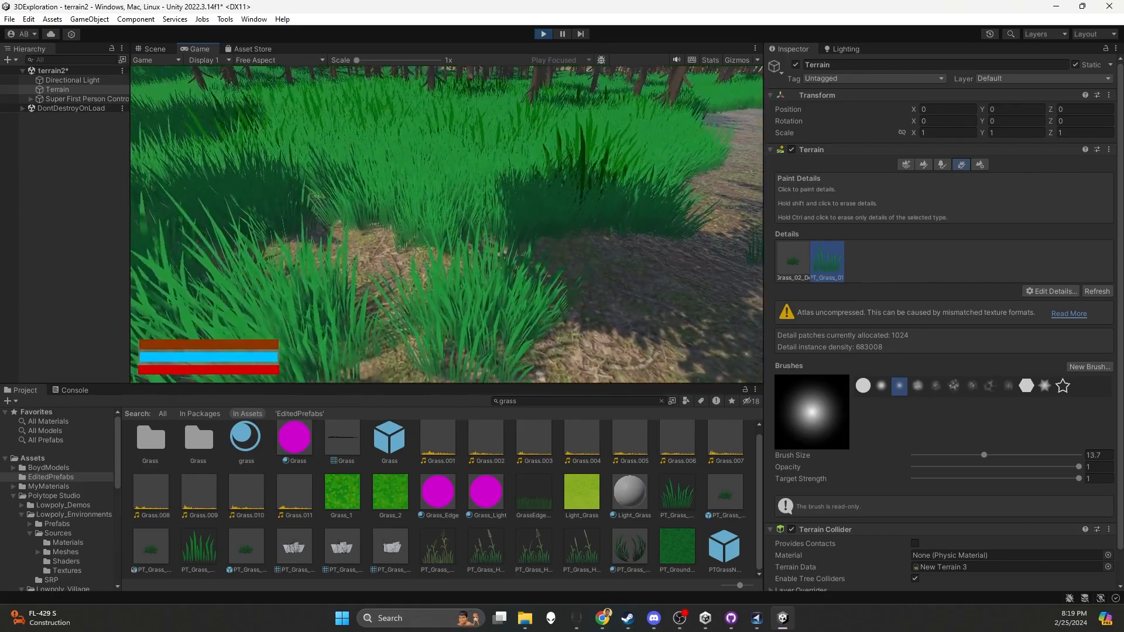
key(w)
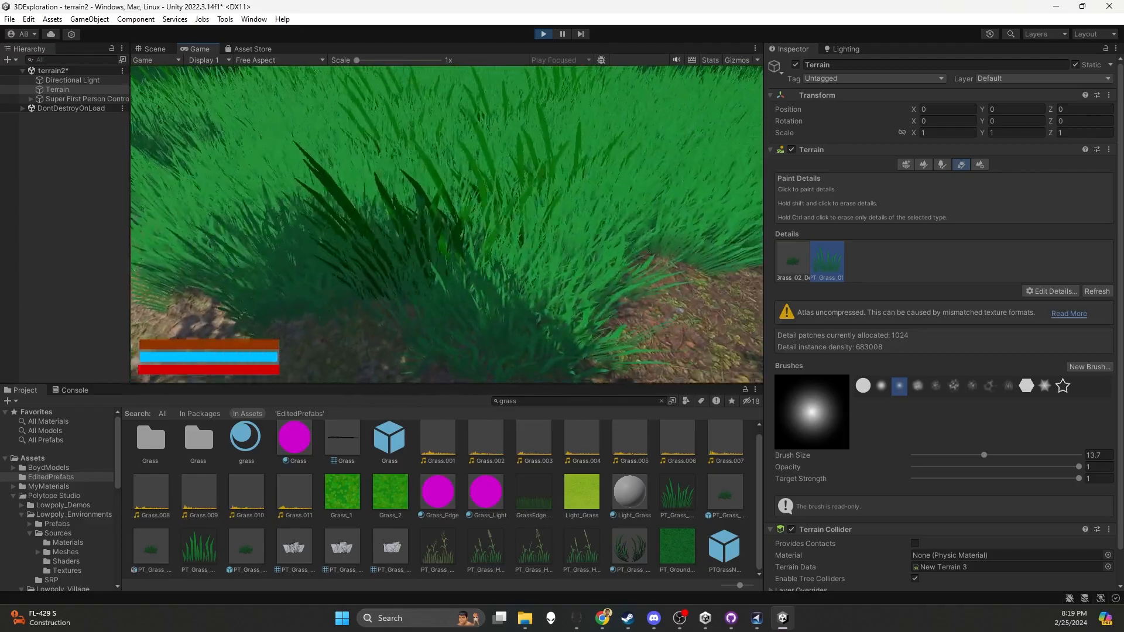
key(w)
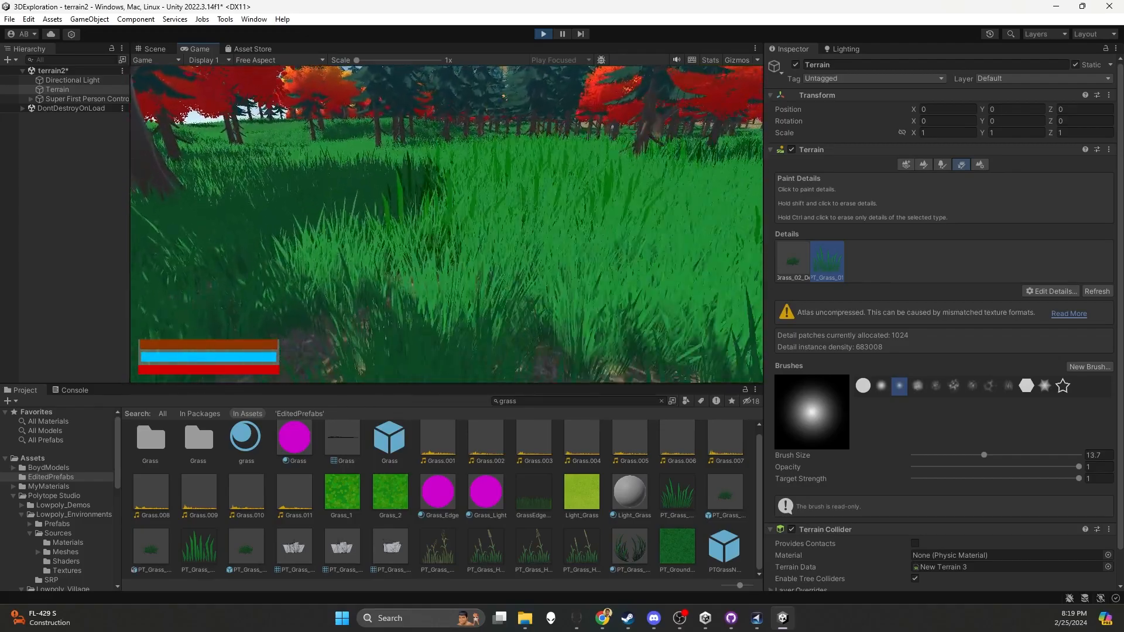
key(w)
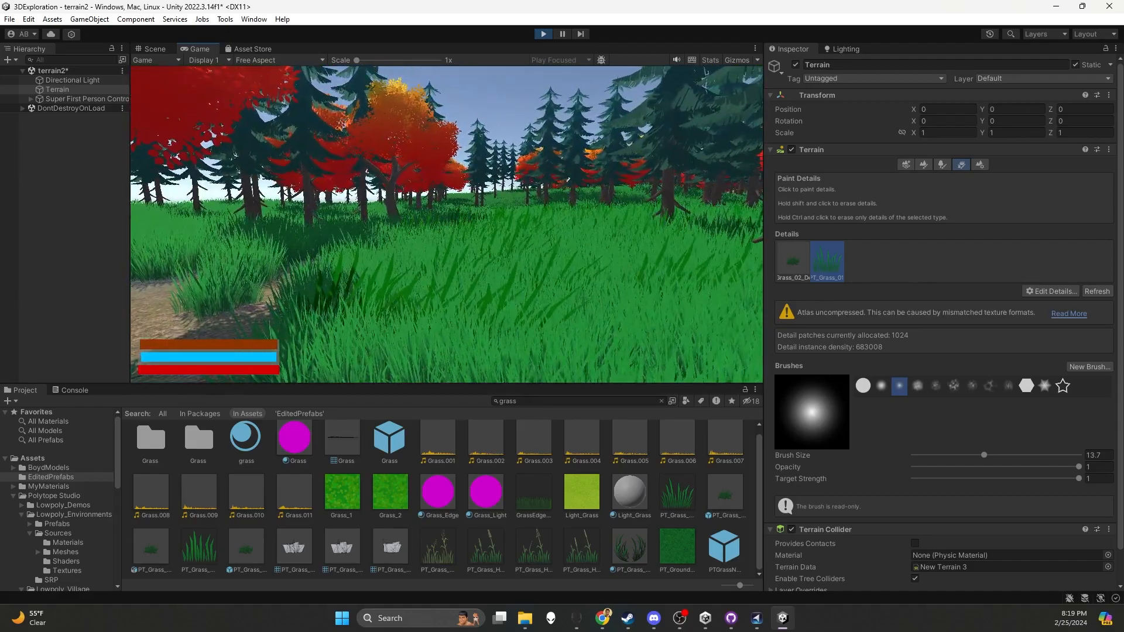
Walk along the dirt path and through the forest clearings to check the grass coverage, and stop play mode
key(s)
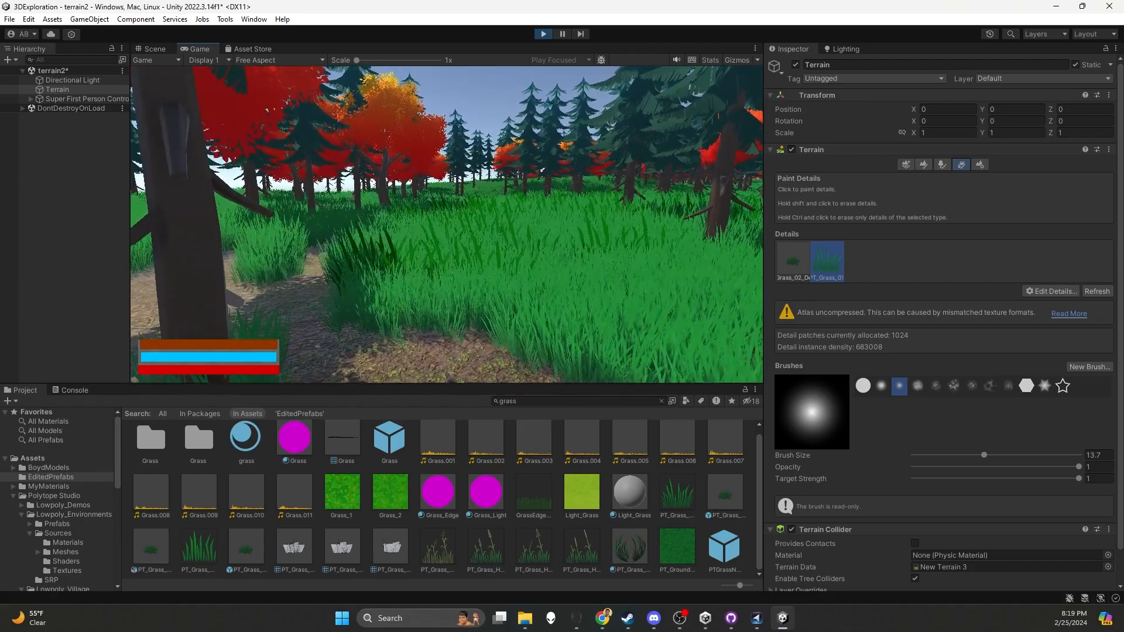
key(w)
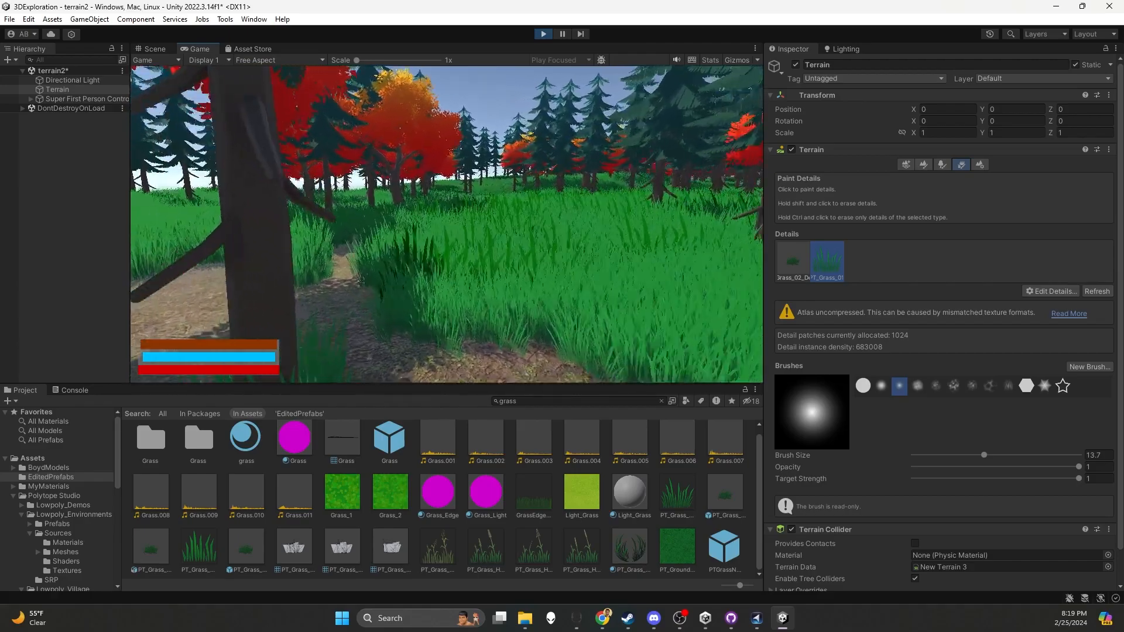
key(w)
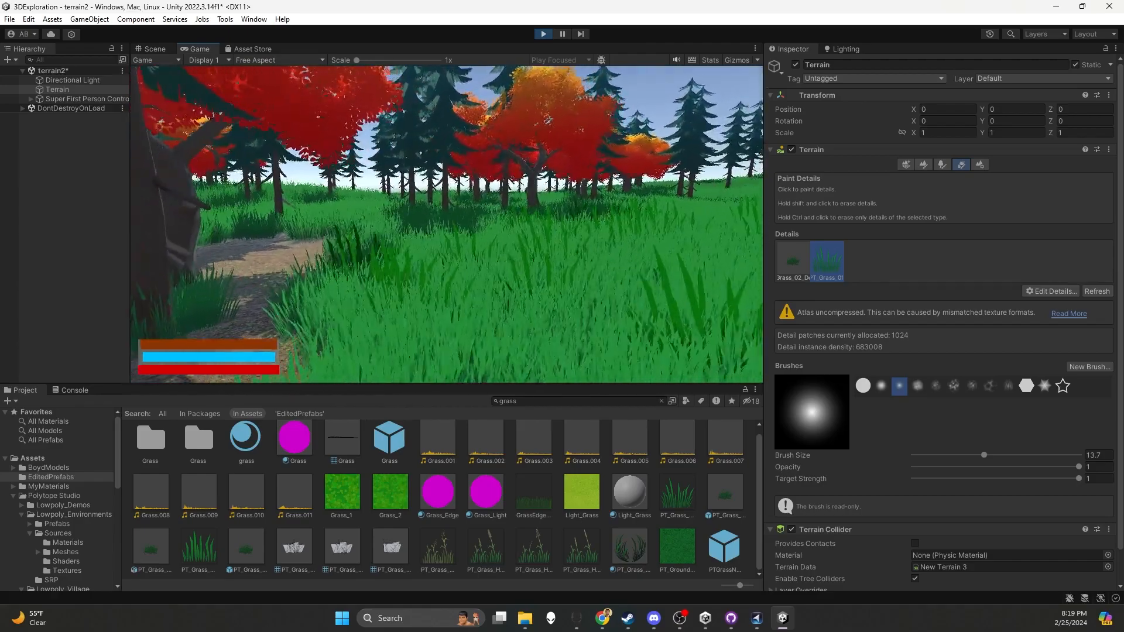
key(w)
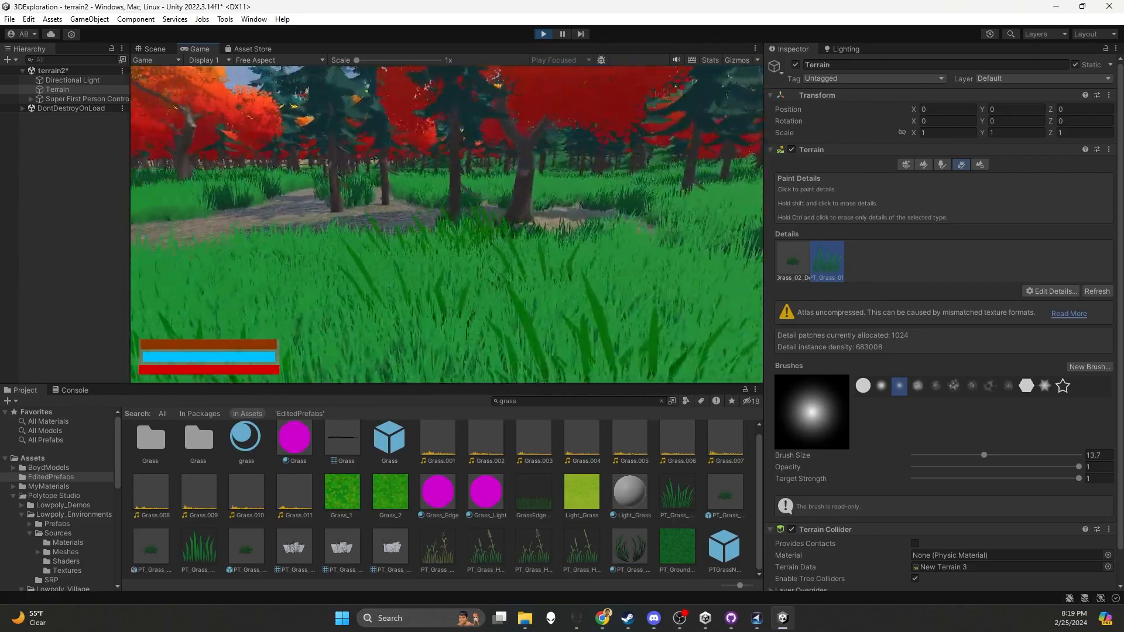
key(w)
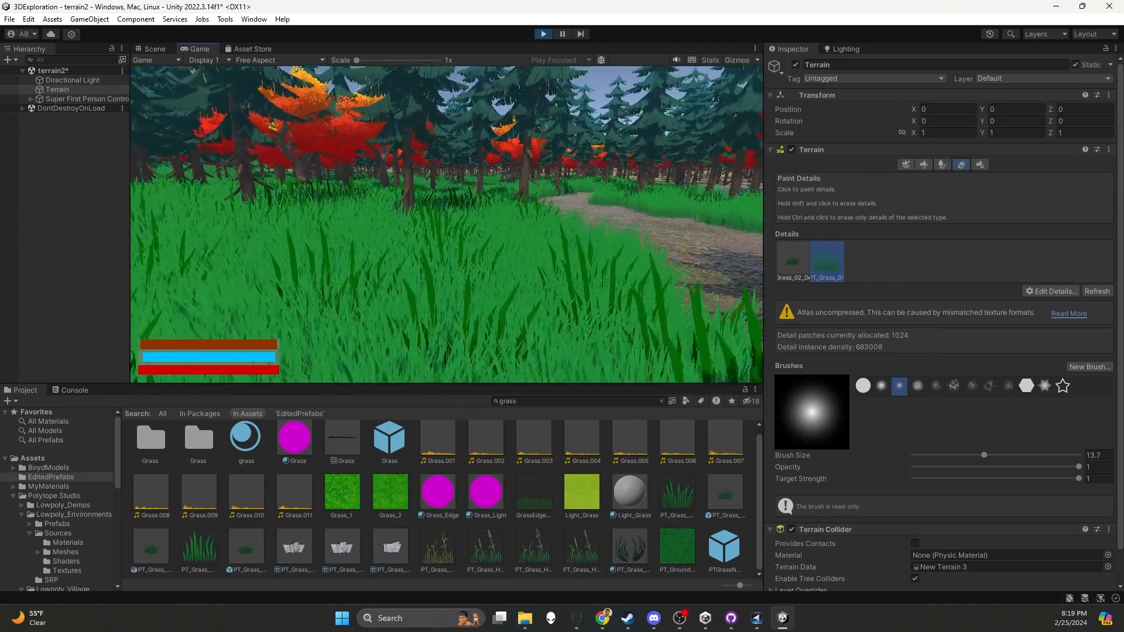
key(w)
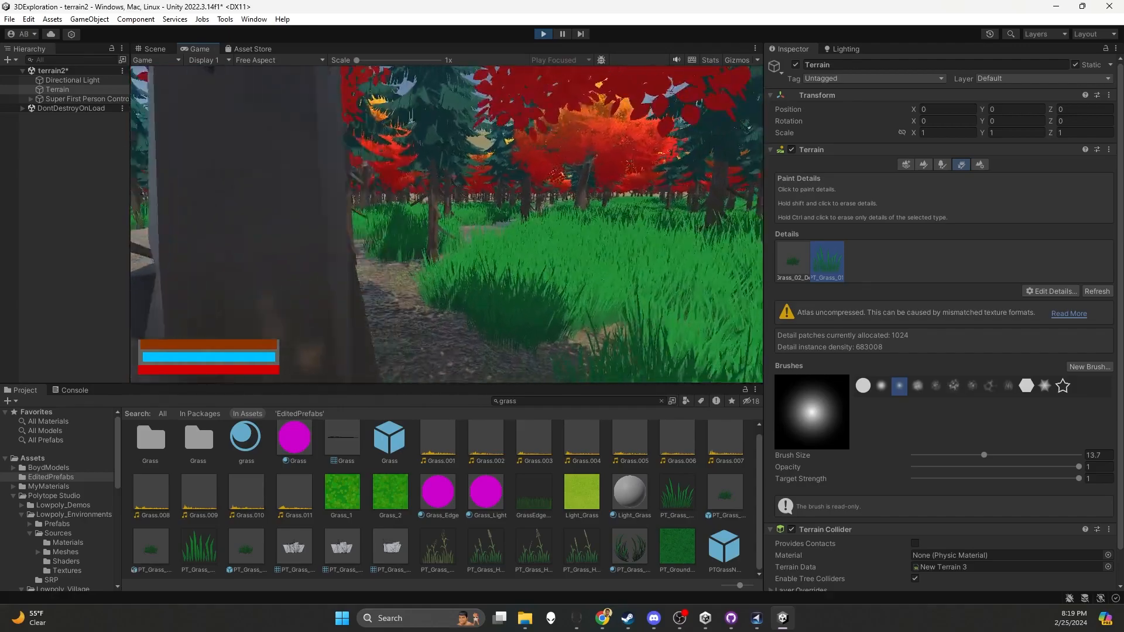
key(w)
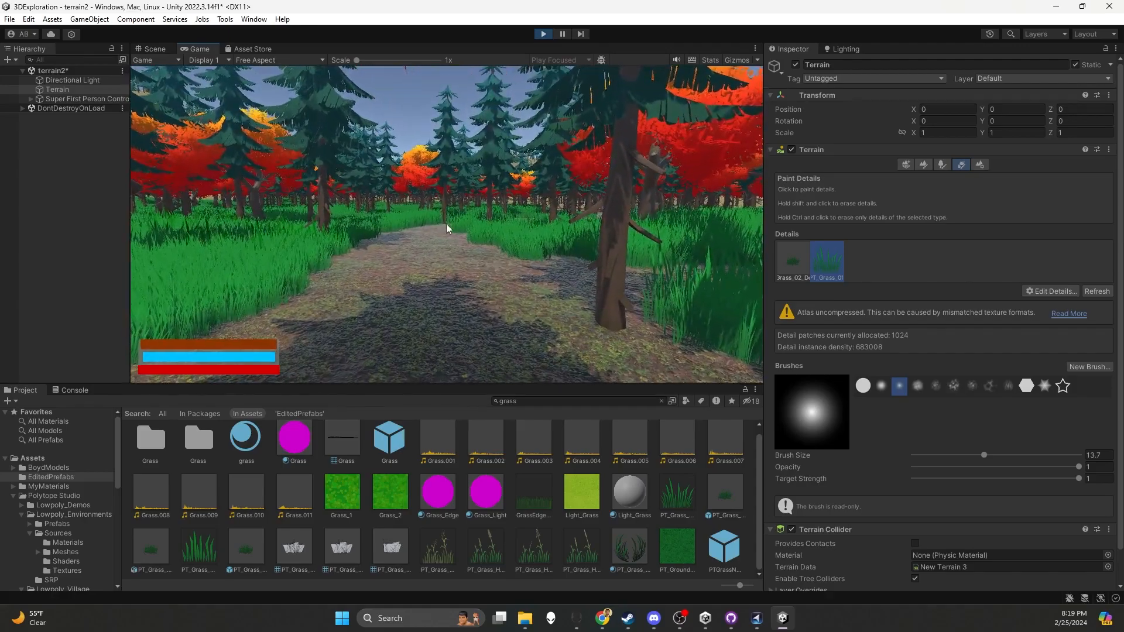
key(w)
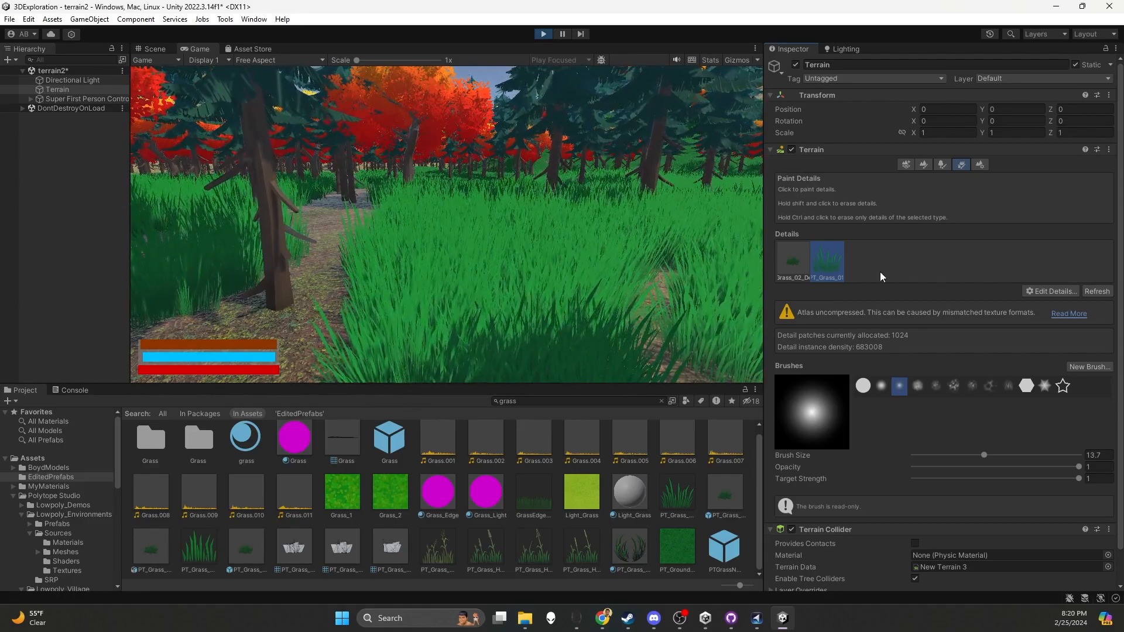
key(ctrl+p)
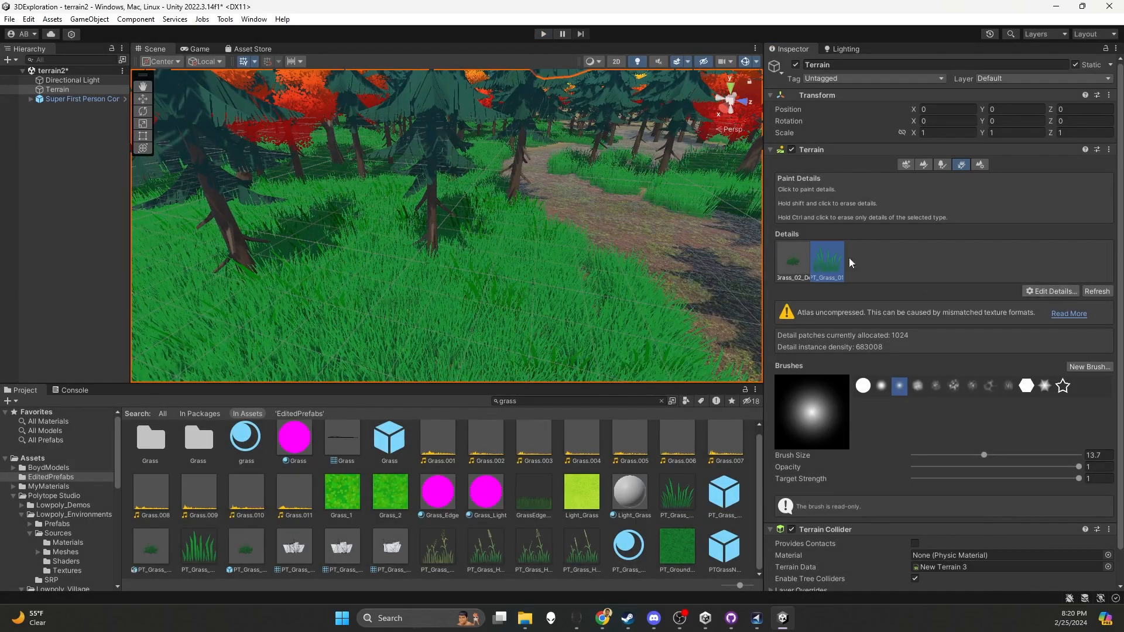
Add PT_Grass_03 to the terrain details as a grass texture with Align To Ground set to 100%
scroll(638, 207, down, 10)
alt+drag(617, 257, 615, 299)
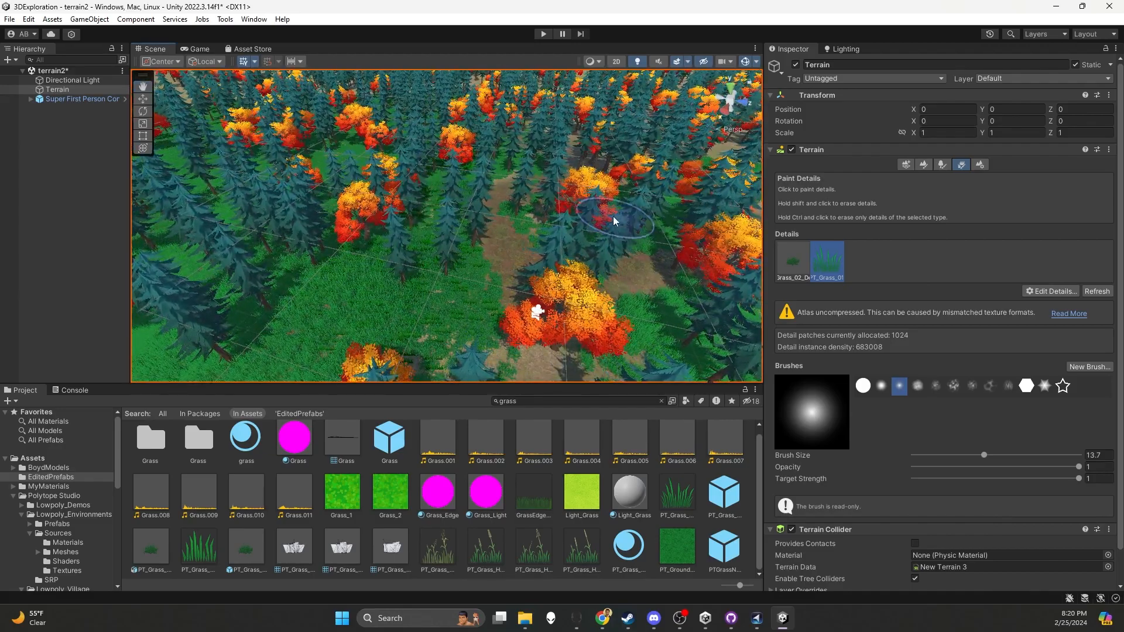
alt+drag(658, 218, 675, 240)
middle_drag(708, 228, 584, 183)
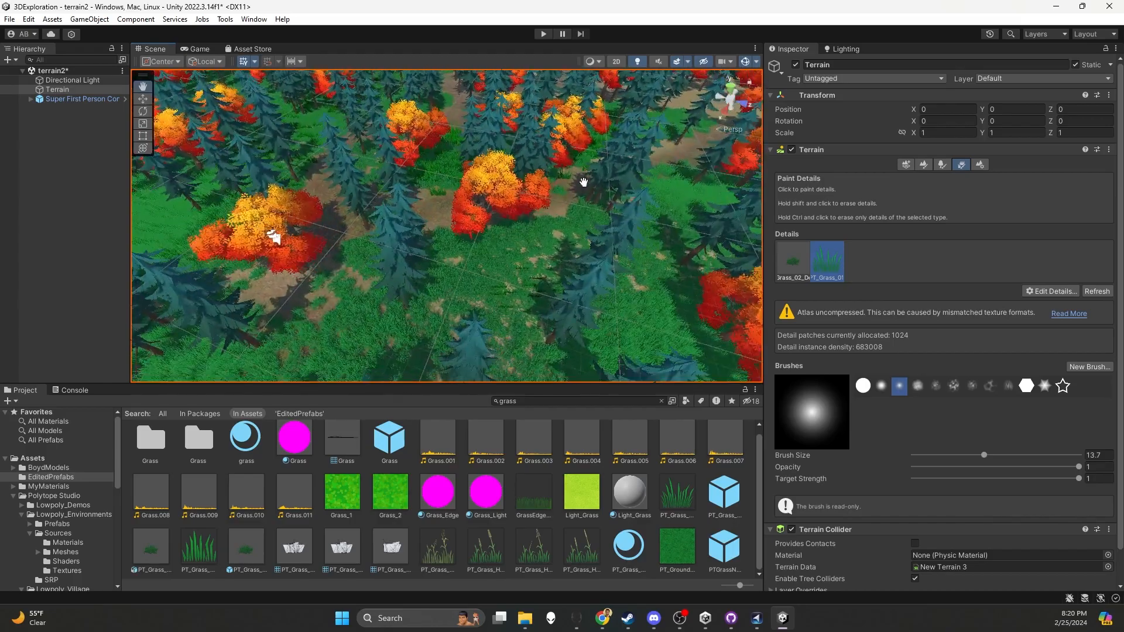
alt+drag(545, 352, 508, 279)
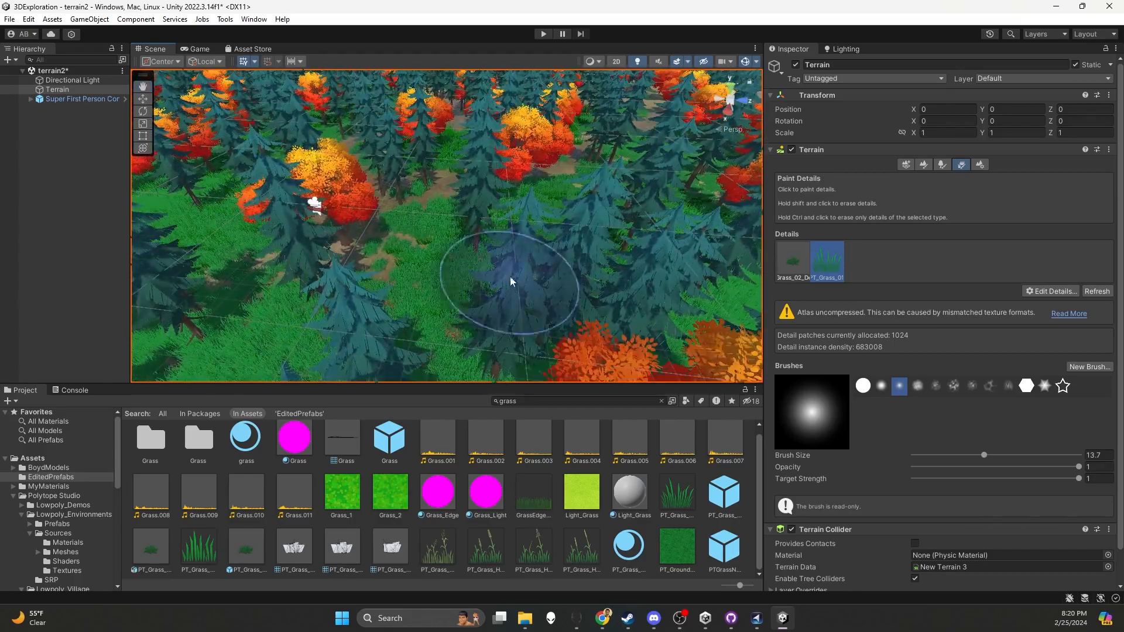
click(1029, 291)
click(1010, 305)
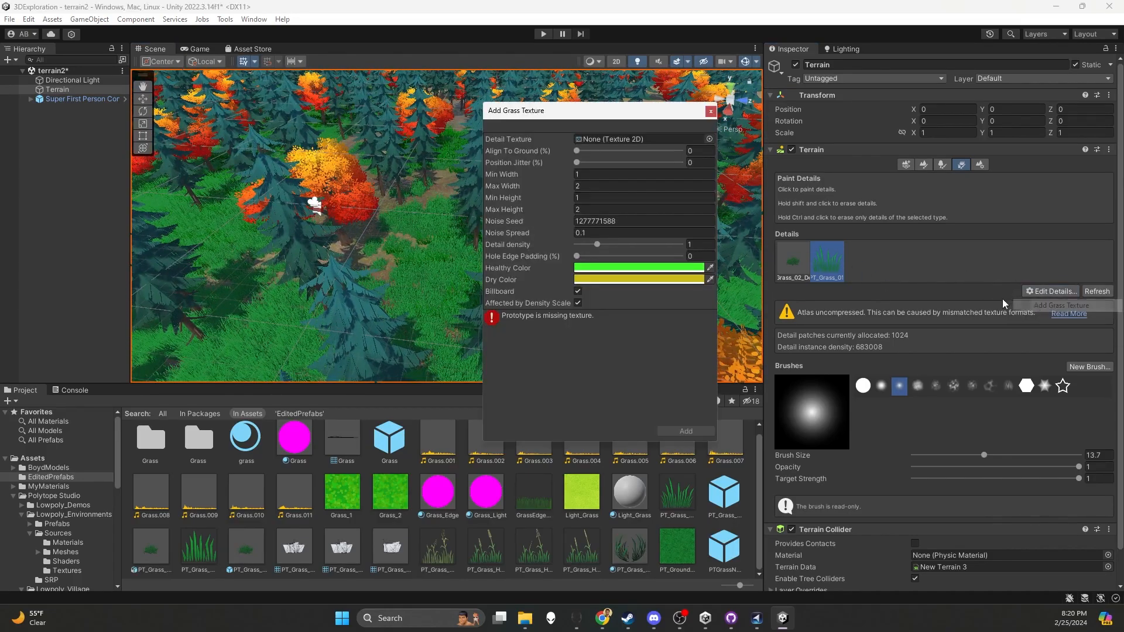
click(710, 139)
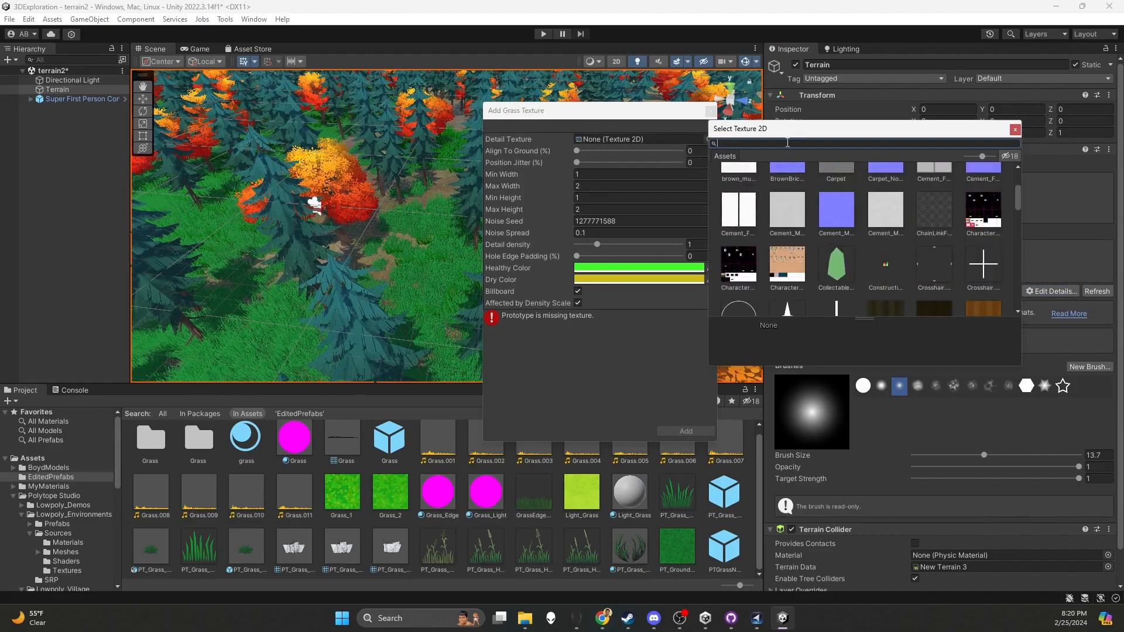
text(grass)
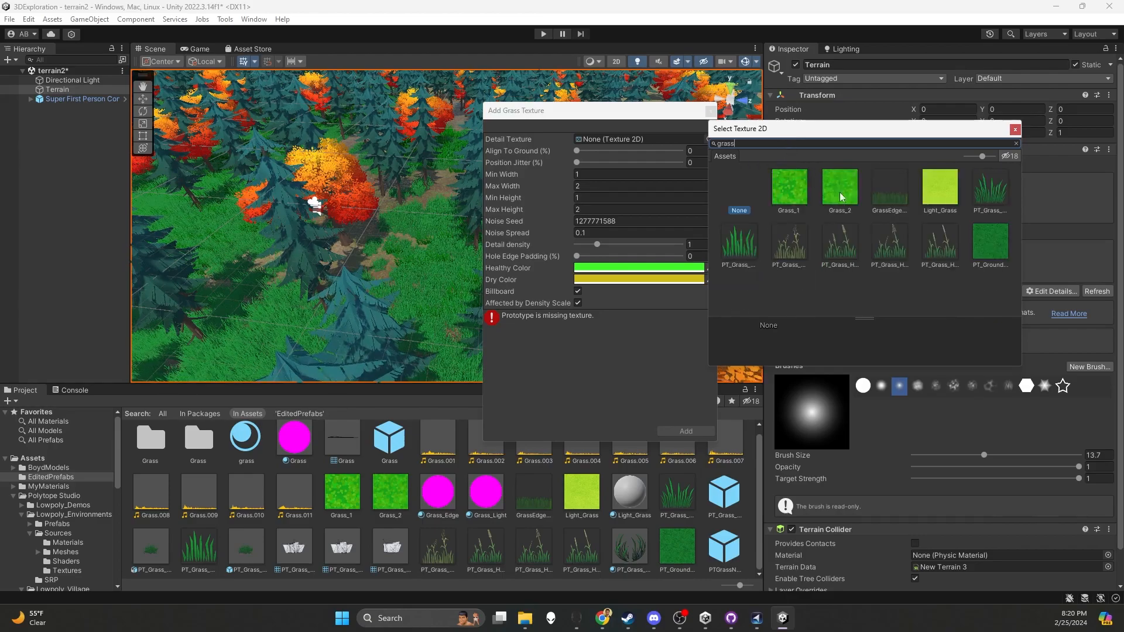
click(790, 245)
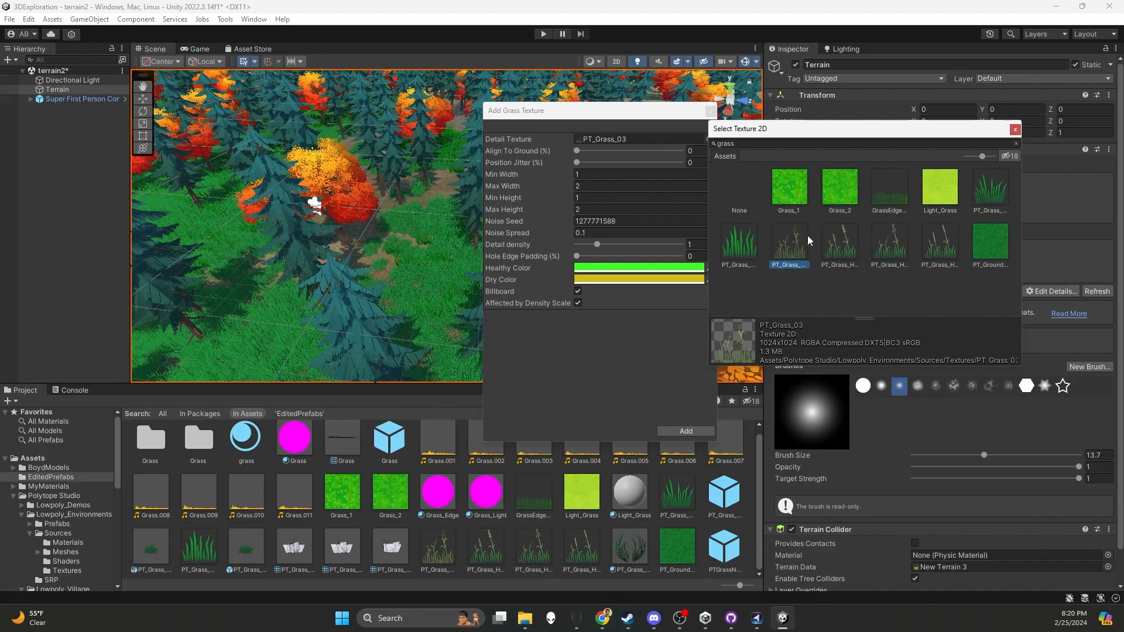
double_click(796, 251)
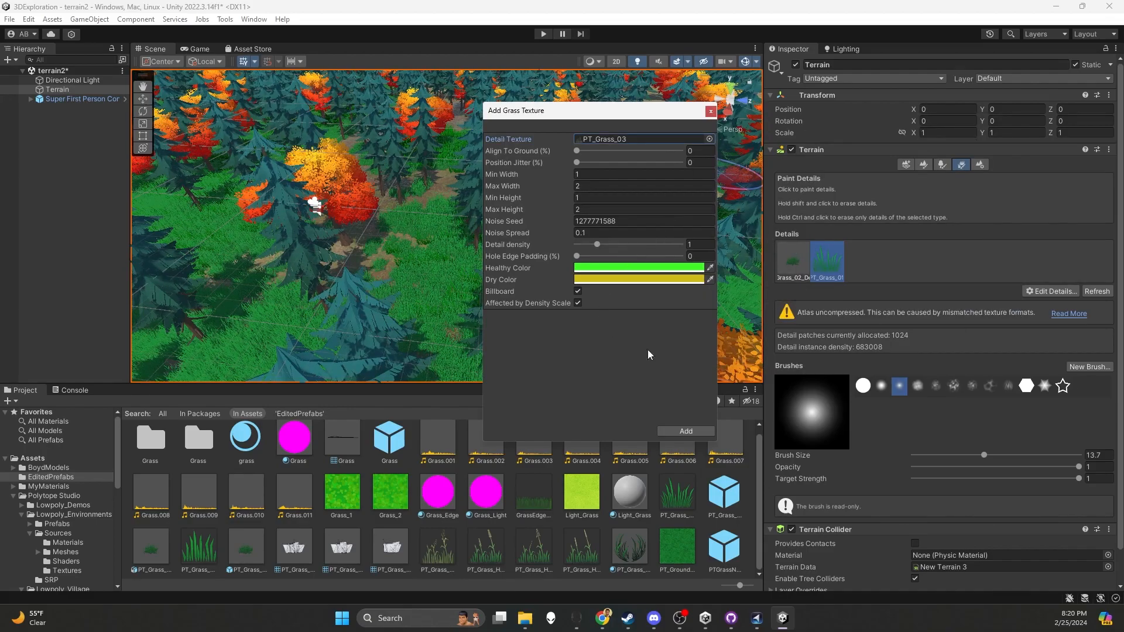
drag(577, 151, 582, 154)
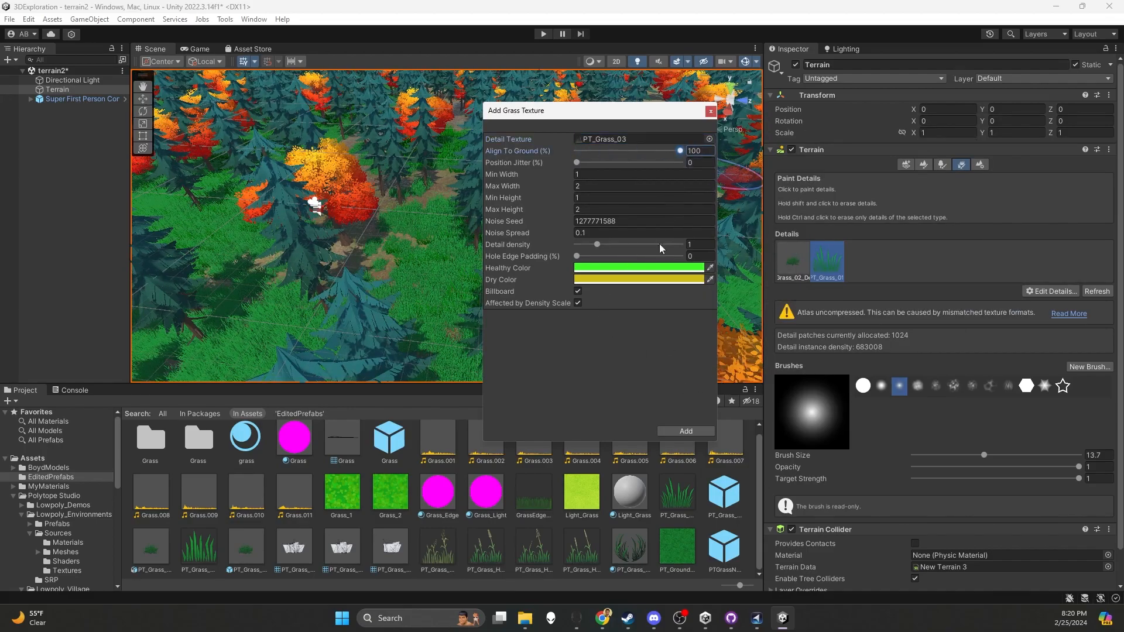
click(686, 431)
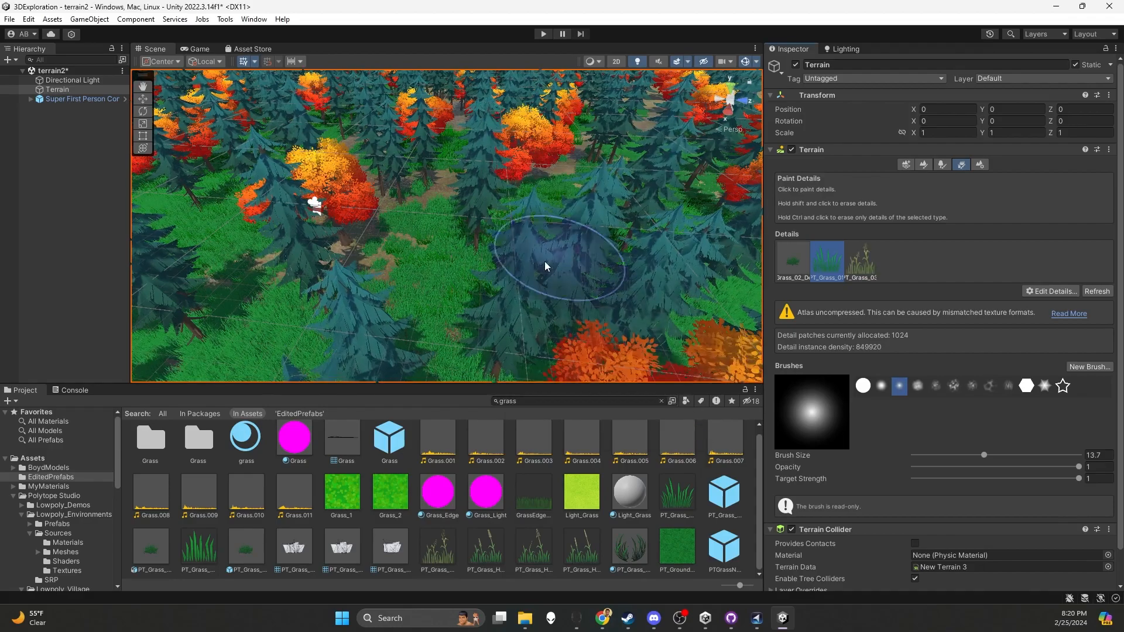
Raise the detail density of the PT_Grass_03 grass texture to 2.13 and look over its coverage around the trees
double_click(864, 272)
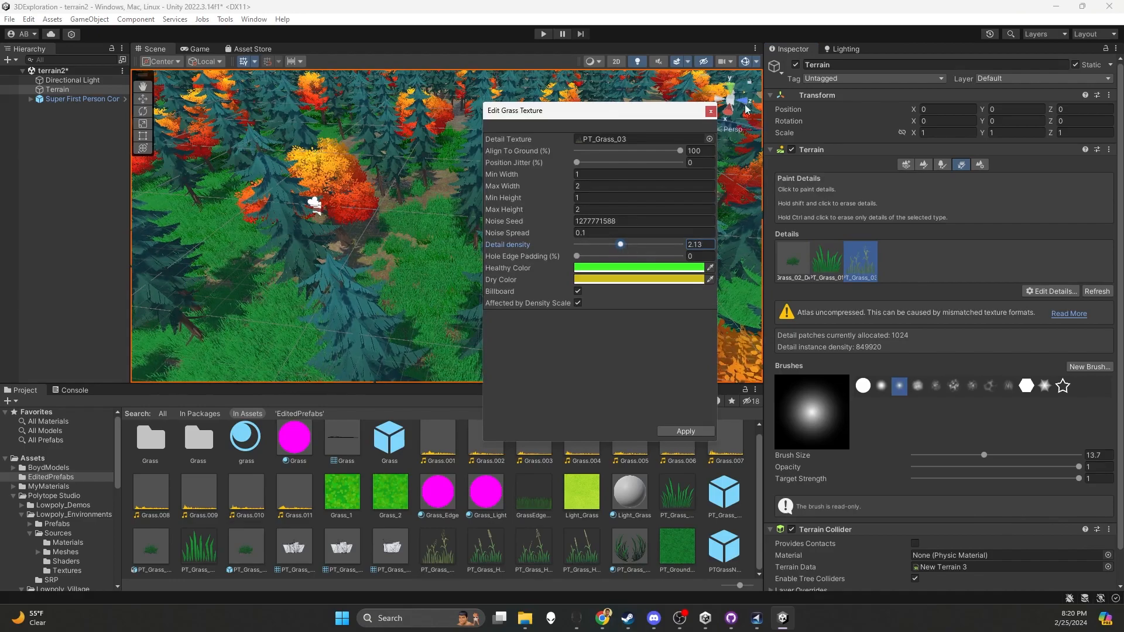
click(711, 111)
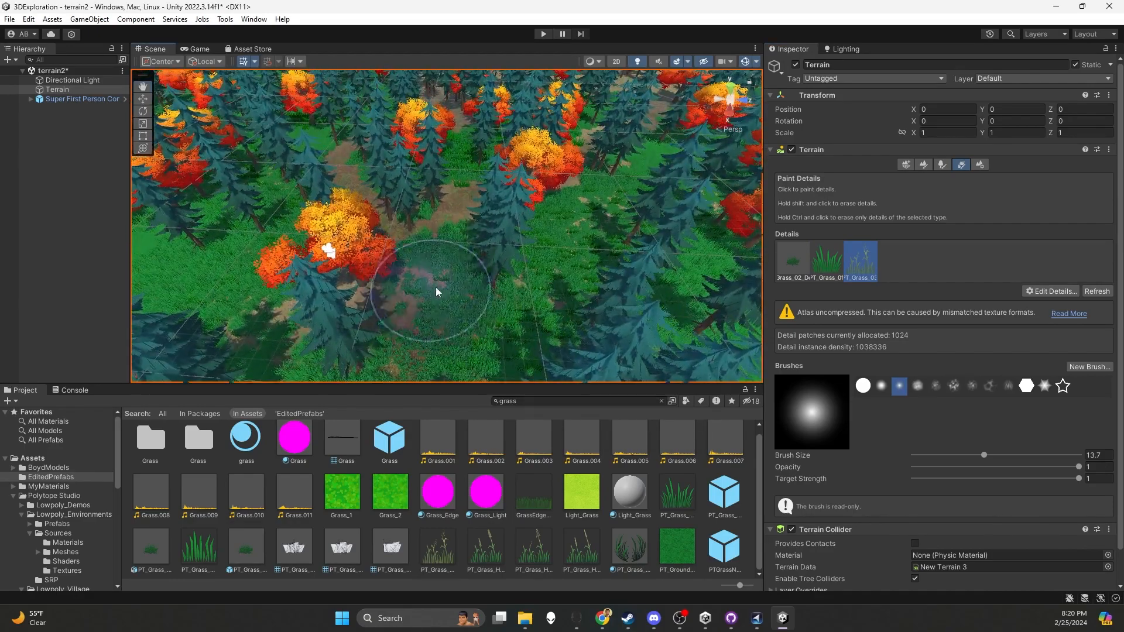
middle_drag(459, 290, 440, 243)
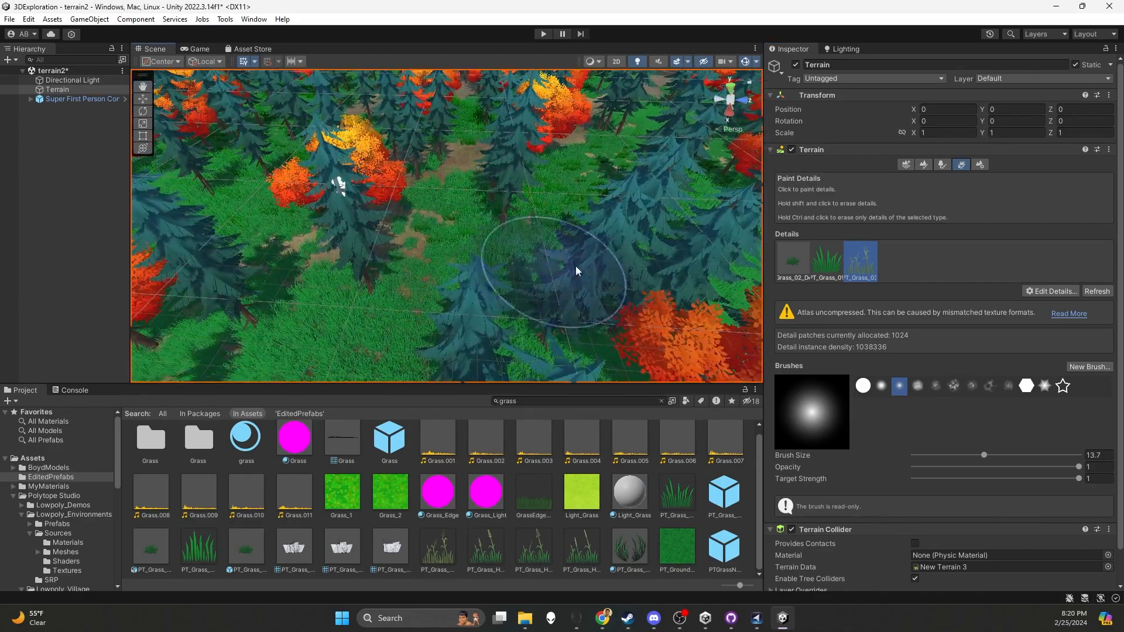
Set the PT_Grass_03 detail density to about 1.96, apply it, and check the forest in play mode
double_click(859, 265)
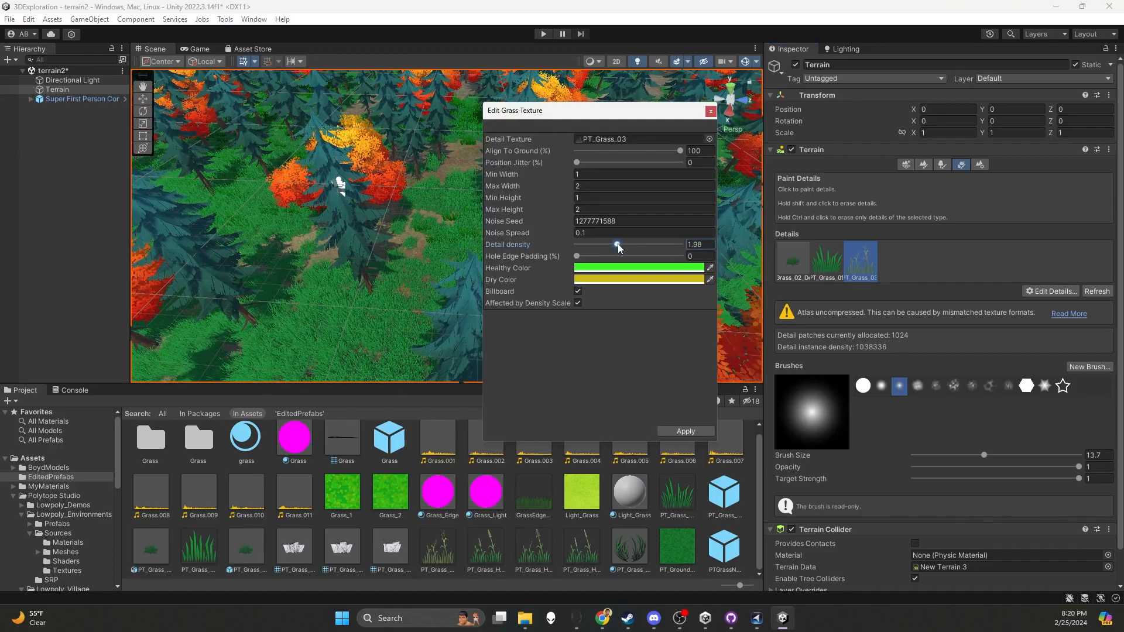
click(686, 431)
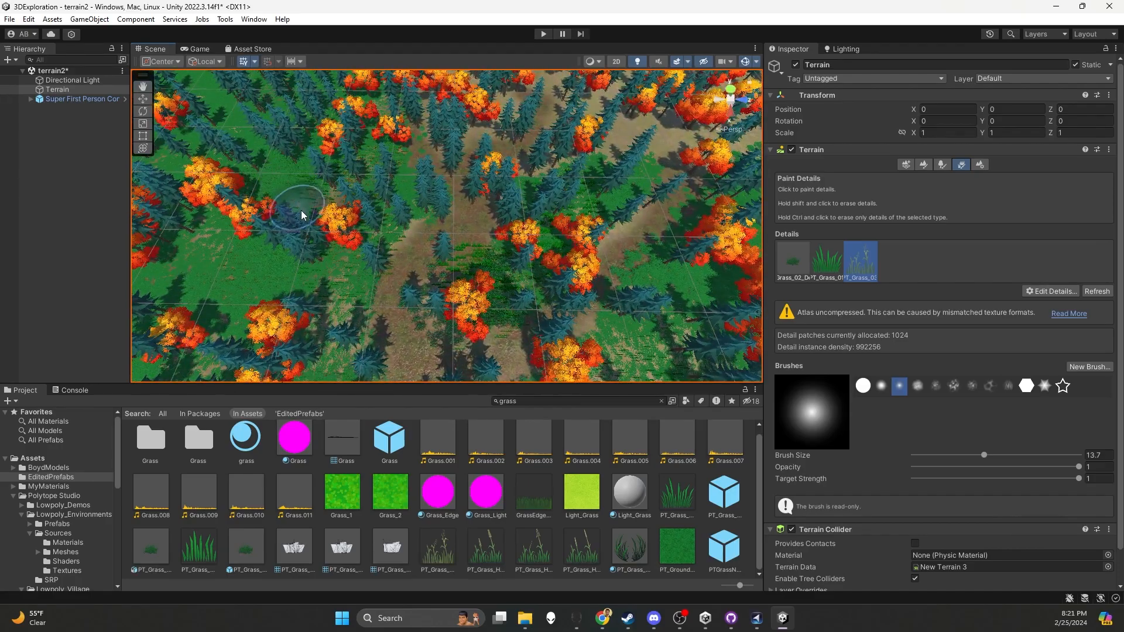
click(543, 34)
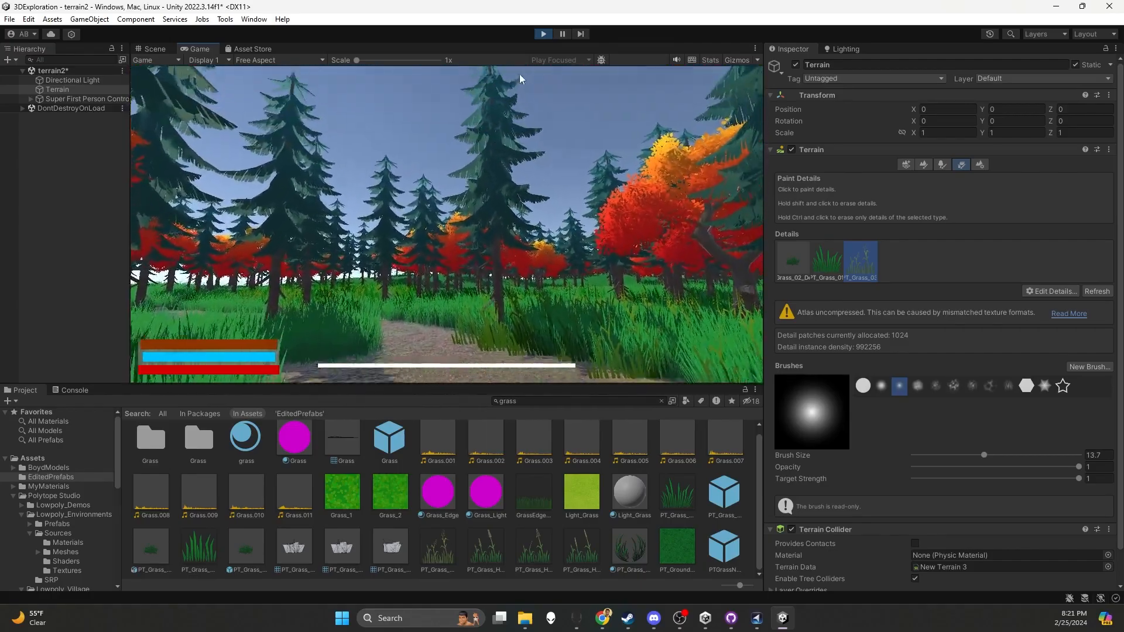
click(543, 34)
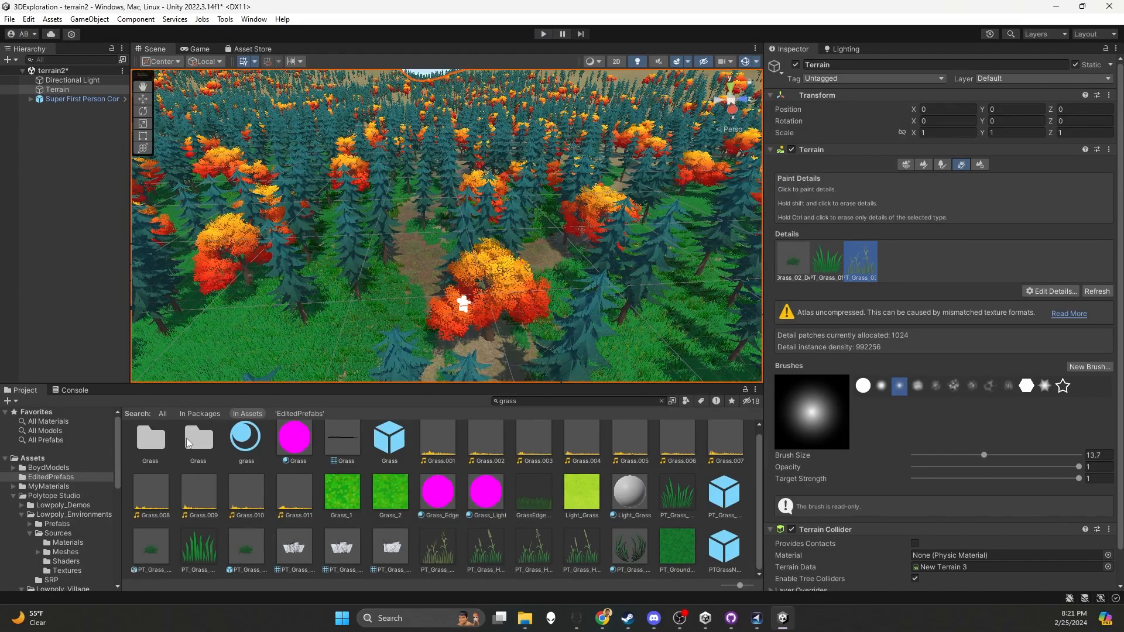
Browse the Polytope Studio assets down to the Environment_Free folder in Lowpoly_Demos and return to the root Assets folder
click(49, 461)
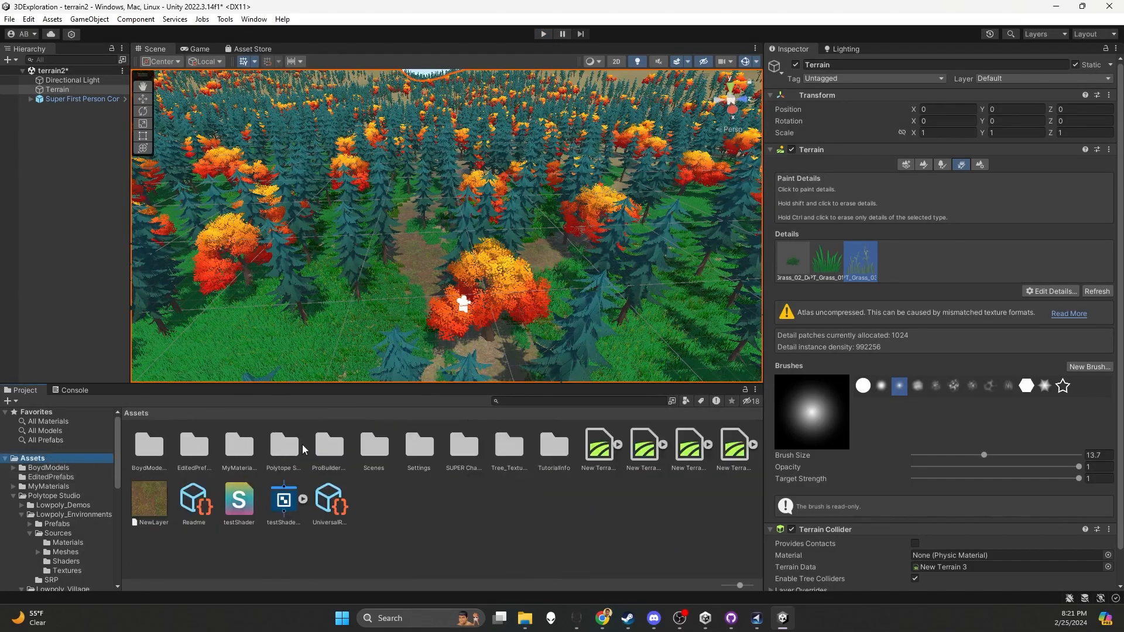
alt+drag(422, 309, 414, 273)
mouse_move(414, 273)
middle_down()
mouse_move(418, 305)
mouse_move(421, 291)
middle_up()
double_click(285, 448)
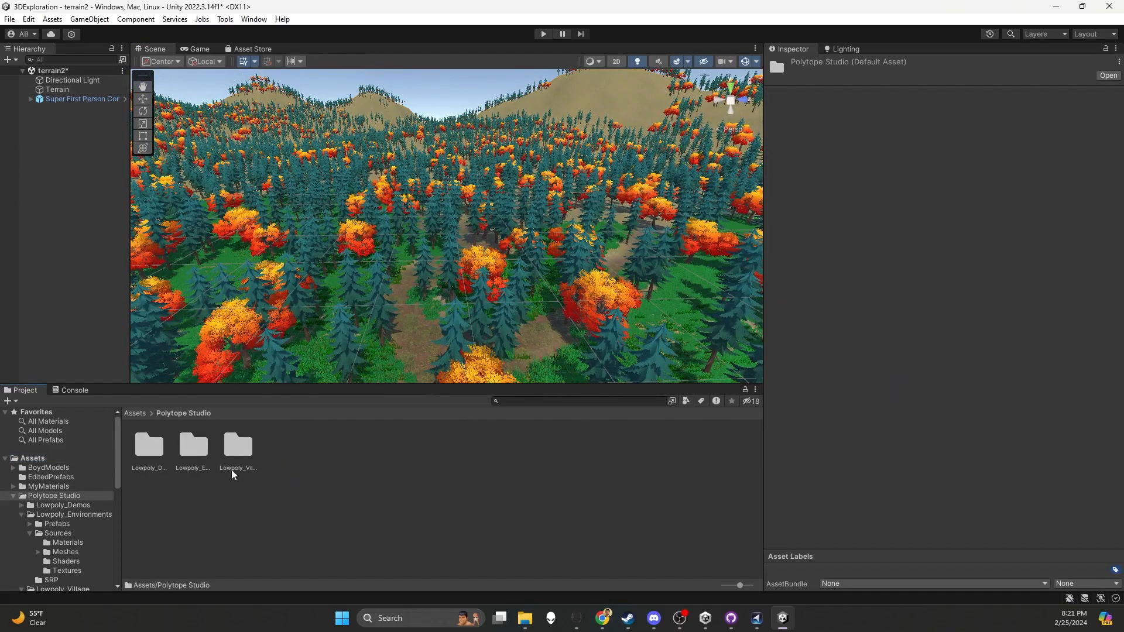
double_click(157, 452)
double_click(159, 453)
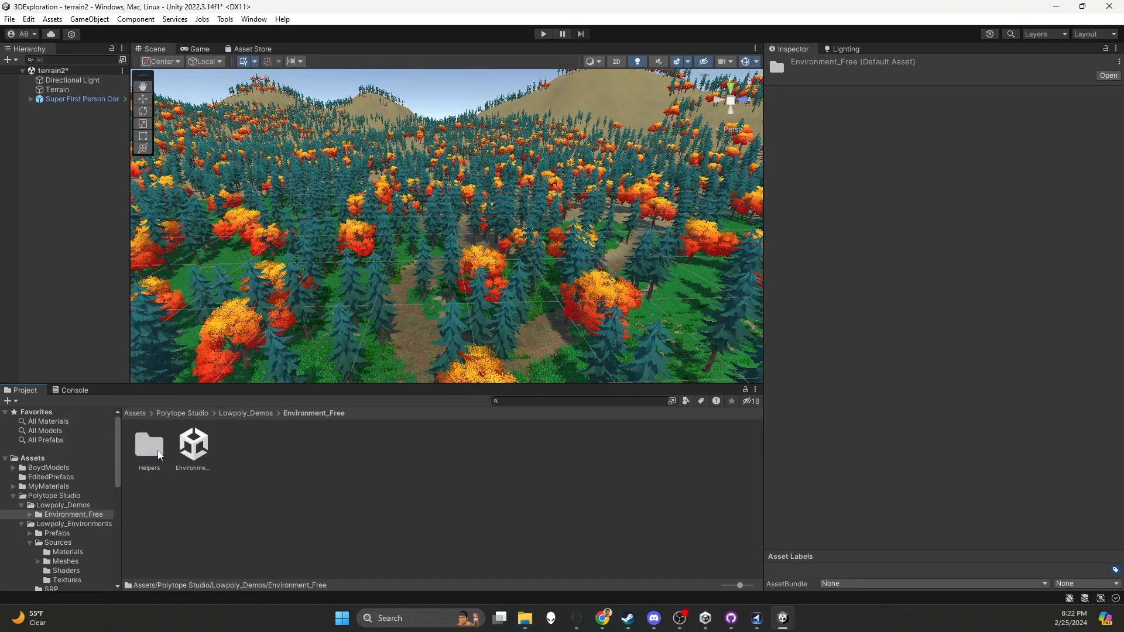
click(136, 414)
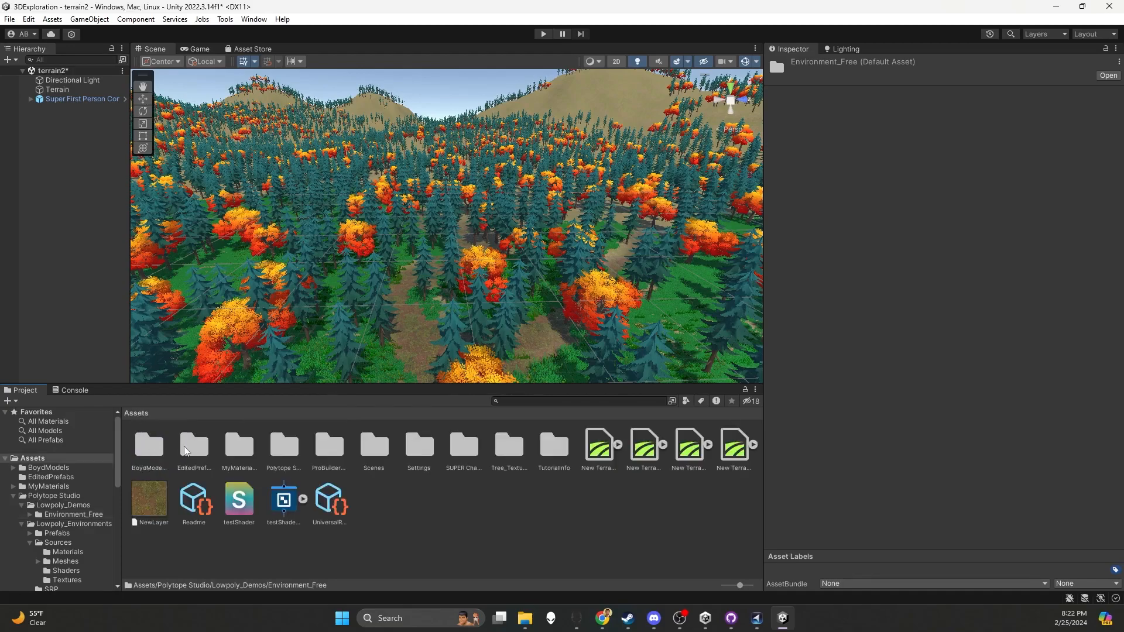
Look through the Textures, Shaders and Materials folders in the Lowpoly_Environments sources for more environment assets
double_click(285, 448)
double_click(195, 450)
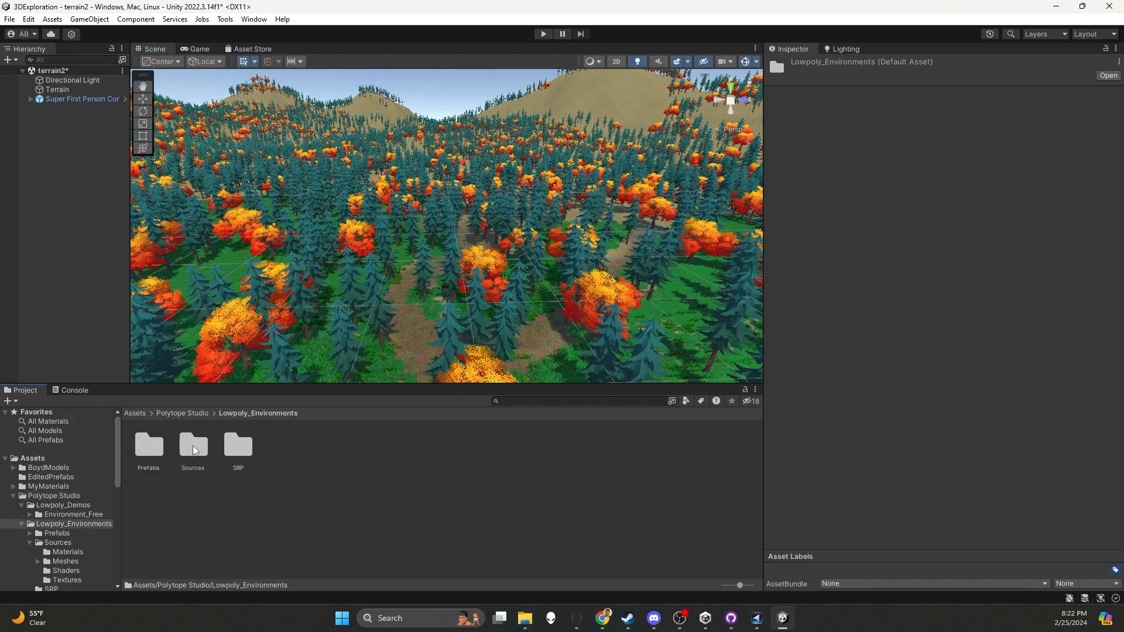
double_click(195, 450)
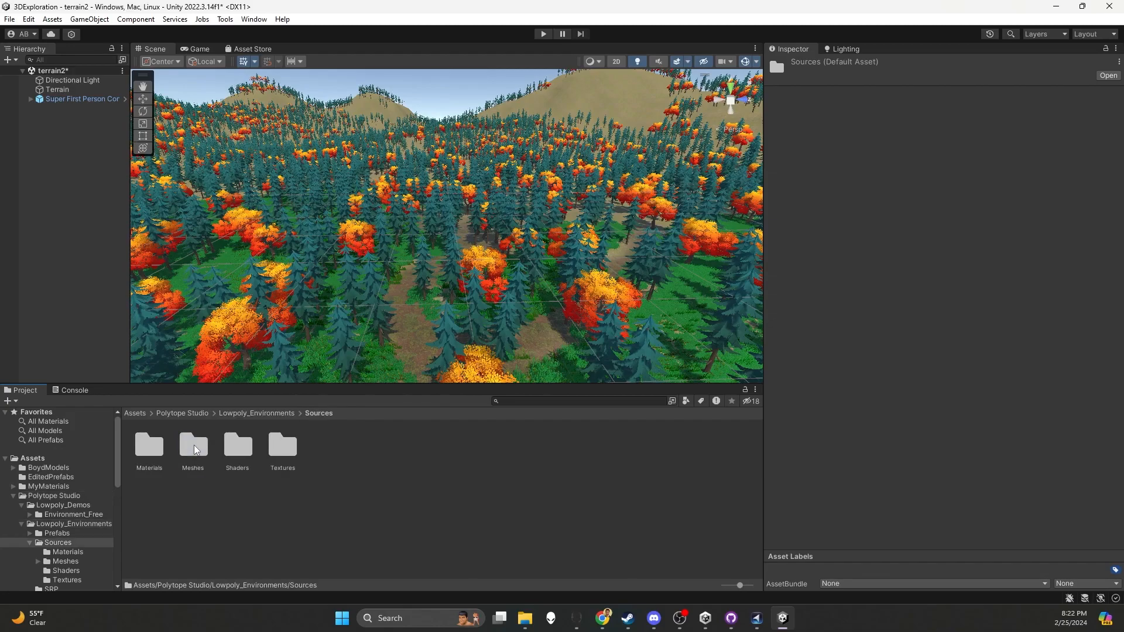
double_click(282, 448)
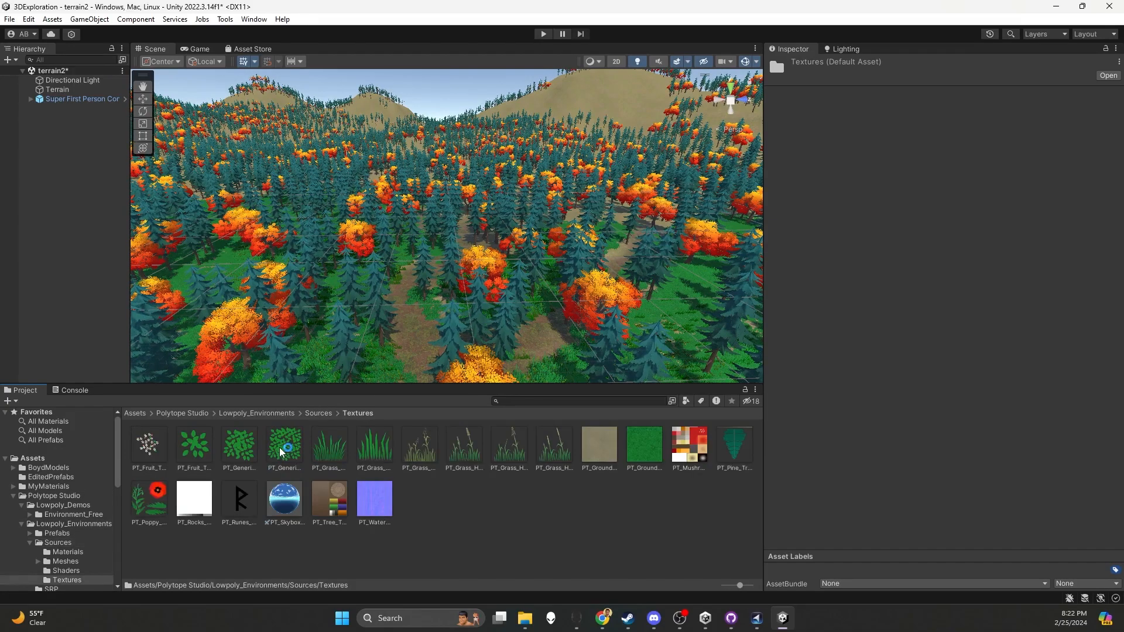
click(316, 414)
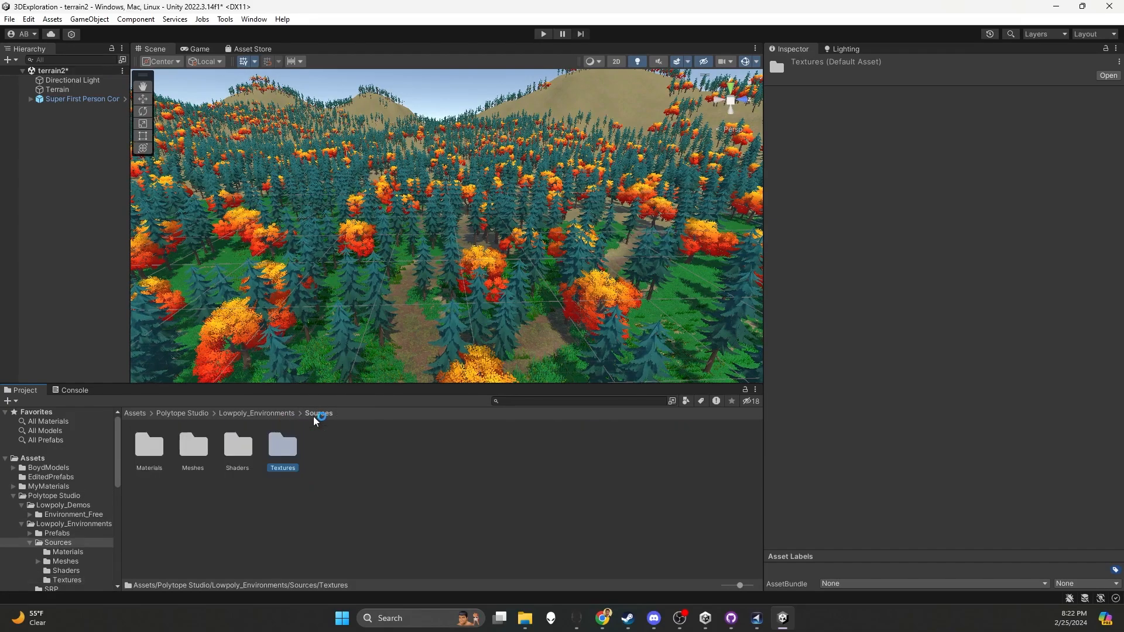
double_click(240, 453)
click(319, 414)
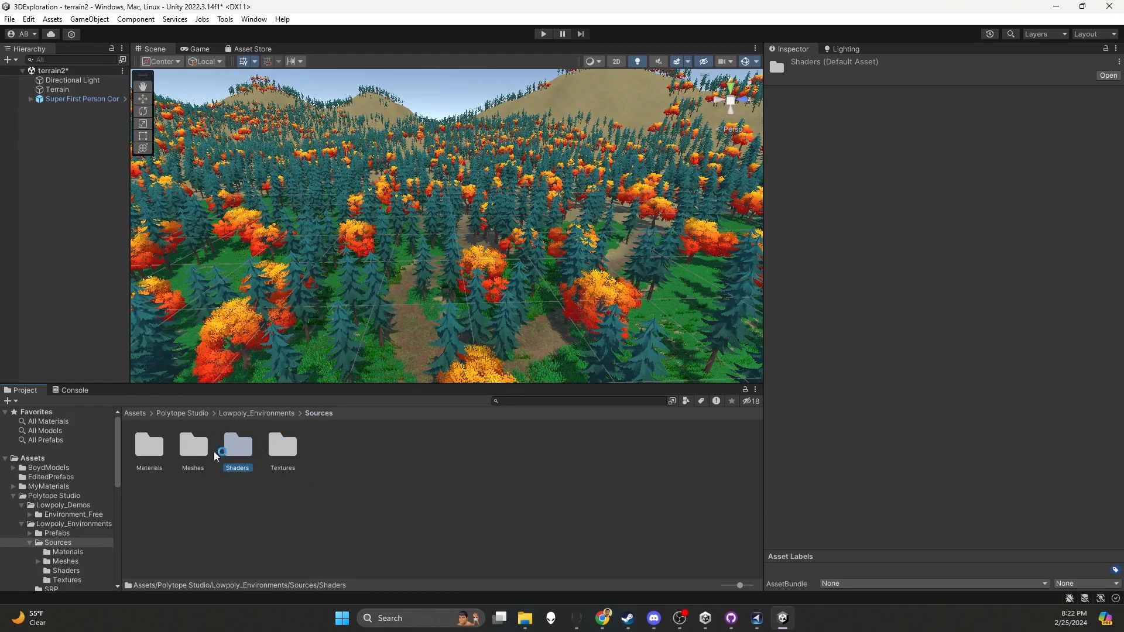
double_click(149, 448)
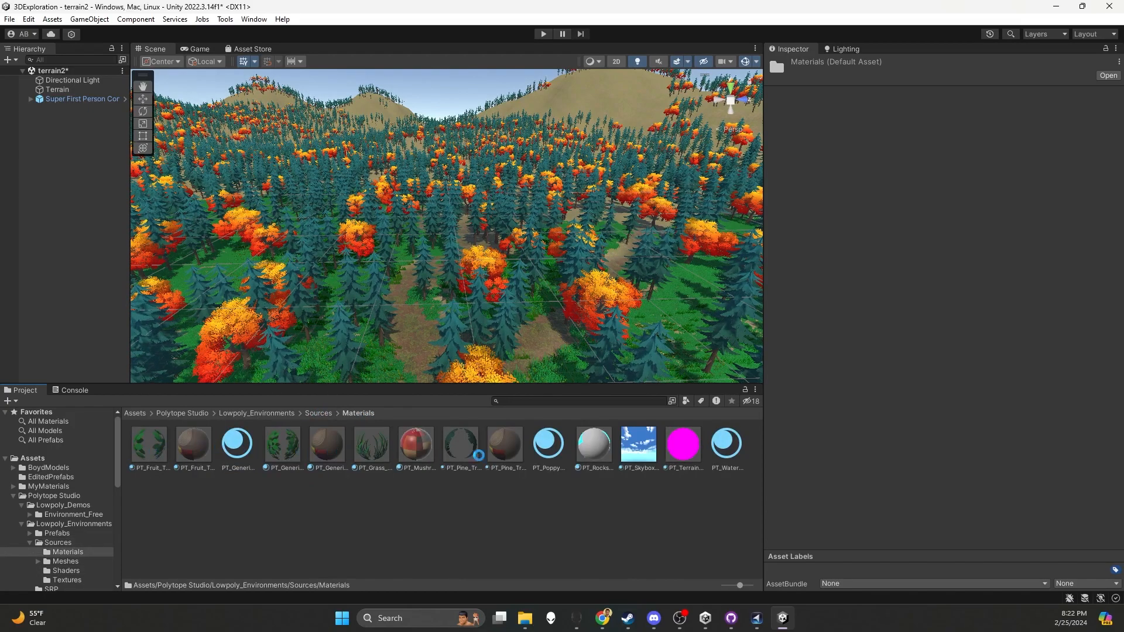
Walk along the dirt path in play mode to check the mixed grass around the trees, and stop play mode
key(w)
right_drag(456, 107, 445, 205)
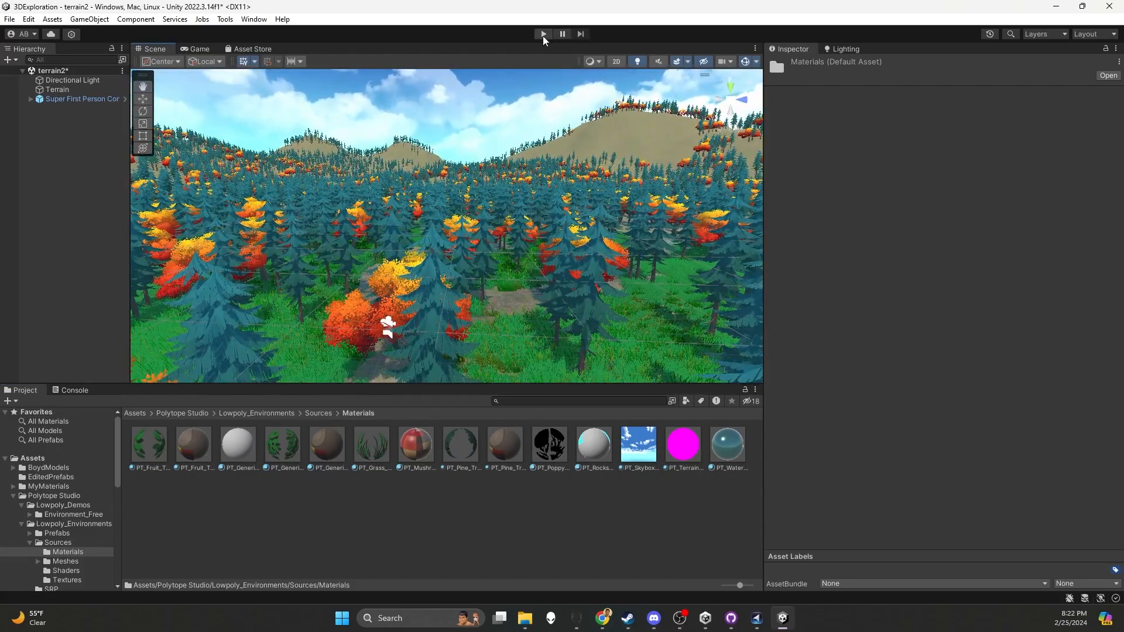
click(544, 36)
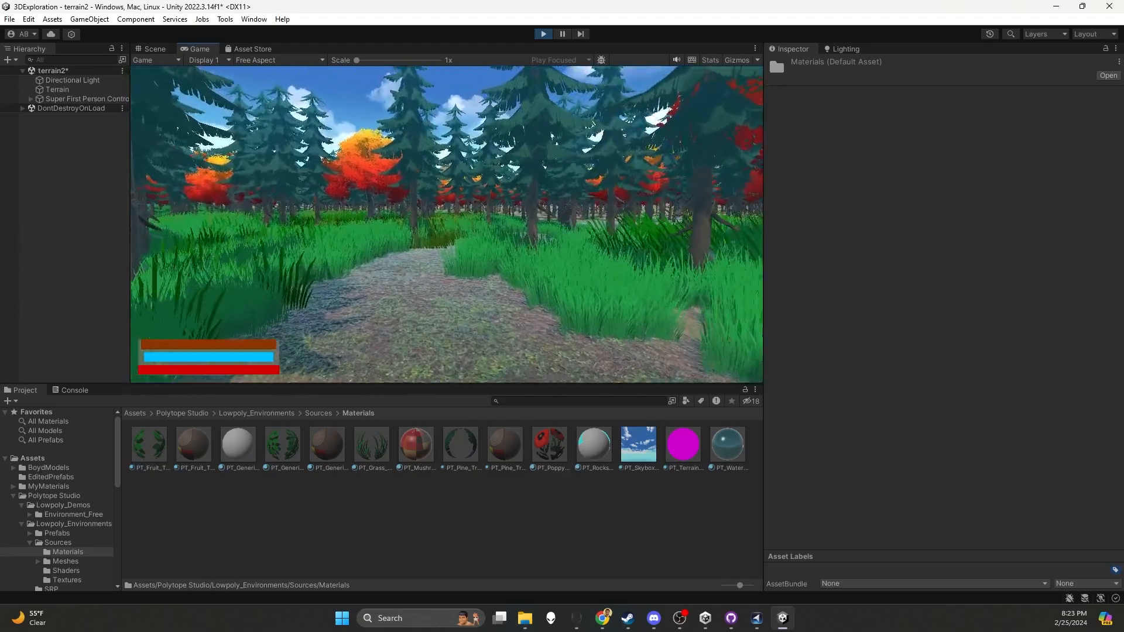
key(w)
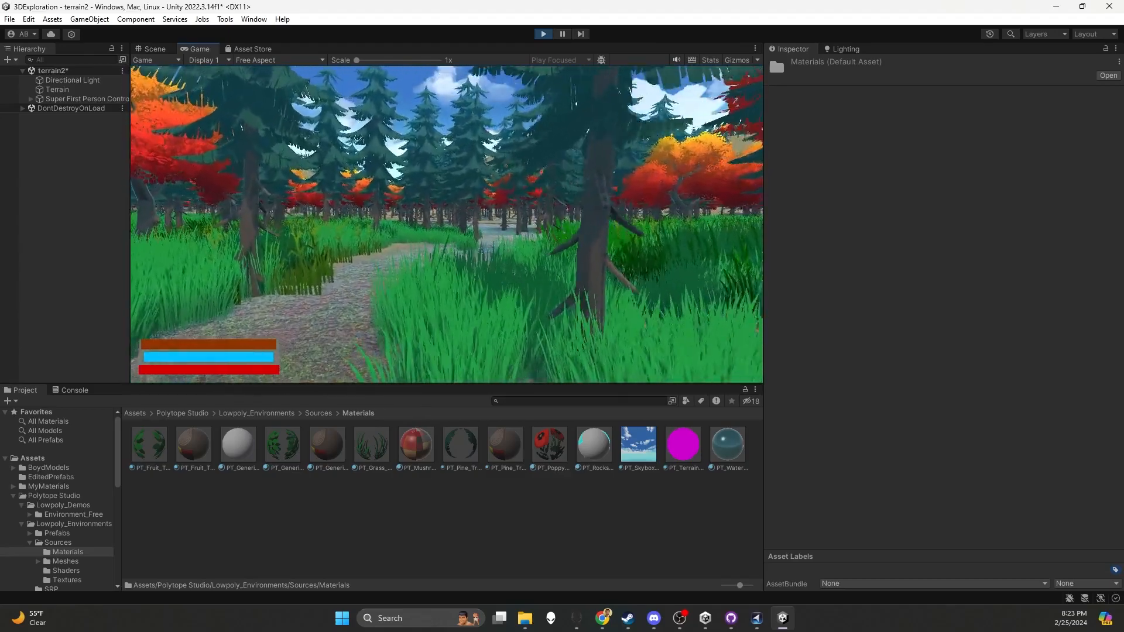
key(w)
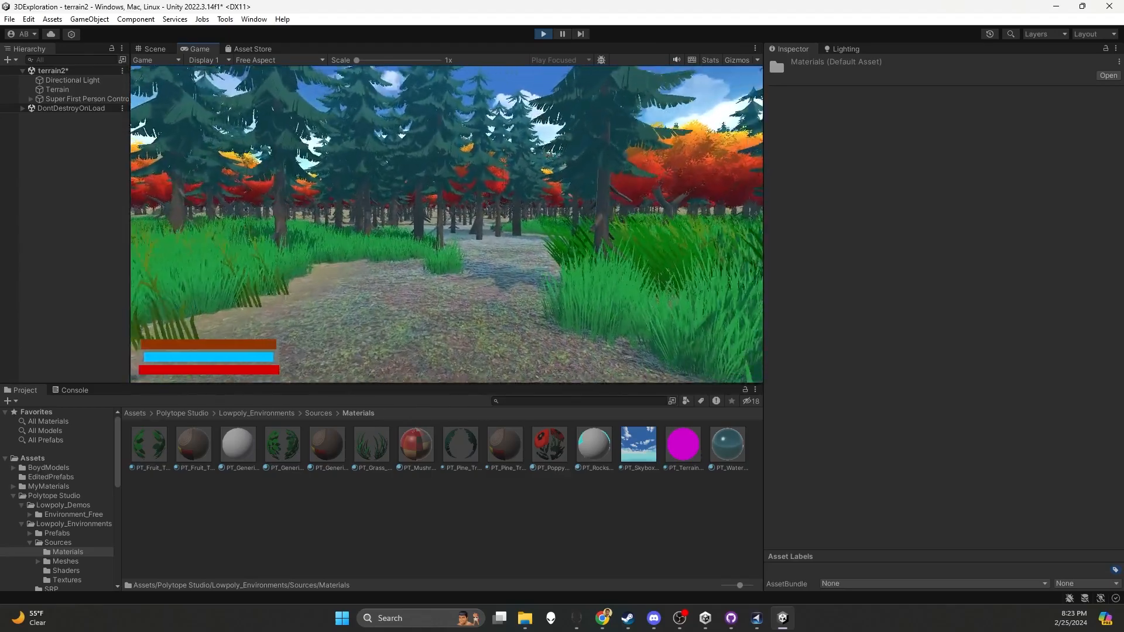
key(w)
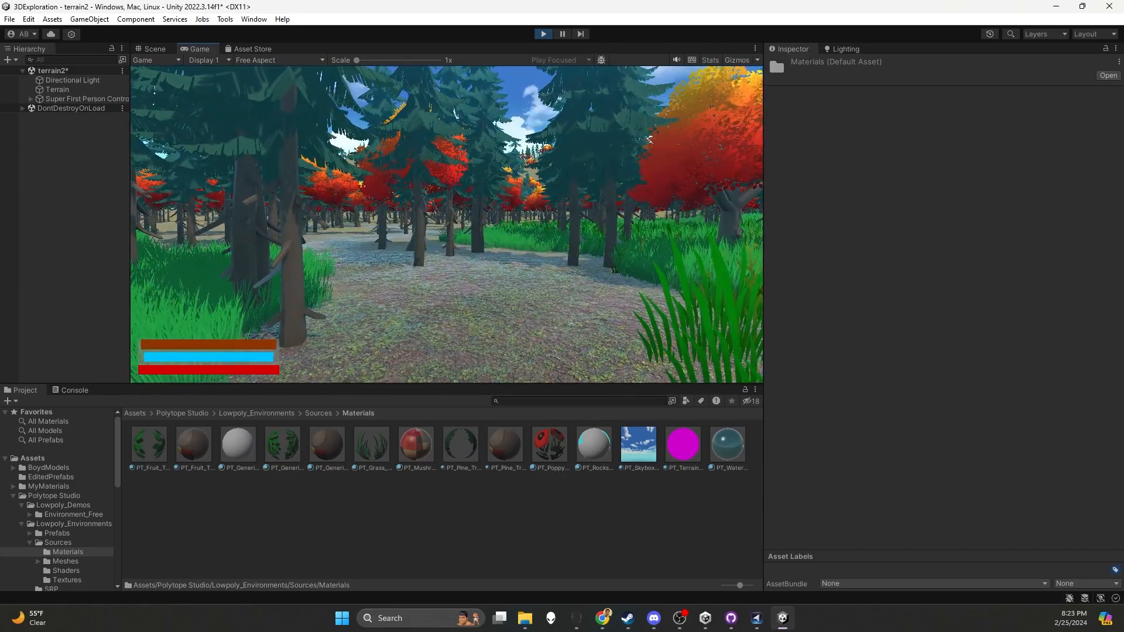
key(w)
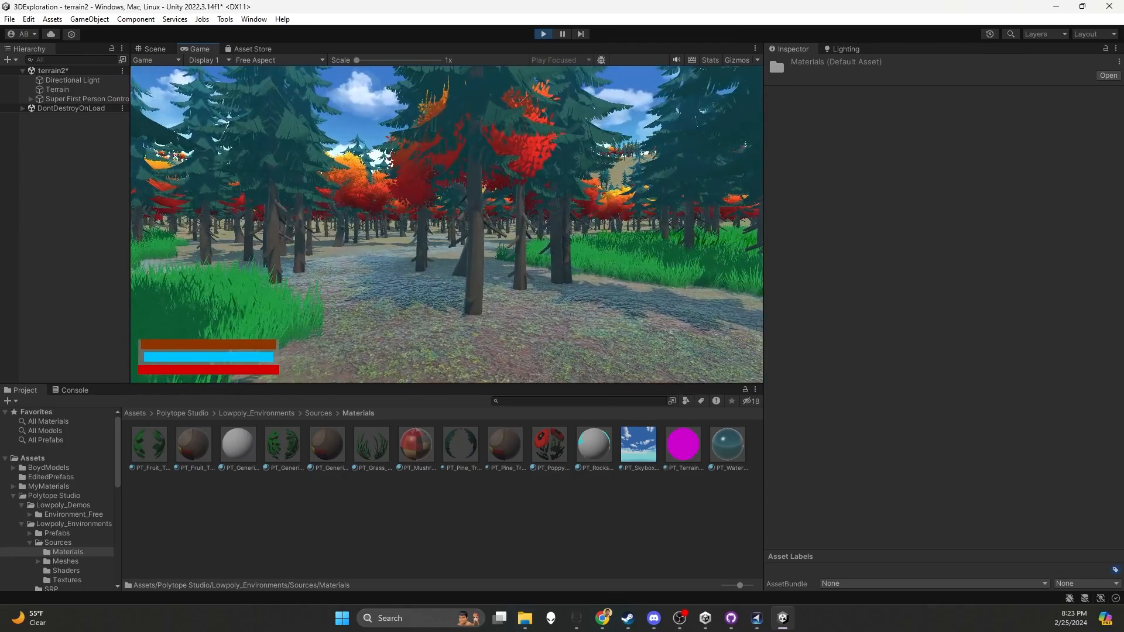
key(s)
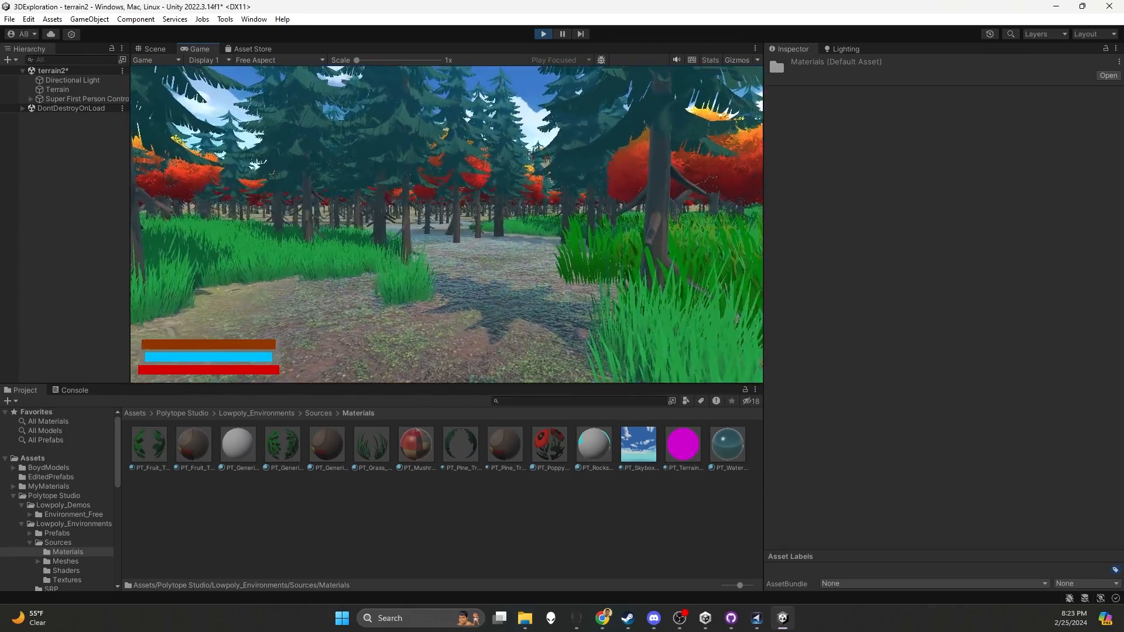
key(Escape)
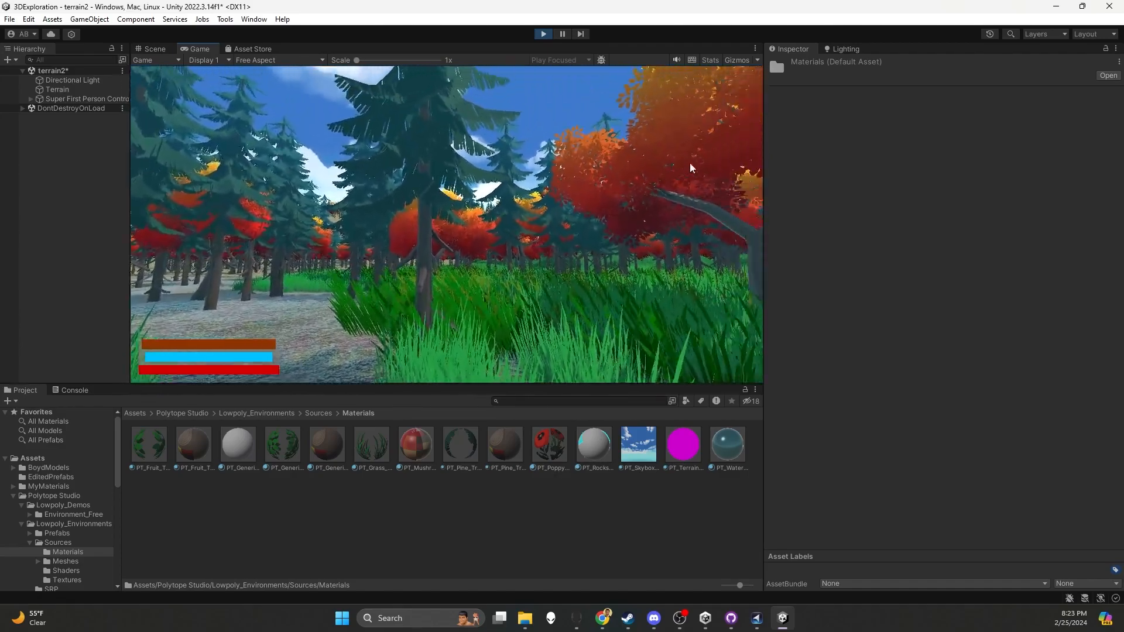
click(543, 33)
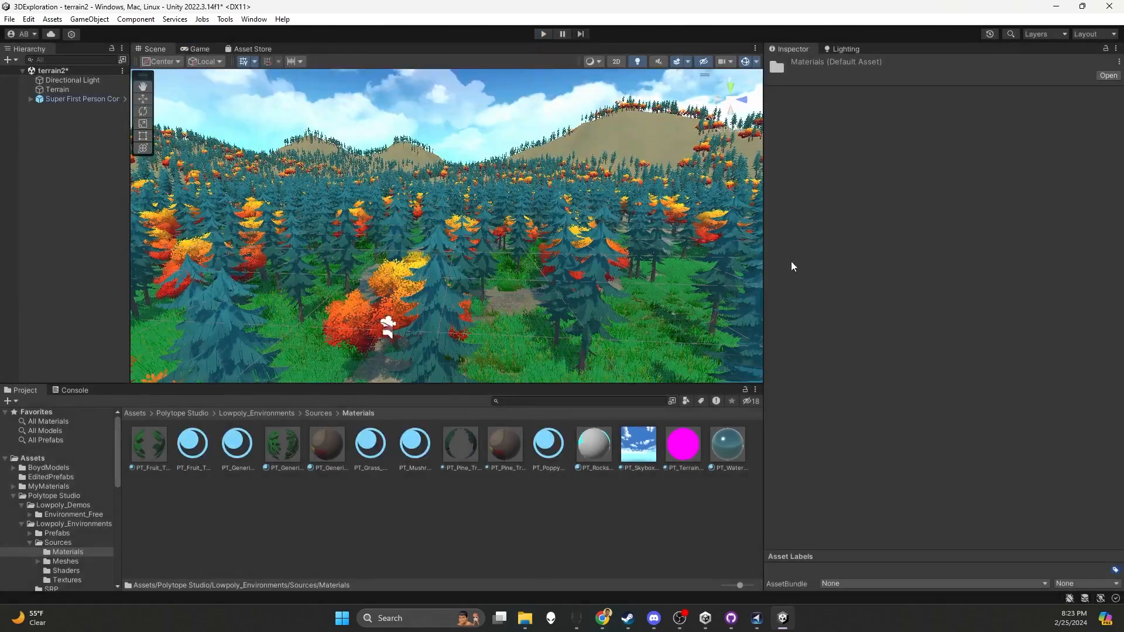
Try to add the PT_River_Rock_Pile_02 prefab to the terrain as a detail mesh
click(504, 320)
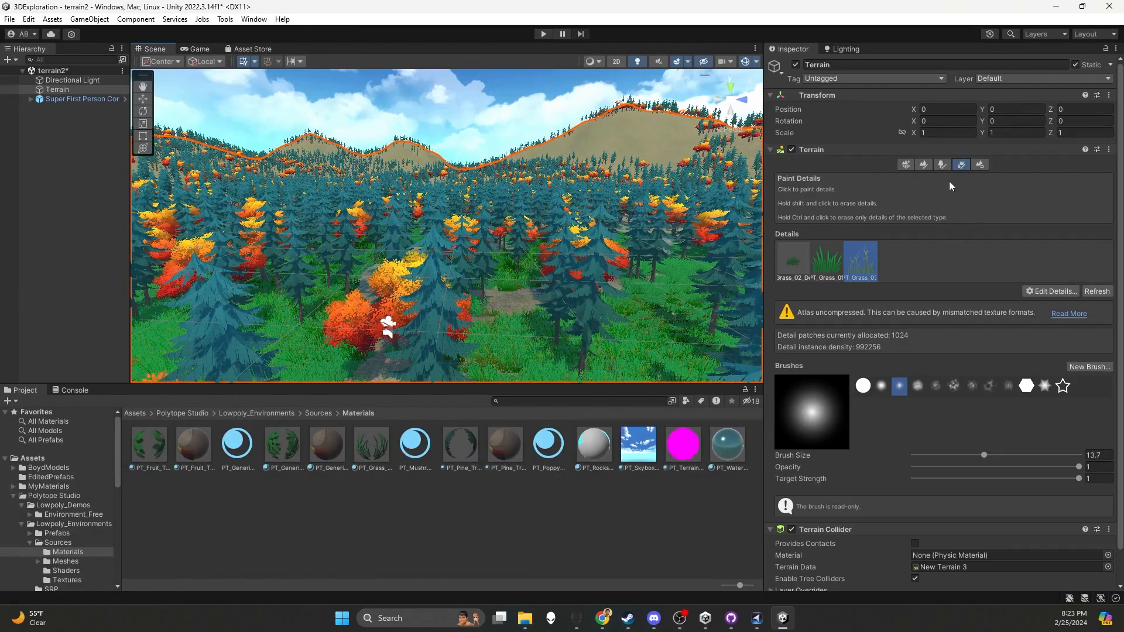
click(1035, 290)
click(1048, 305)
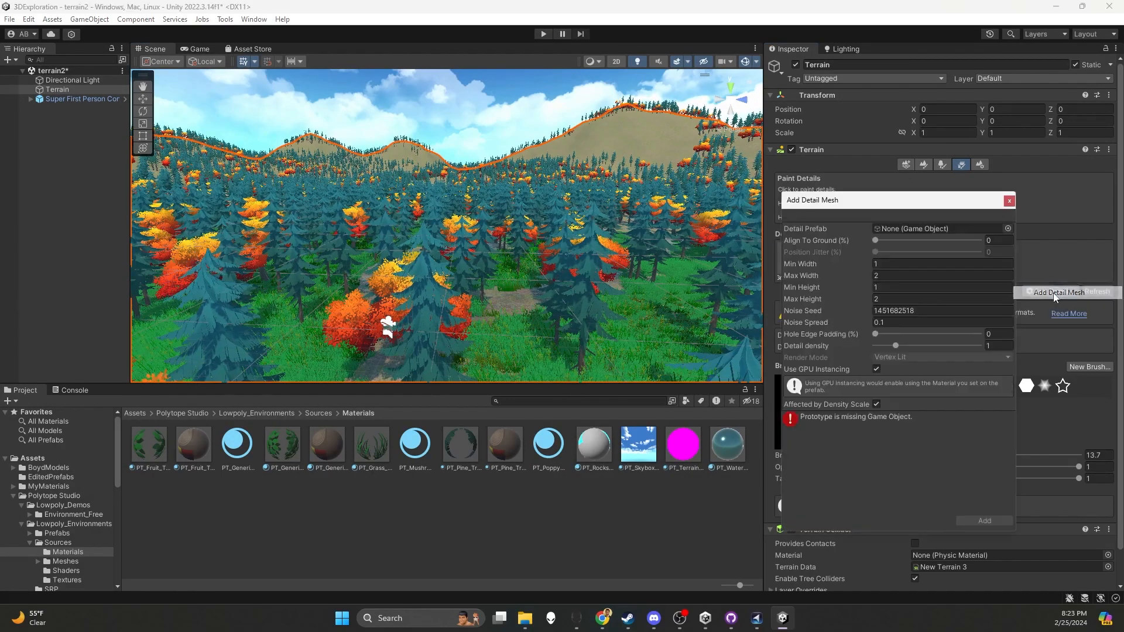
click(1007, 228)
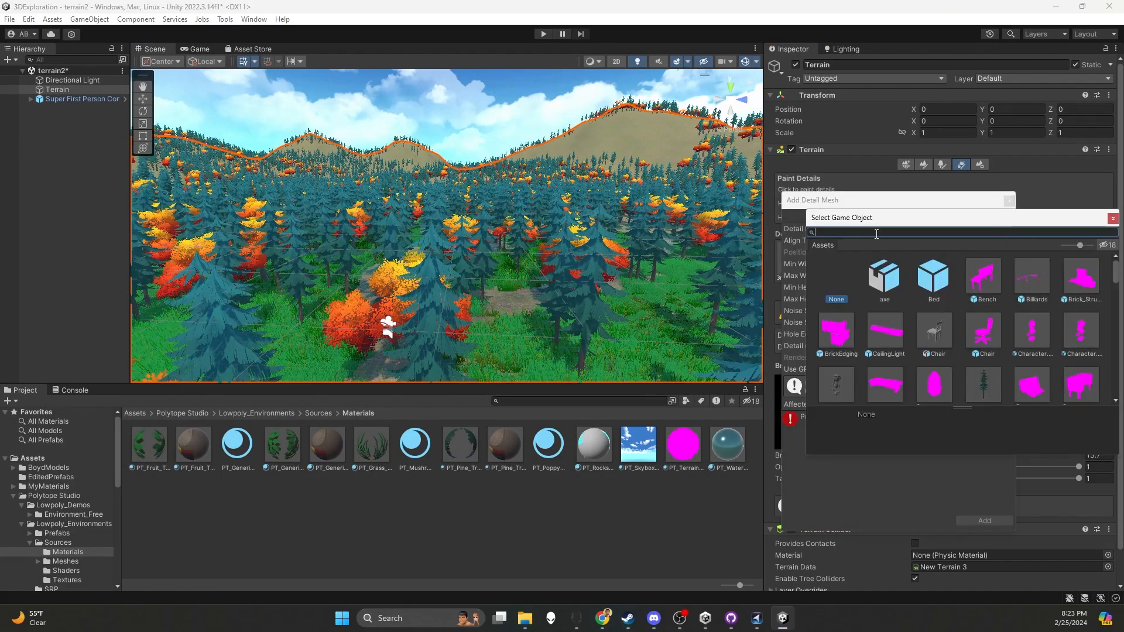
text(rocks)
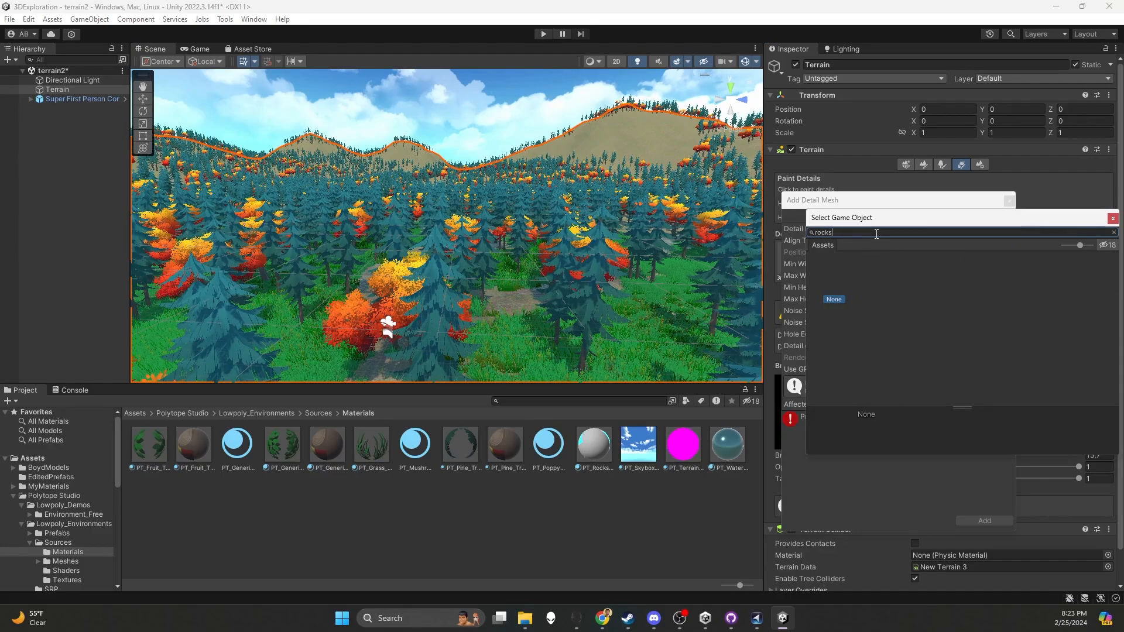
key(BackSpace)
key(BackSpace)
key(BackSpace)
key(BackSpace)
key(BackSpace)
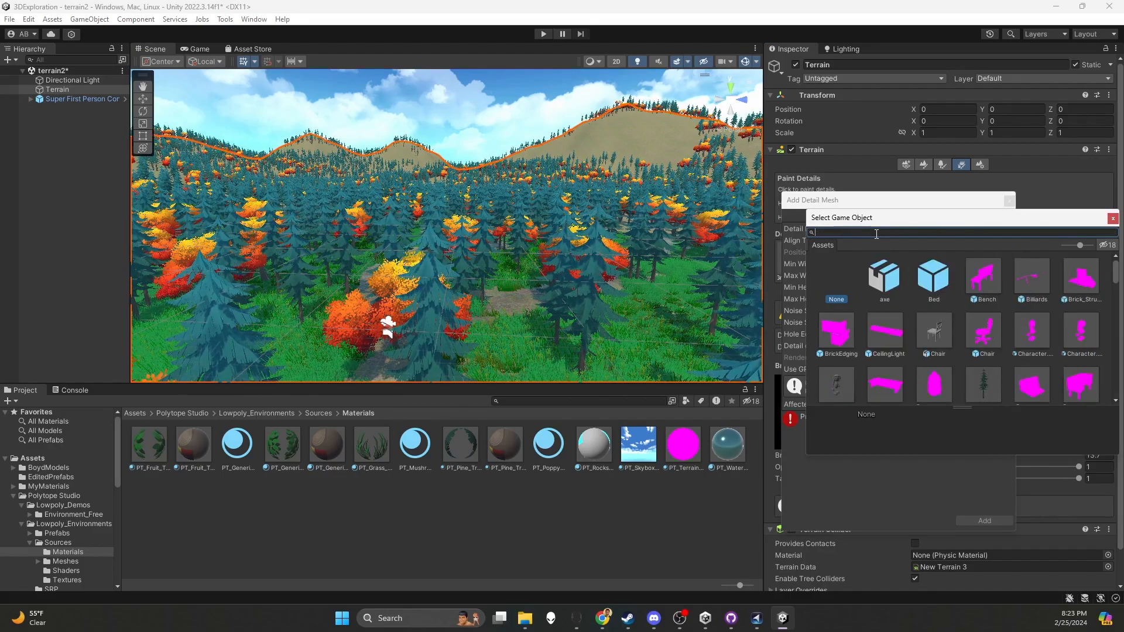
text(riv)
drag(859, 218, 442, 160)
click(508, 221)
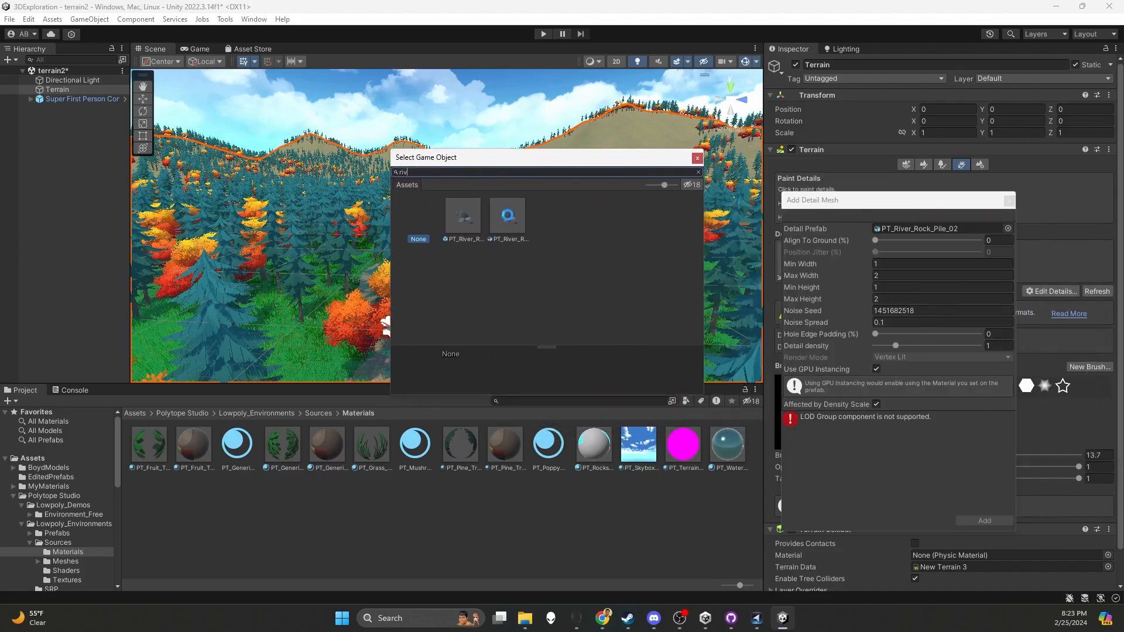
double_click(508, 220)
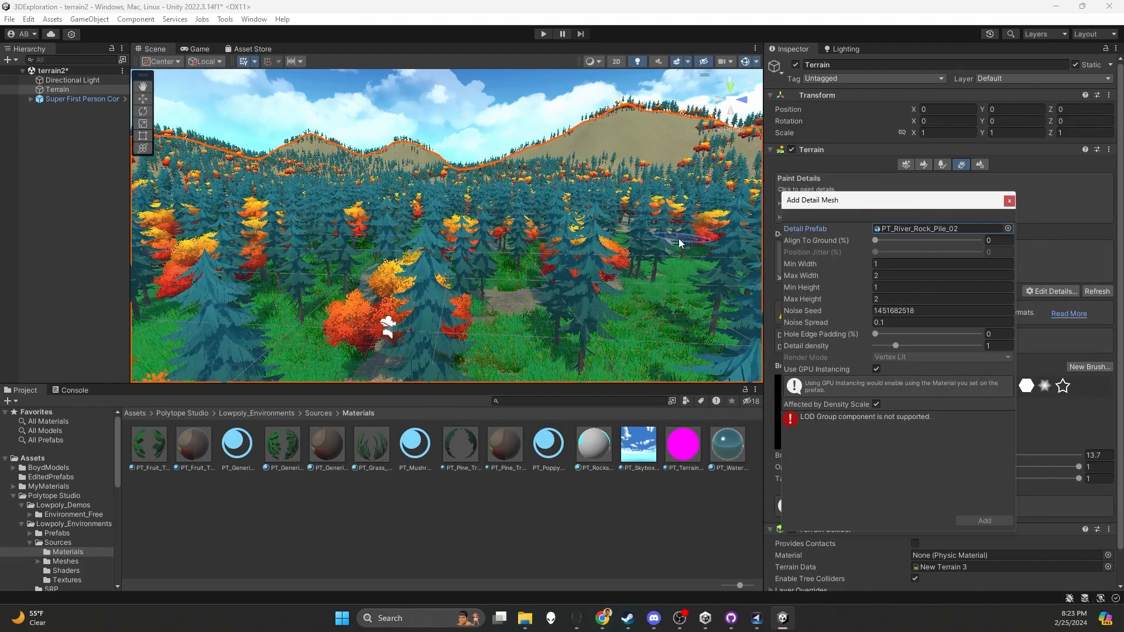
drag(869, 201, 720, 196)
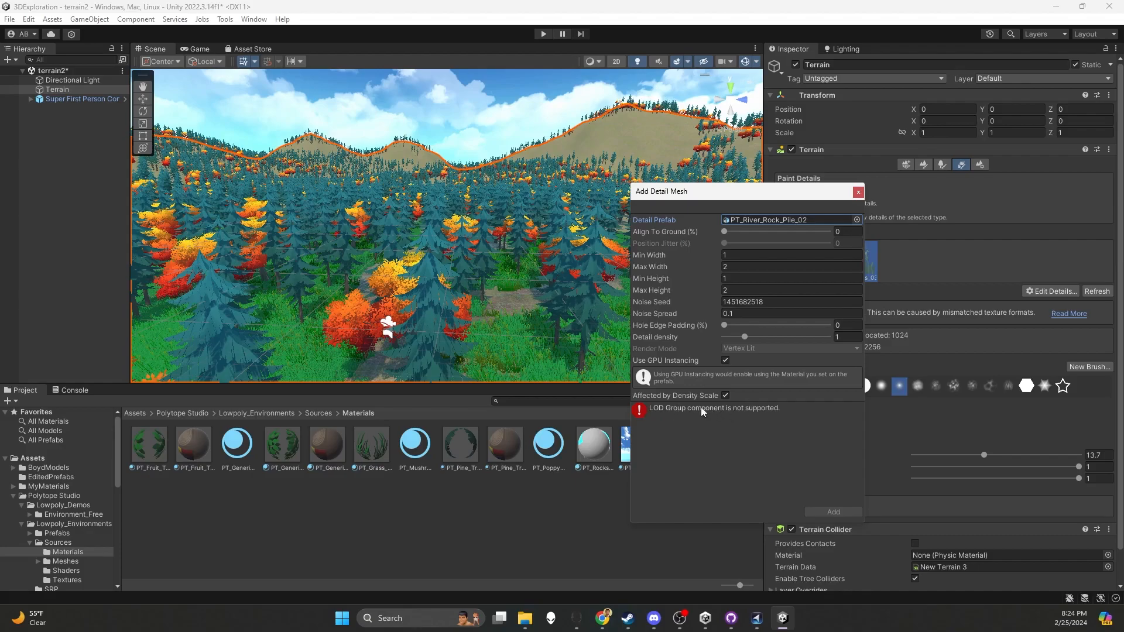
click(858, 192)
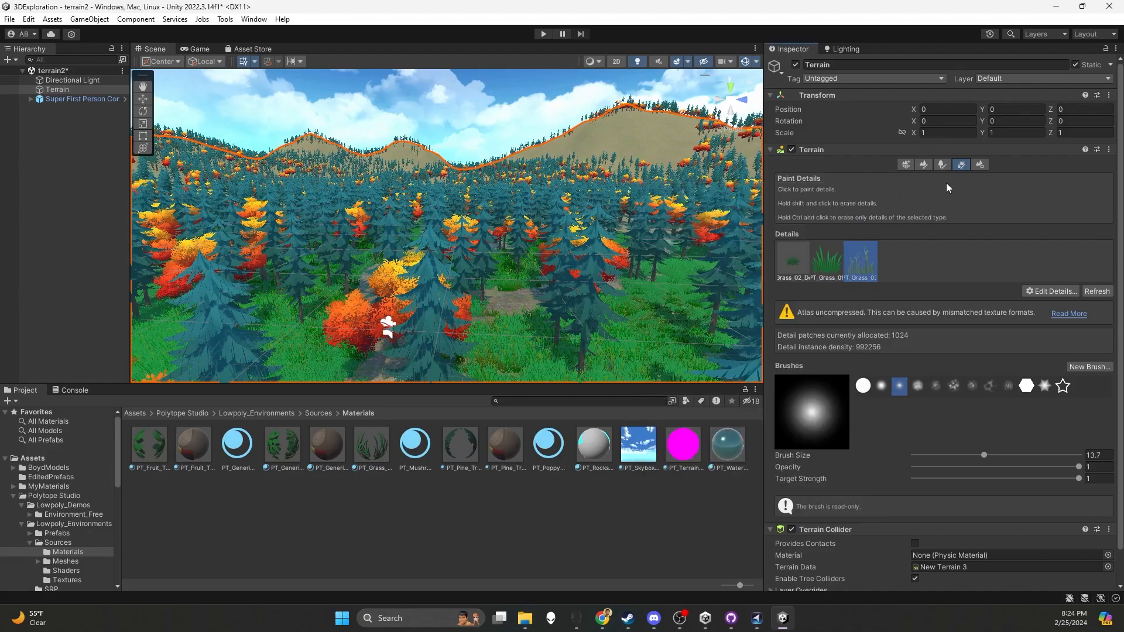
Add the PT_River_Rock_Pile_02 prefab to the terrain's paintable trees
click(923, 165)
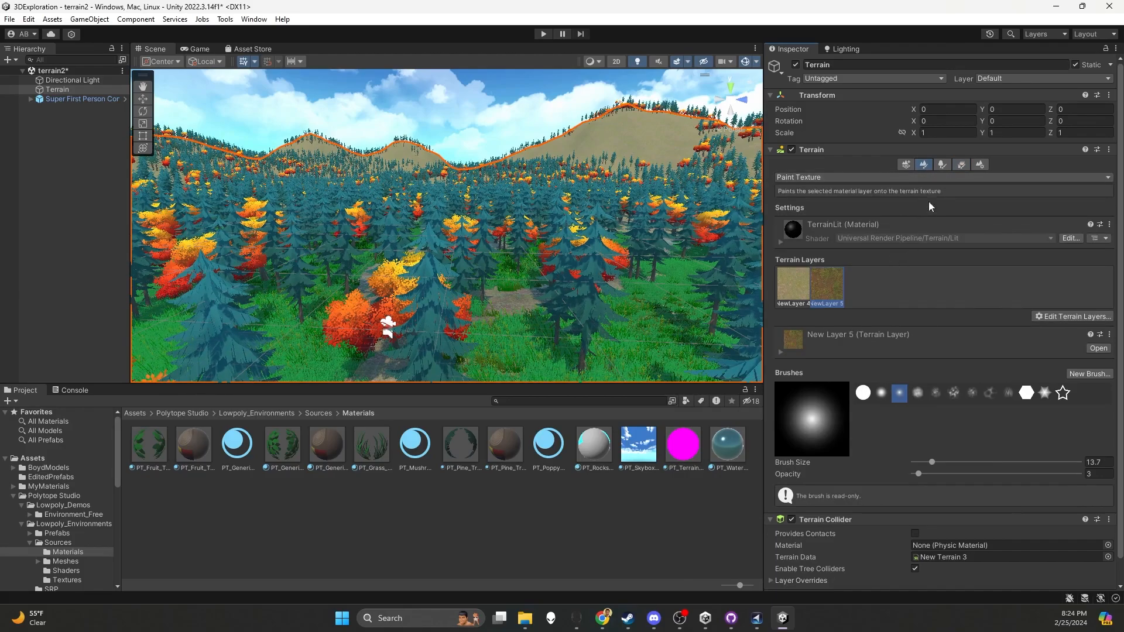
click(941, 166)
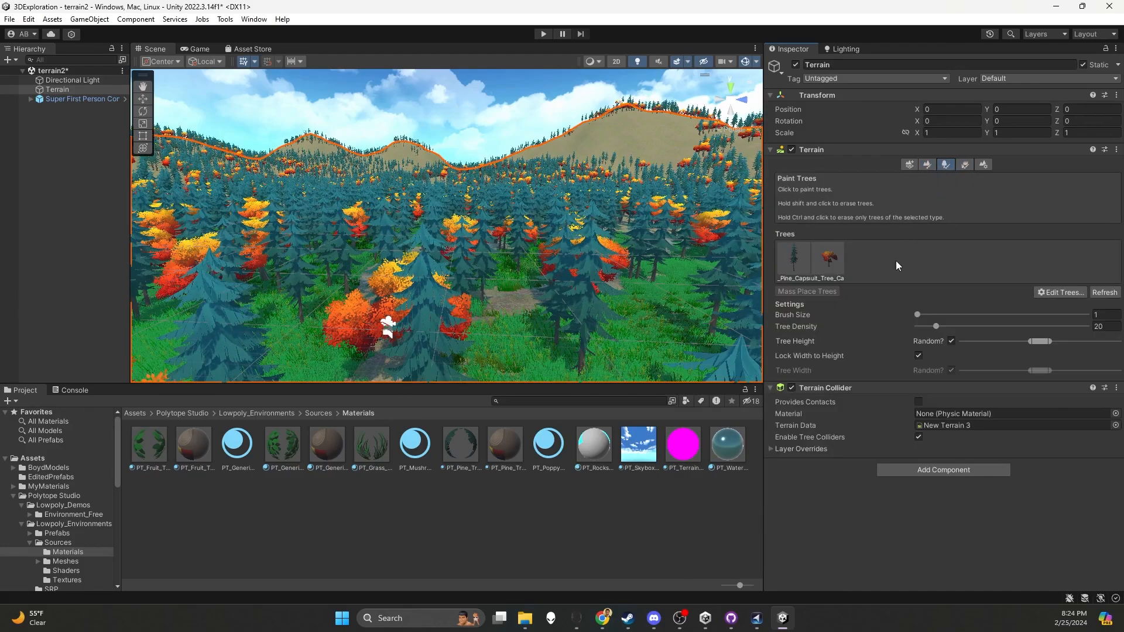
click(1061, 292)
click(1054, 294)
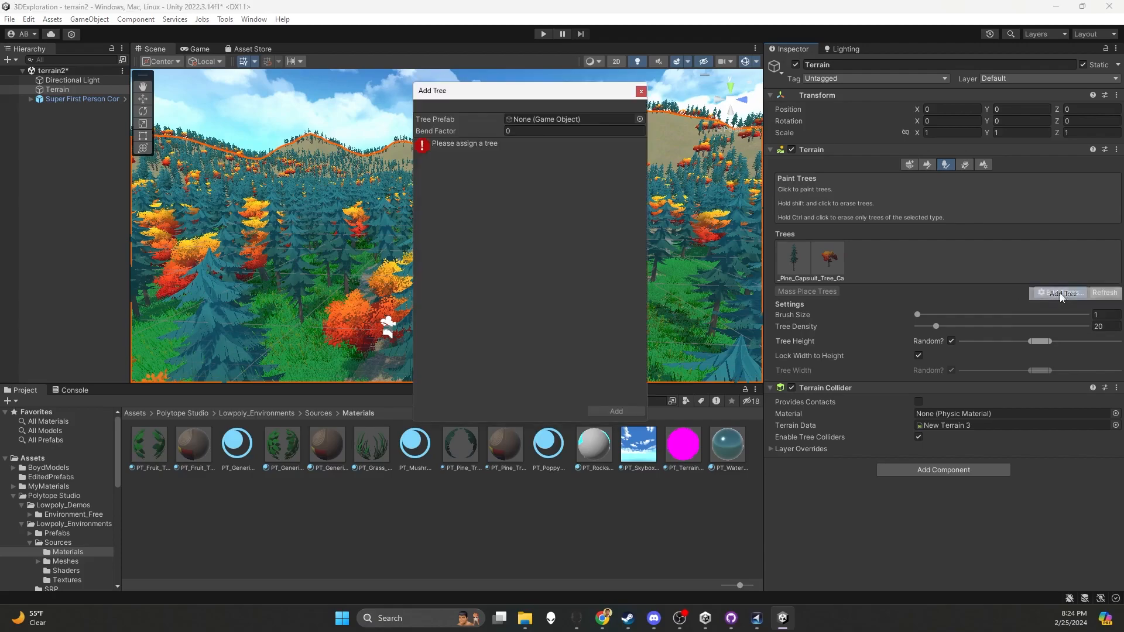
click(639, 119)
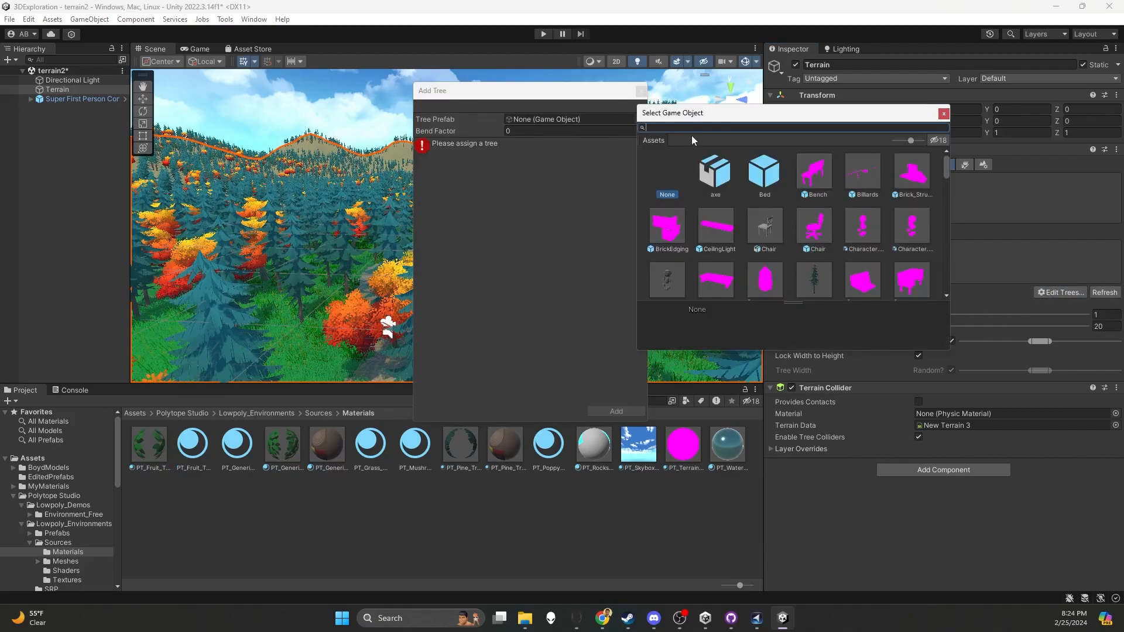
text(river)
double_click(754, 178)
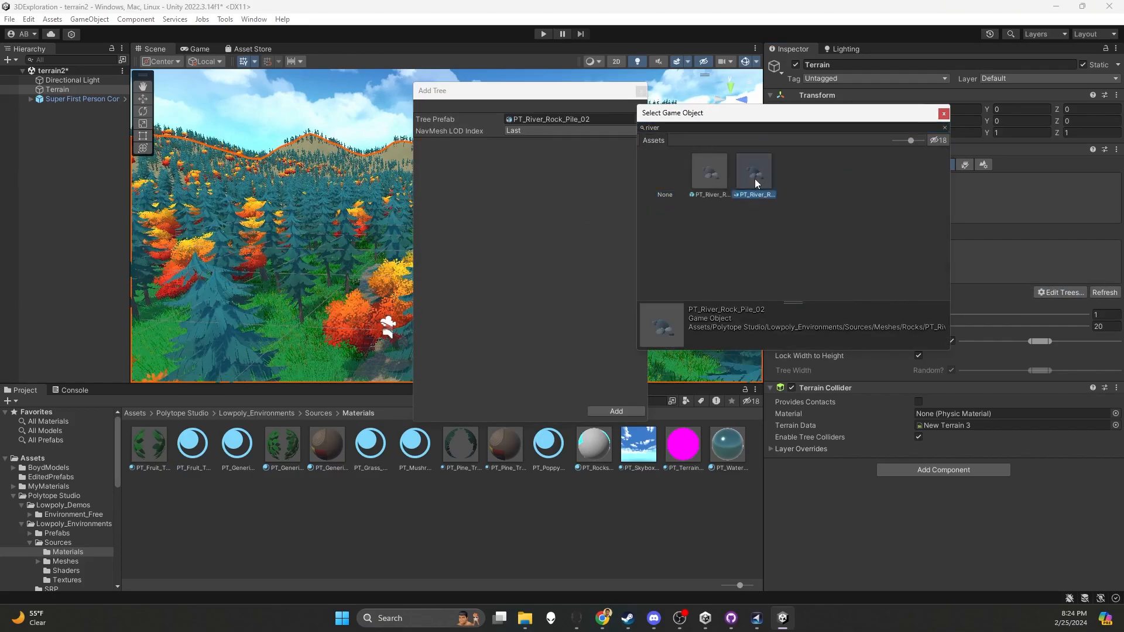
click(616, 411)
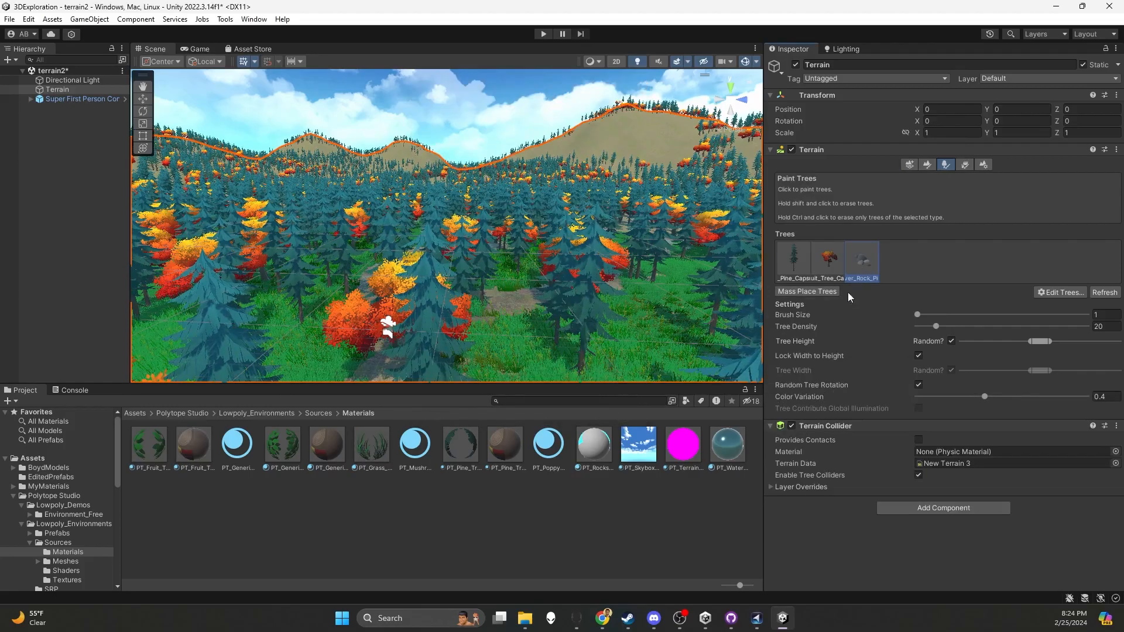
Try painting river rock piles along the dirt path with a brush size of 4 and a tree density of 20
scroll(582, 318, up, 3)
right_drag(580, 319, 472, 346)
scroll(475, 286, up, 3)
scroll(475, 286, up, 5)
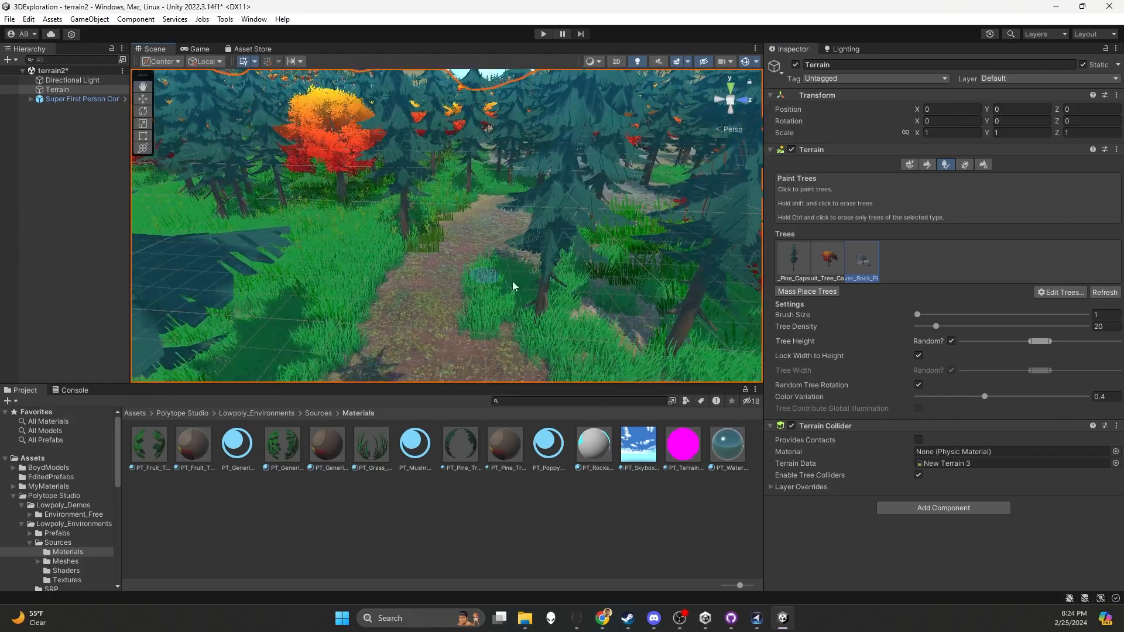
drag(918, 314, 937, 317)
click(440, 288)
mouse_move(478, 312)
alt+mouse_down()
mouse_move(457, 304)
mouse_move(506, 276)
mouse_move(504, 291)
mouse_move(497, 263)
alt+mouse_up()
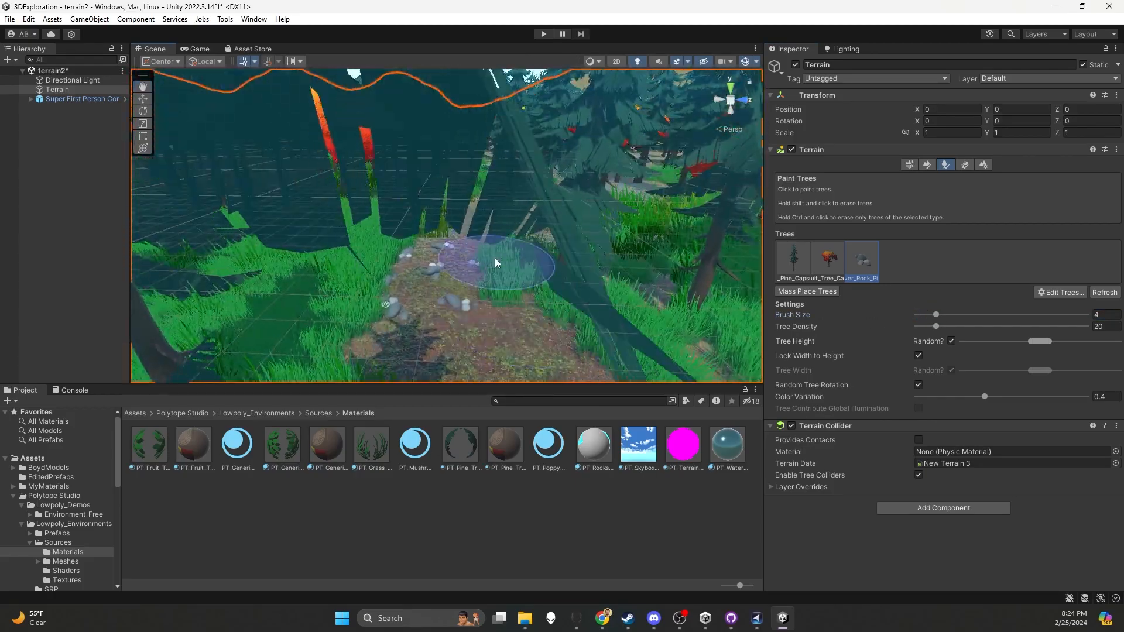
scroll(491, 264, down, 3)
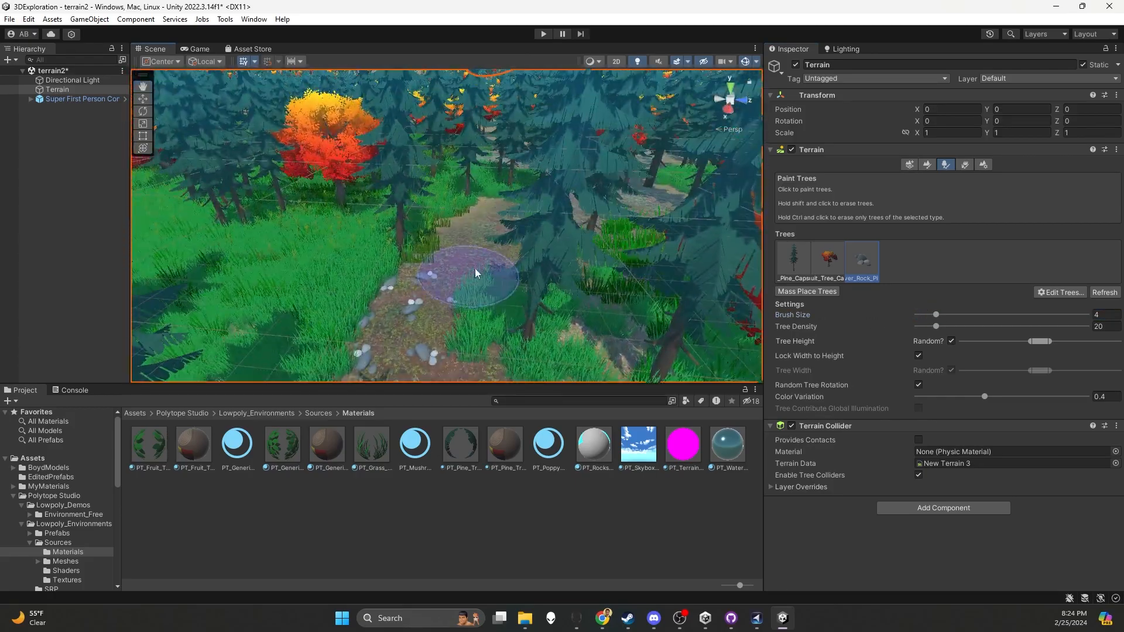
Set the tree density to 14 for painting the river rock piles
double_click(857, 266)
click(641, 91)
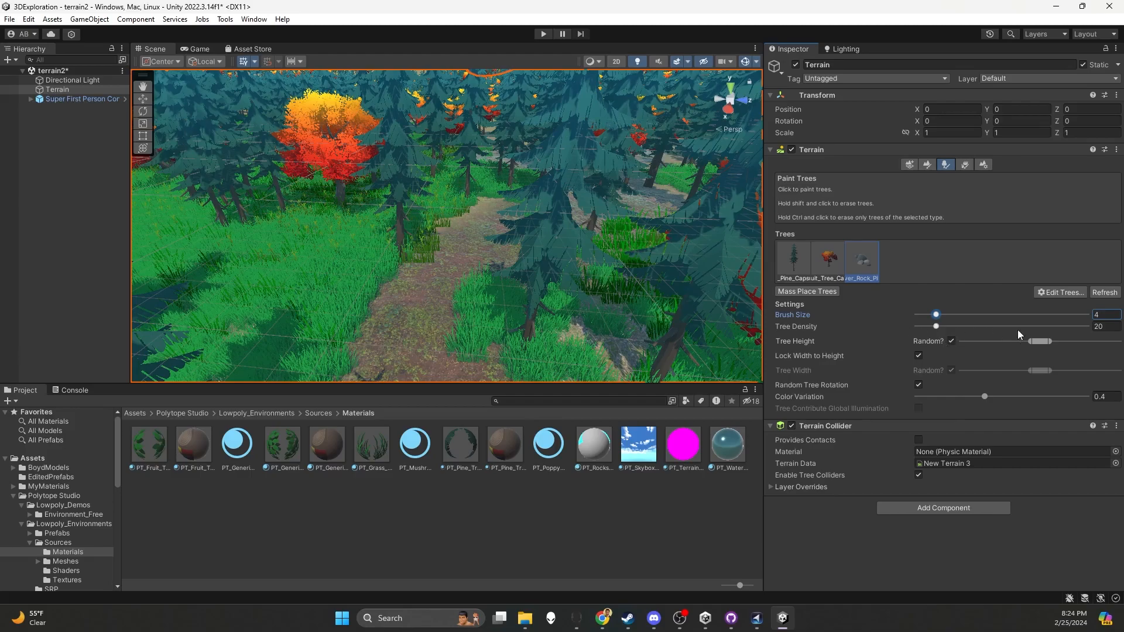
drag(936, 327, 931, 328)
Try painting river rock piles down the dirt path at the lower density, and undo the strokes
drag(416, 279, 392, 332)
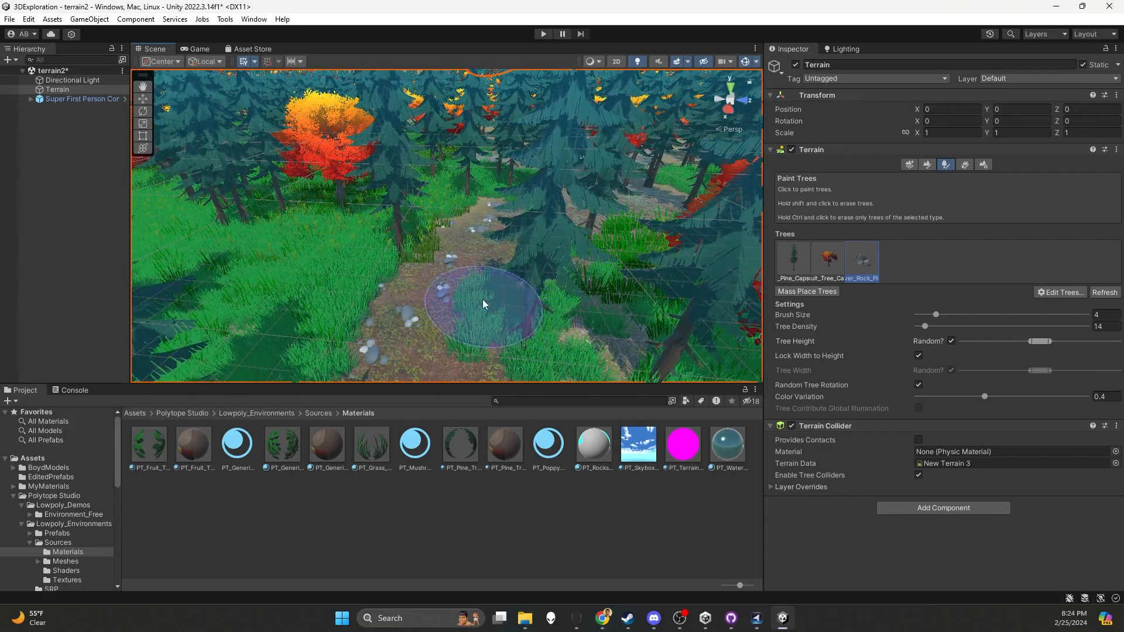
alt+drag(483, 300, 514, 291)
key(ctrl+z)
key(ctrl+z)
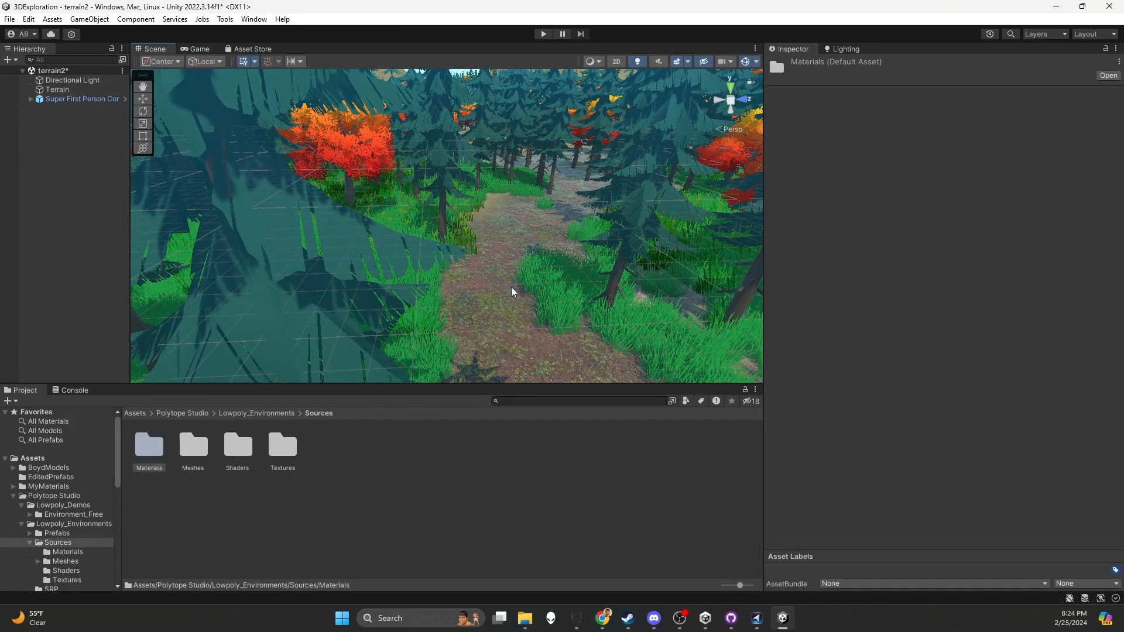
Select the terrain, set the brush size to 2 and paint river rock piles along the edge of the dirt path
click(498, 269)
drag(936, 314, 925, 314)
drag(453, 263, 501, 192)
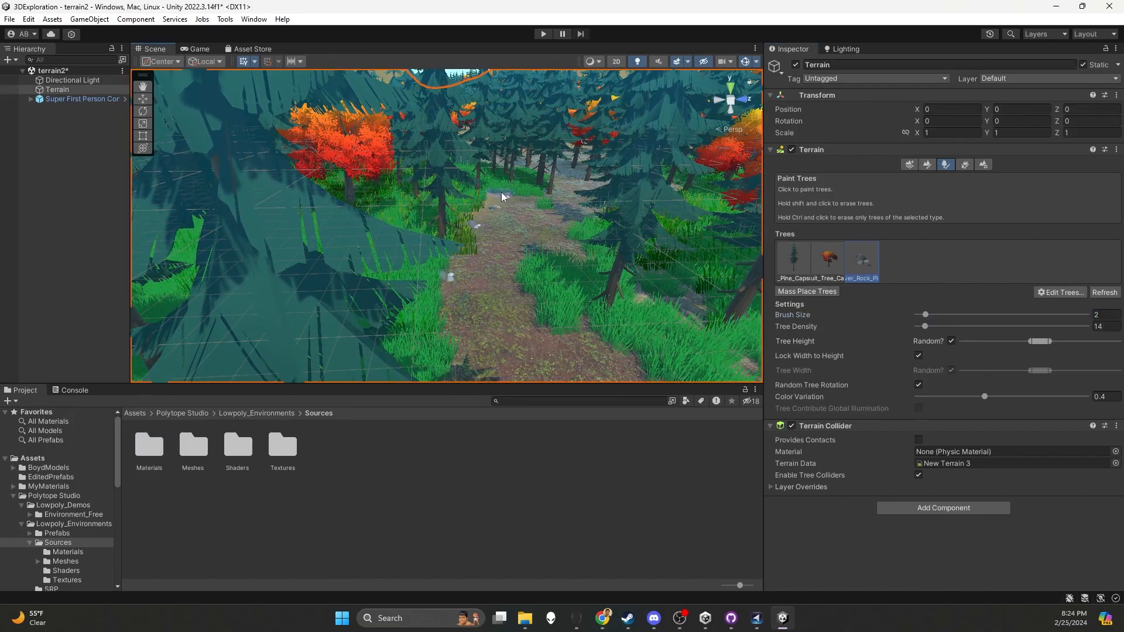
Place more river rock piles farther along the dirt path where it meets the grass, undoing the unwanted stroke
key(w)
right_drag(626, 352, 595, 291)
right_drag(687, 272, 469, 295)
key(ctrl+z)
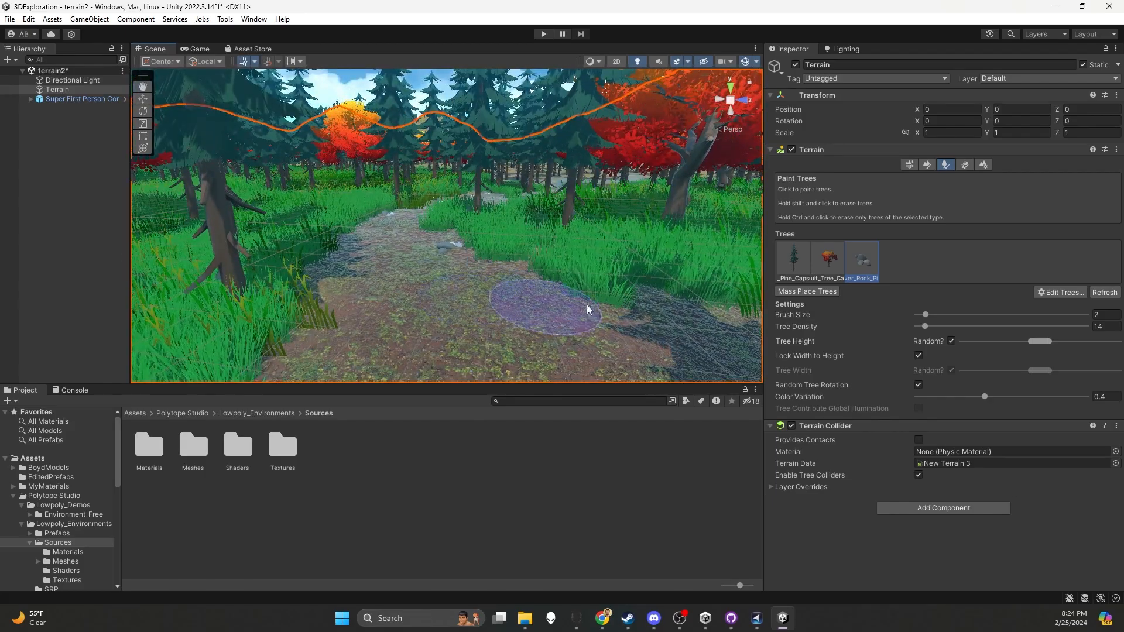
click(679, 300)
mouse_move(586, 305)
right_down()
mouse_move(582, 319)
mouse_move(572, 314)
right_up()
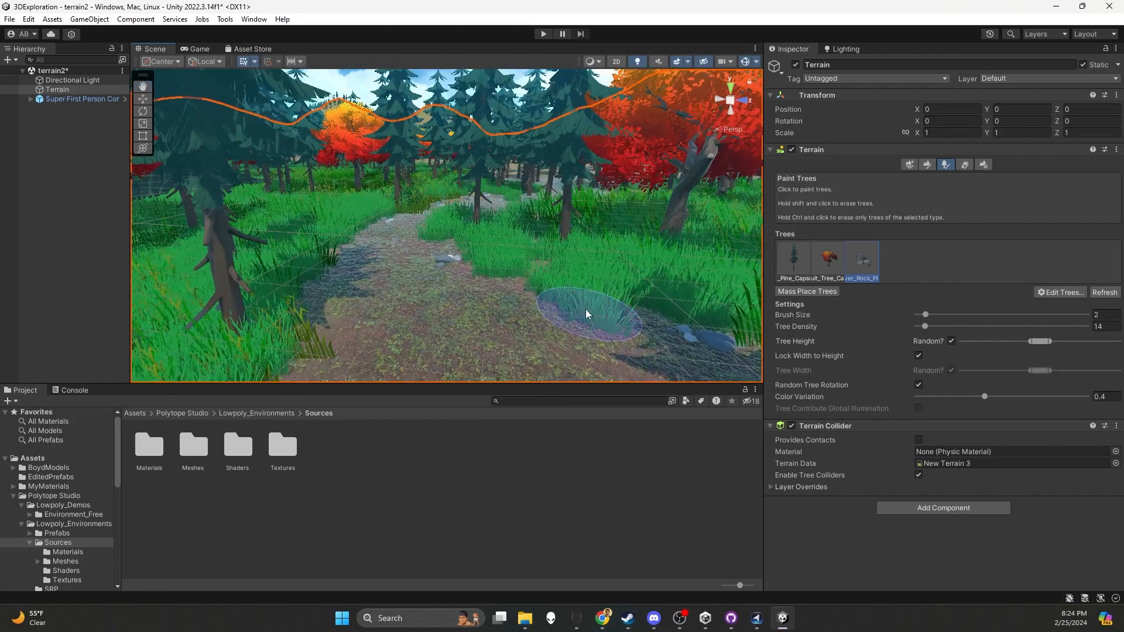
Enter play mode and walk along the dirt path to check the painted river rock piles
click(542, 34)
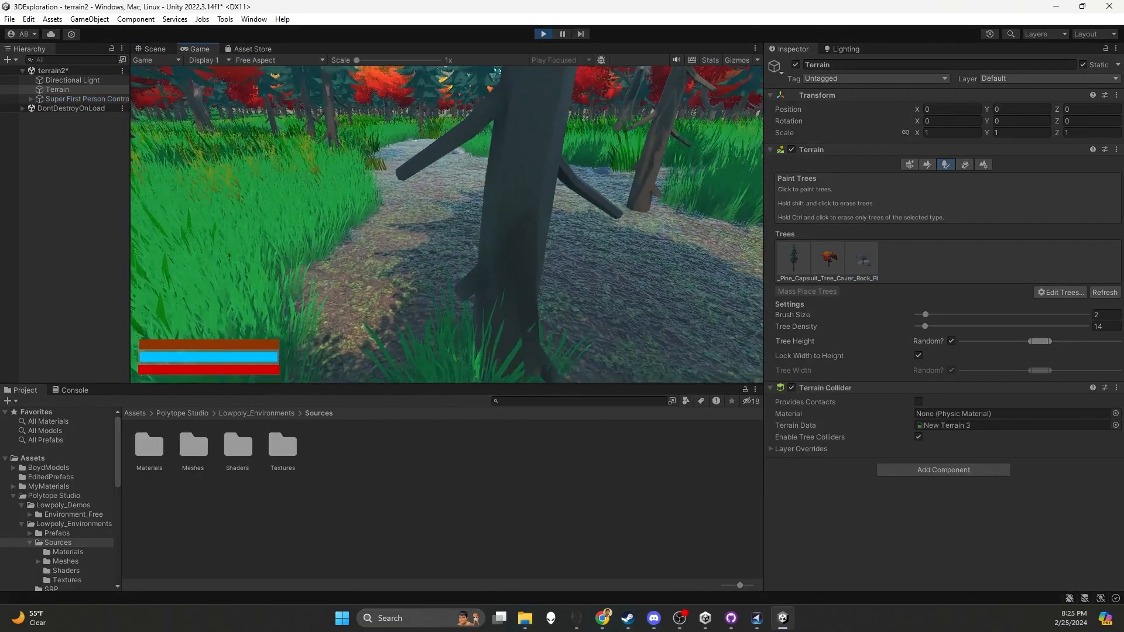
key(w)
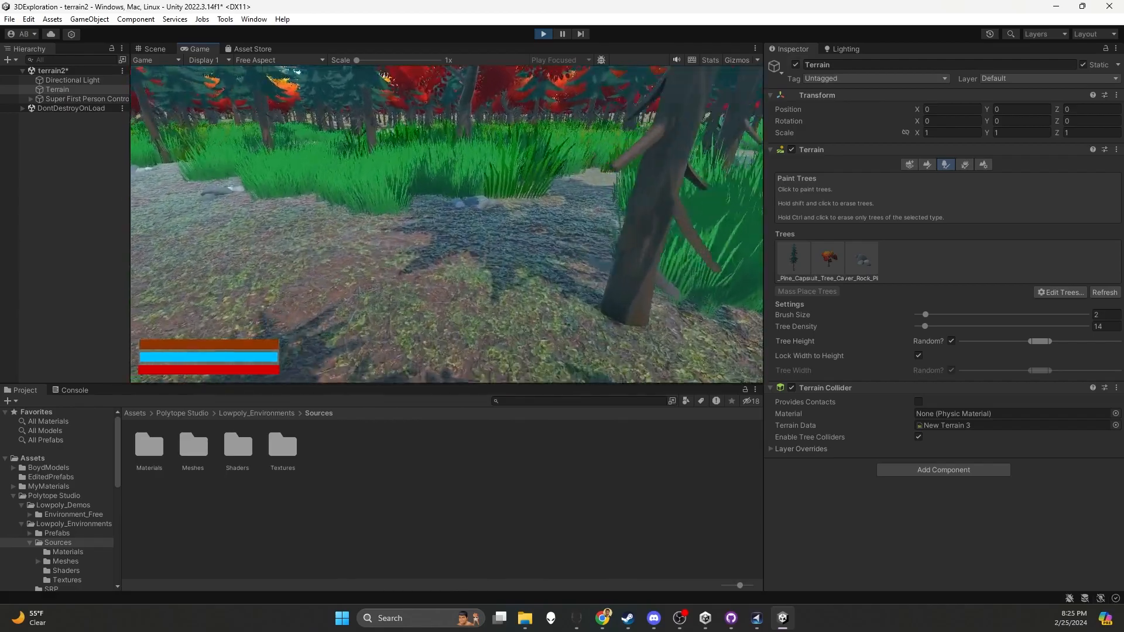
key(w)
key(w)
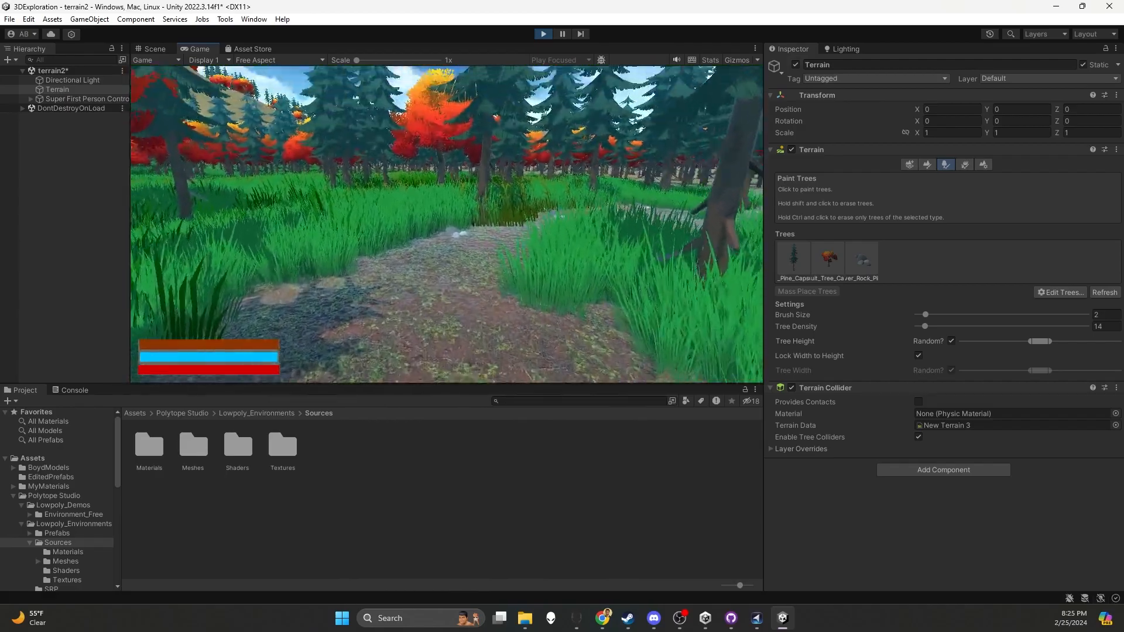
key(w)
key(w)
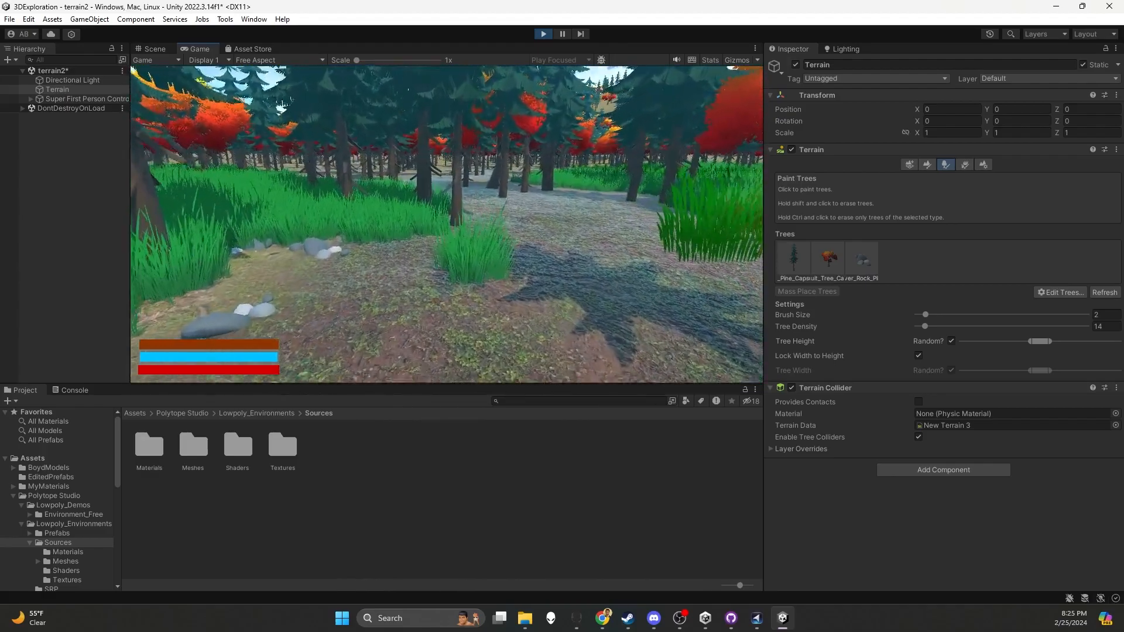